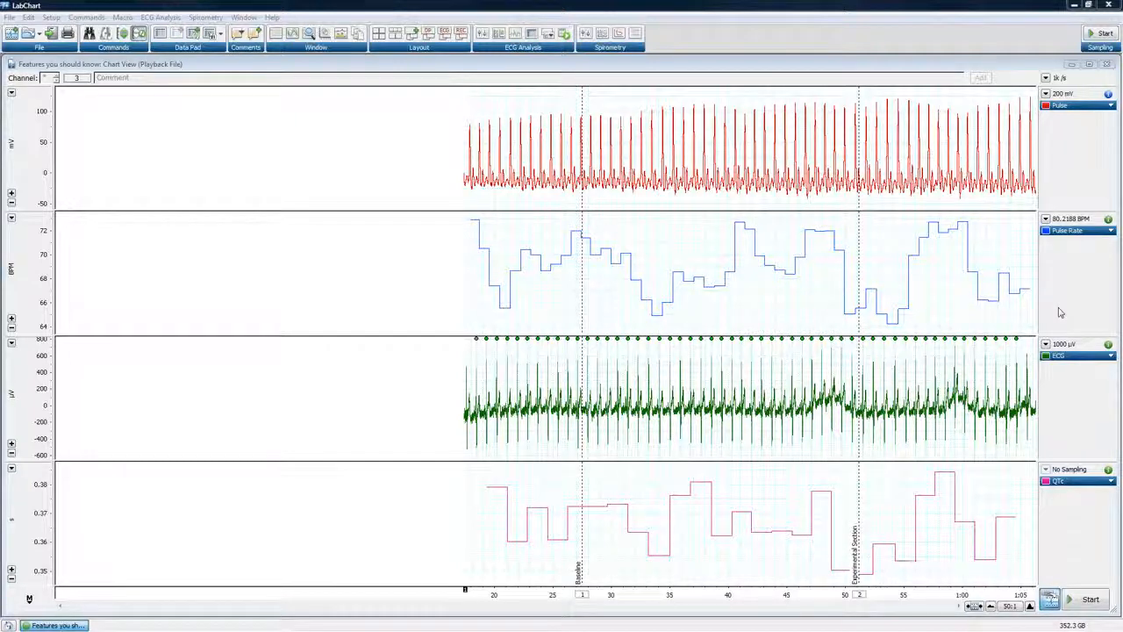
Start sampling the playback file and switch between the saved REC and ECG window layouts, ending on REC
{"action": "left_click", "coordinate": [1073, 599]}
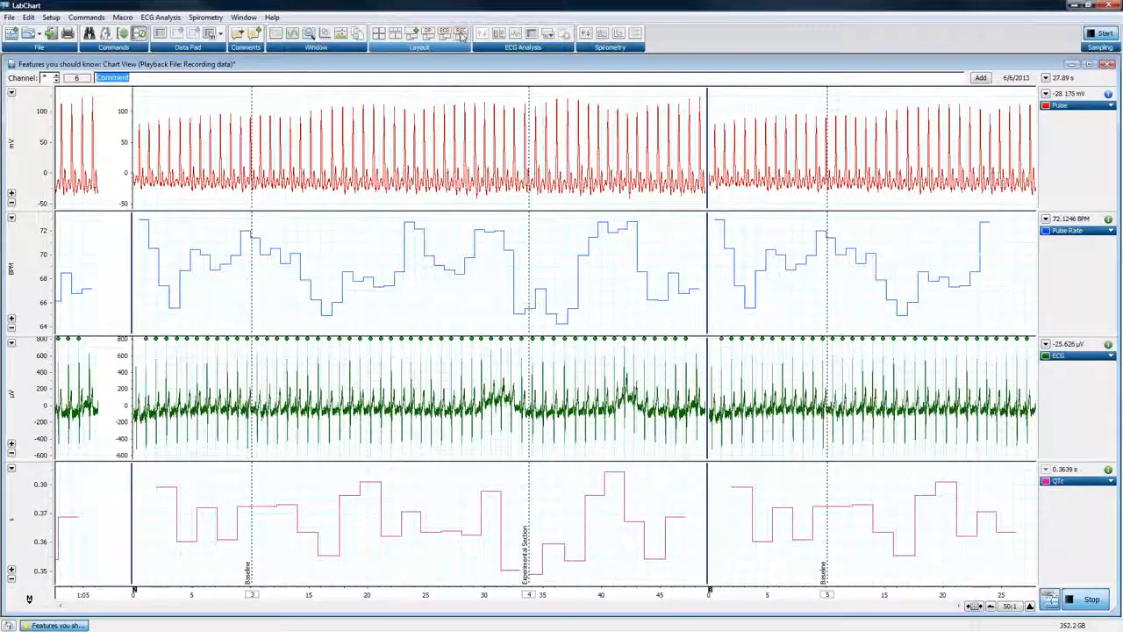
{"action": "left_click", "coordinate": [461, 34]}
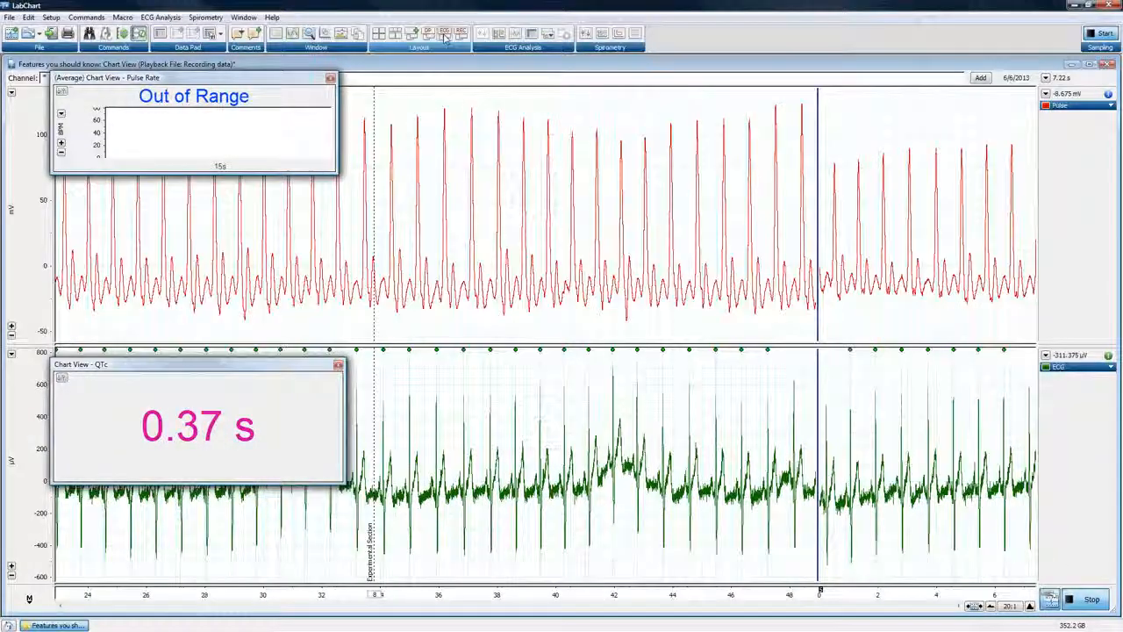
{"action": "left_click", "coordinate": [445, 35]}
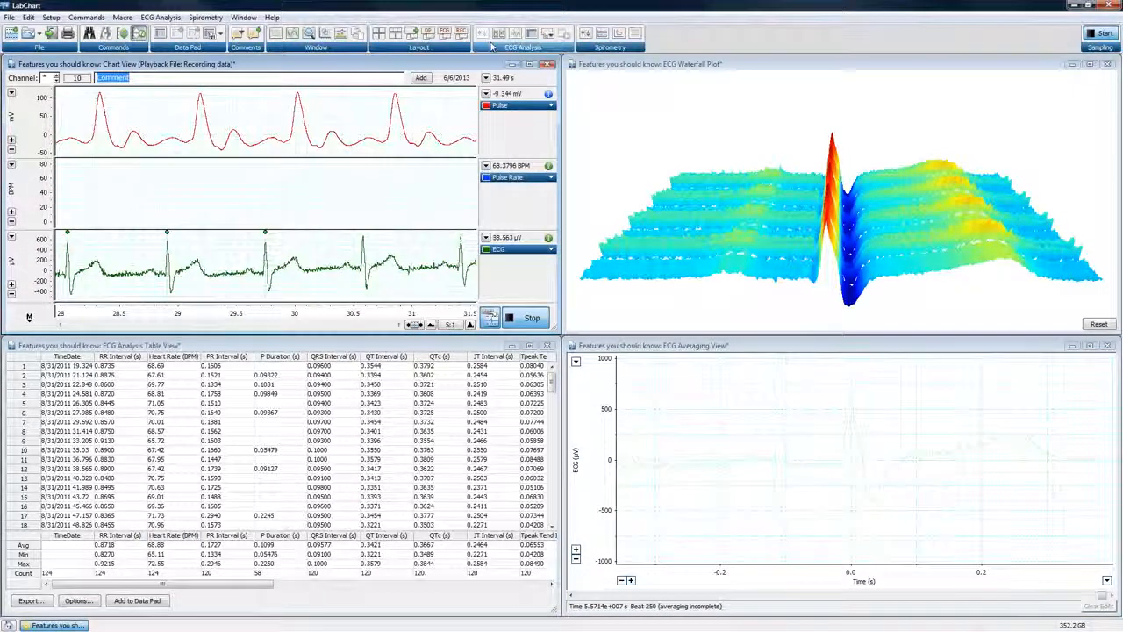
{"action": "left_click", "coordinate": [462, 33]}
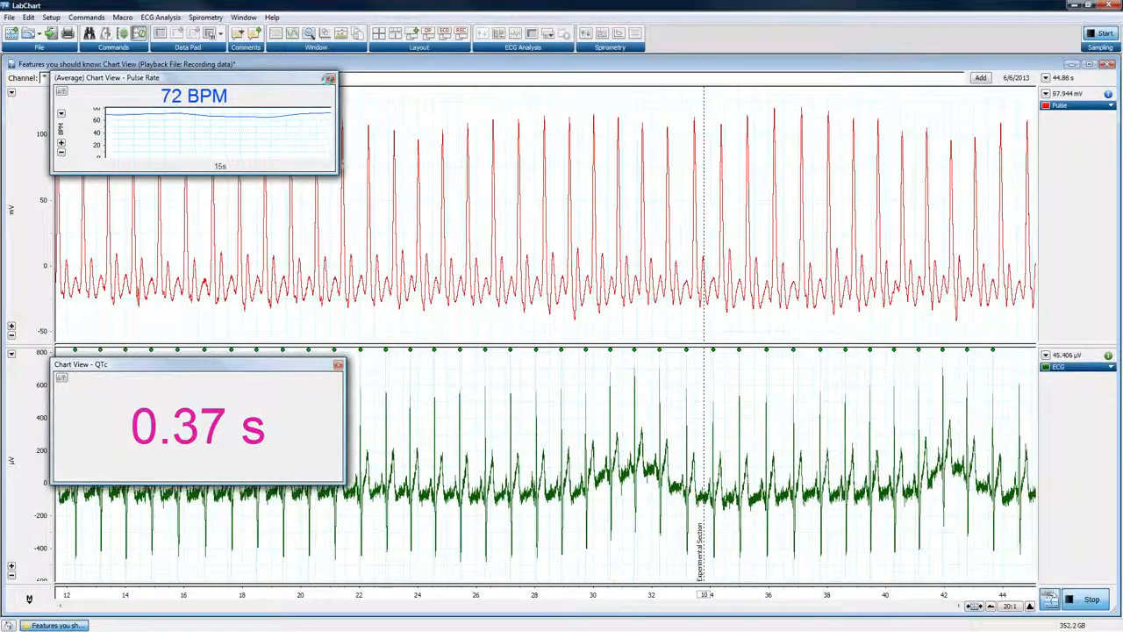
Close the Pulse Rate and QTc miniwindows and equalize the channel heights in the Chart View
{"action": "left_click", "coordinate": [330, 80]}
{"action": "left_click", "coordinate": [337, 364]}
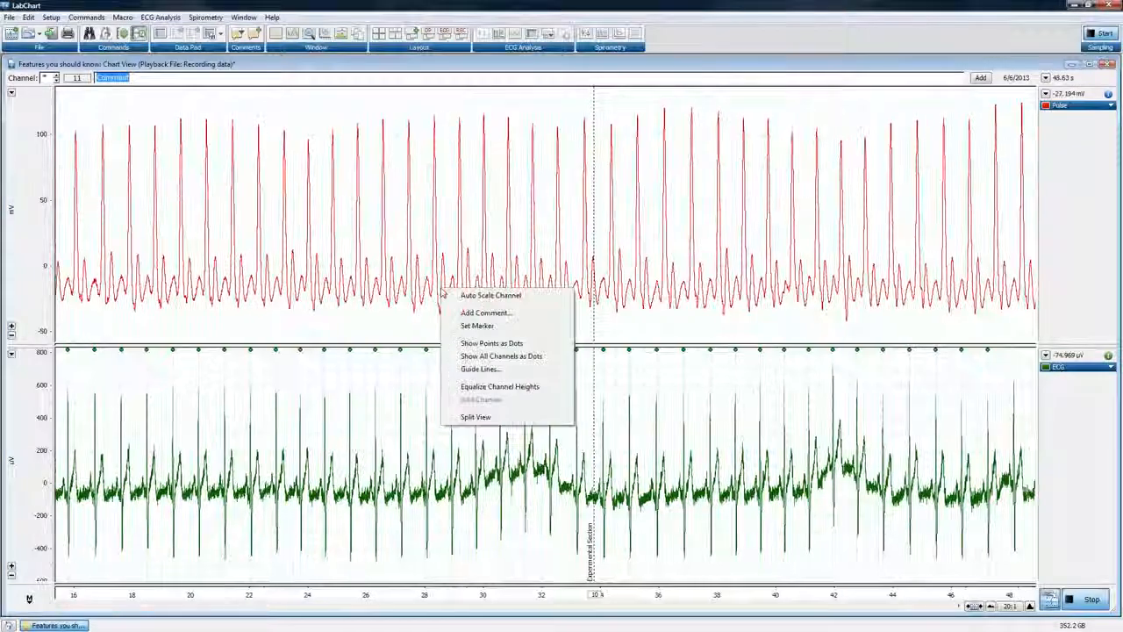
{"action": "left_click", "coordinate": [477, 387]}
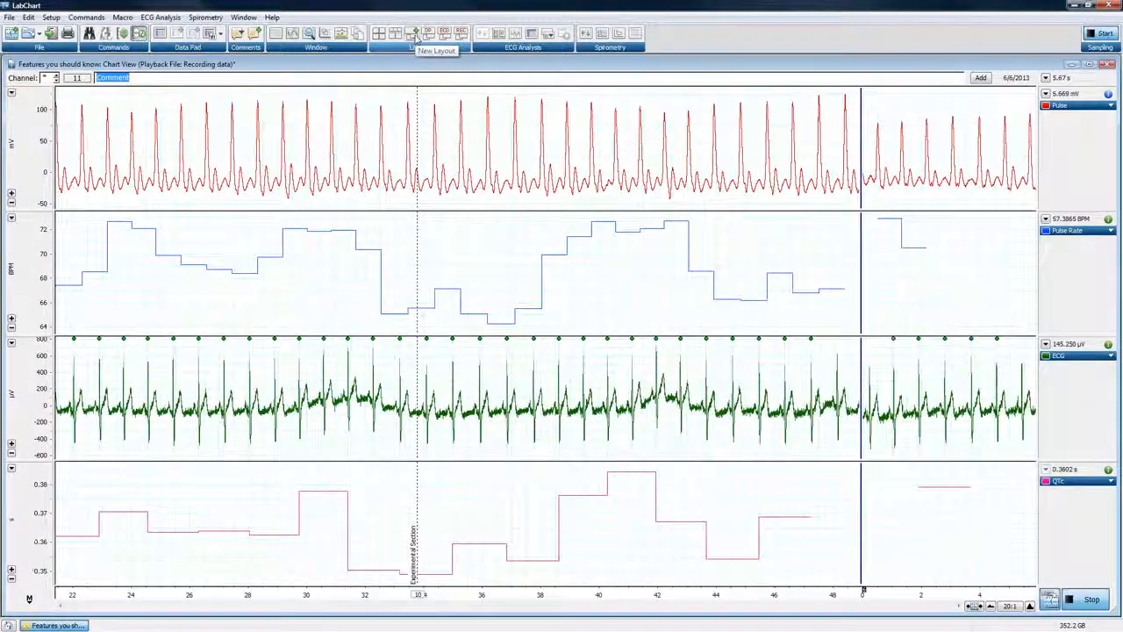
Begin a new layout with the button label S and the tooltip Standard
{"action": "left_click", "coordinate": [418, 36]}
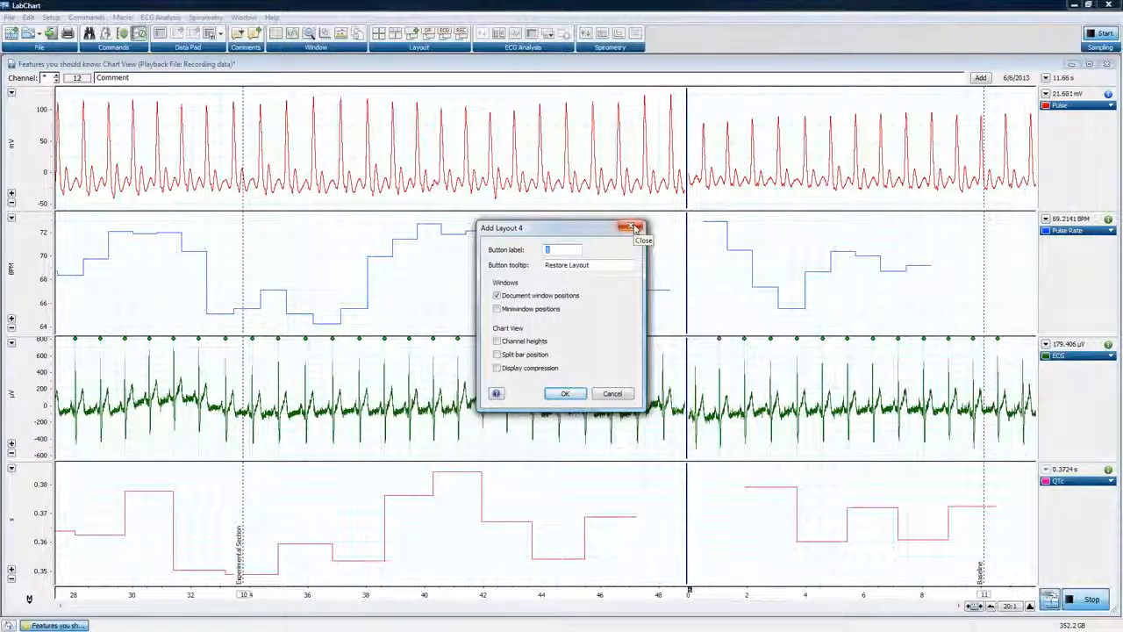
{"action": "left_click", "coordinate": [603, 397]}
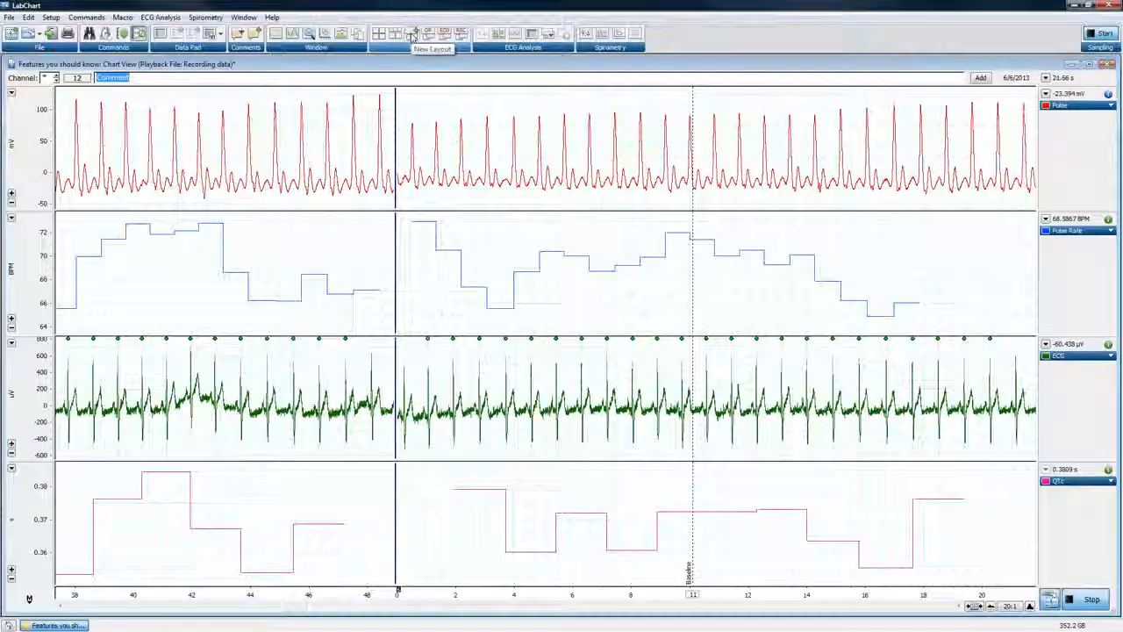
{"action": "left_click", "coordinate": [411, 37]}
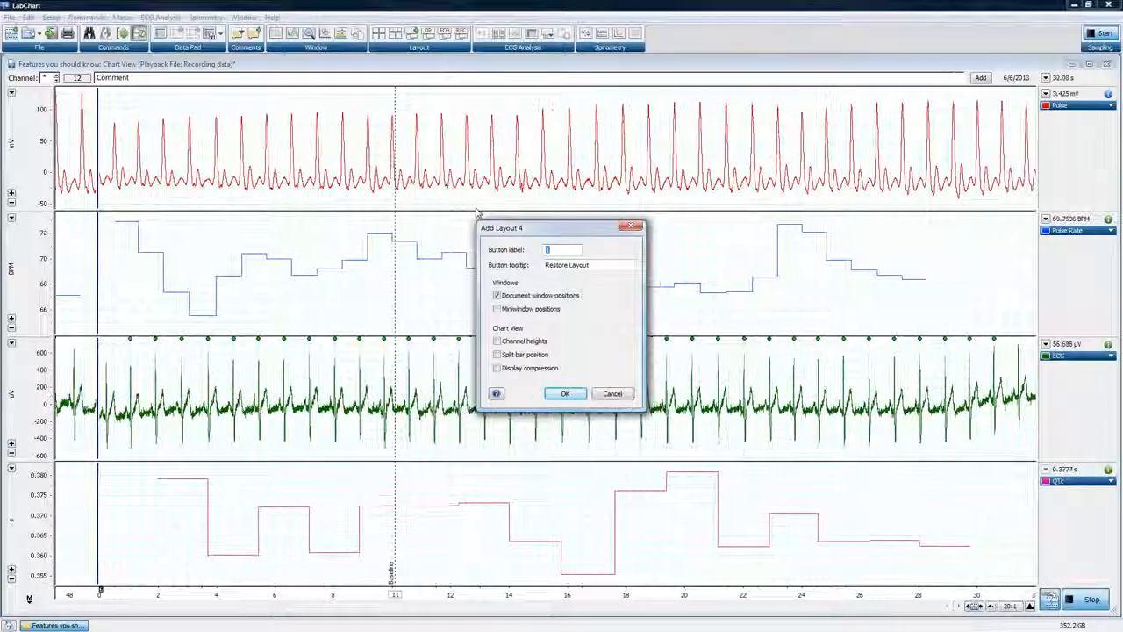
{"action": "type", "text": "S"}
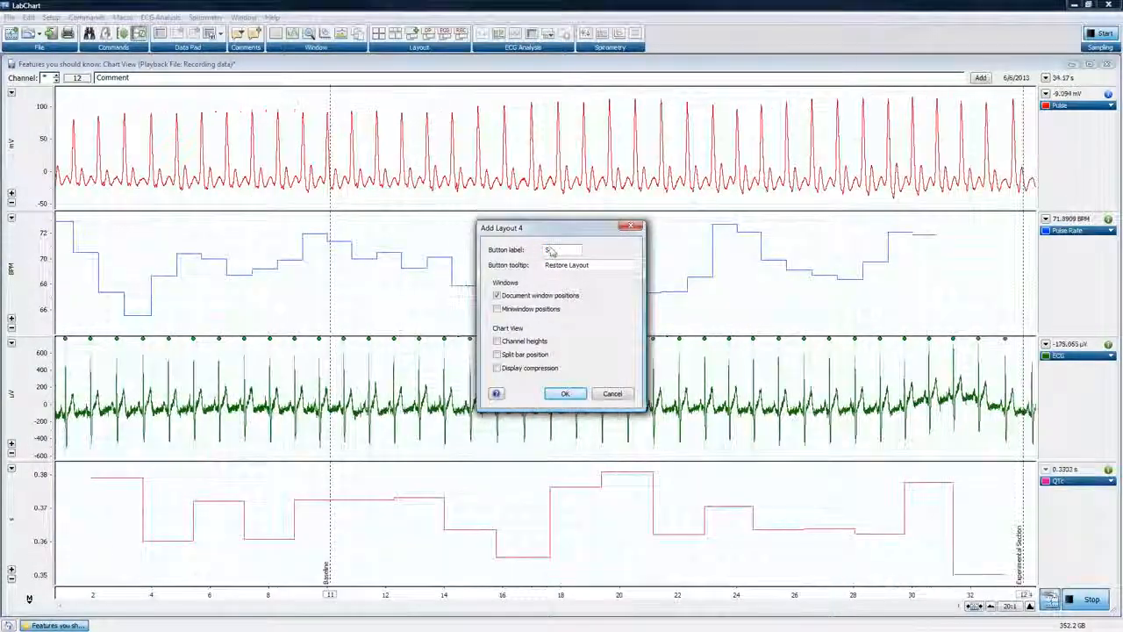
{"action": "key", "text": "Tab"}
{"action": "type", "text": "Standard"}
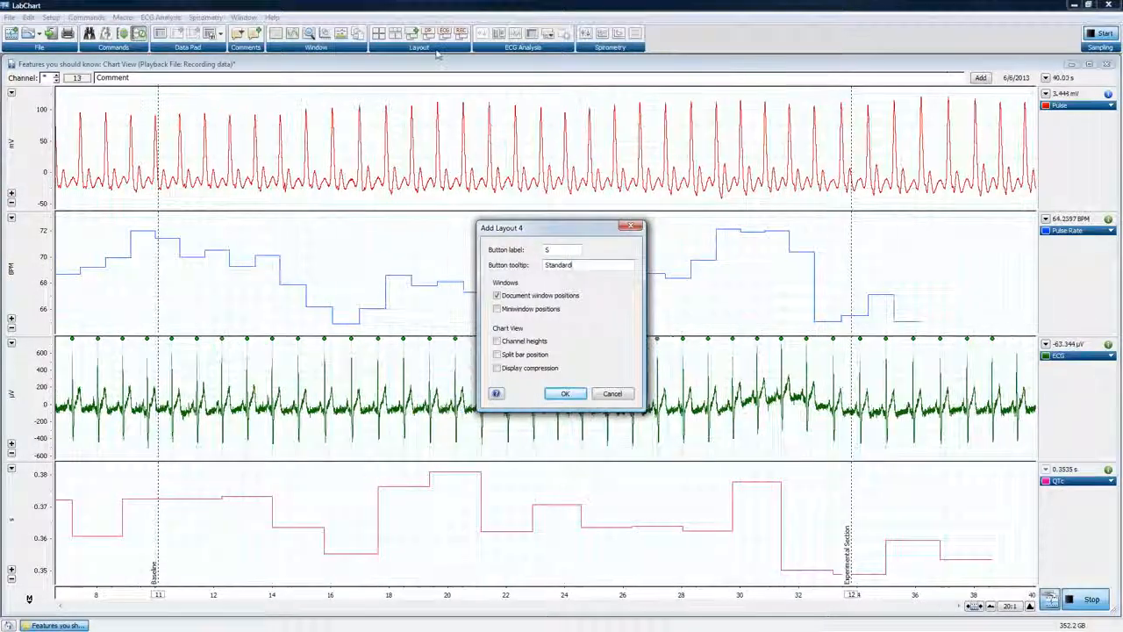
{"action": "type", "text": ","}
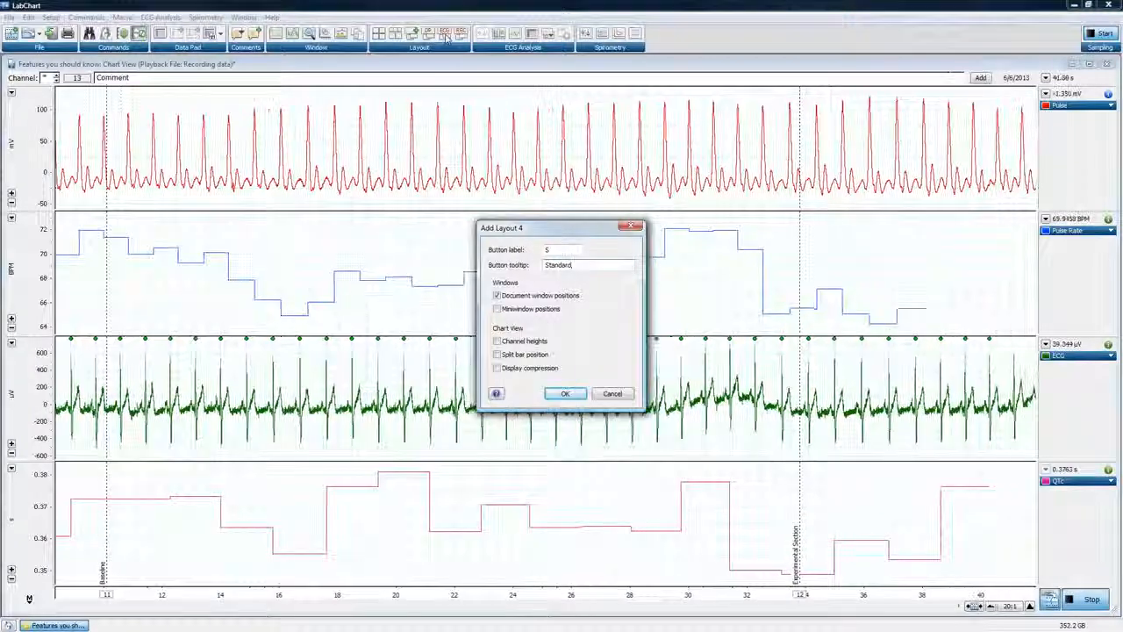
{"action": "key", "text": "BackSpace"}
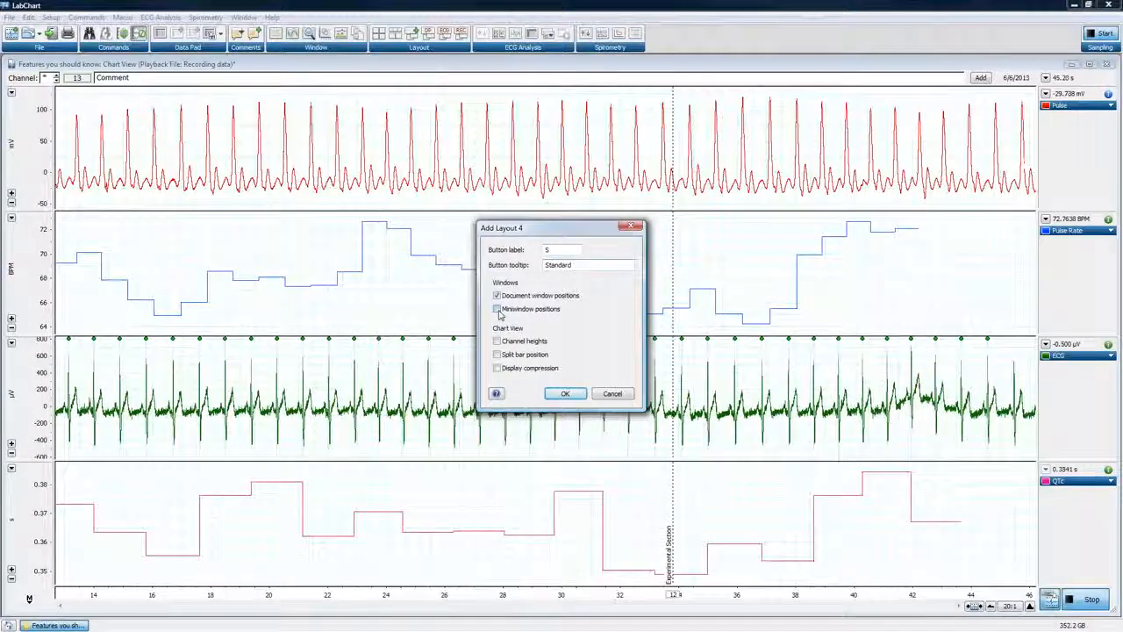
Include miniwindow positions, channel heights, split bar position and display compression in the new layout and save it
{"action": "left_click", "coordinate": [497, 309]}
{"action": "left_click", "coordinate": [498, 341]}
{"action": "left_click", "coordinate": [498, 354]}
{"action": "left_click", "coordinate": [498, 367]}
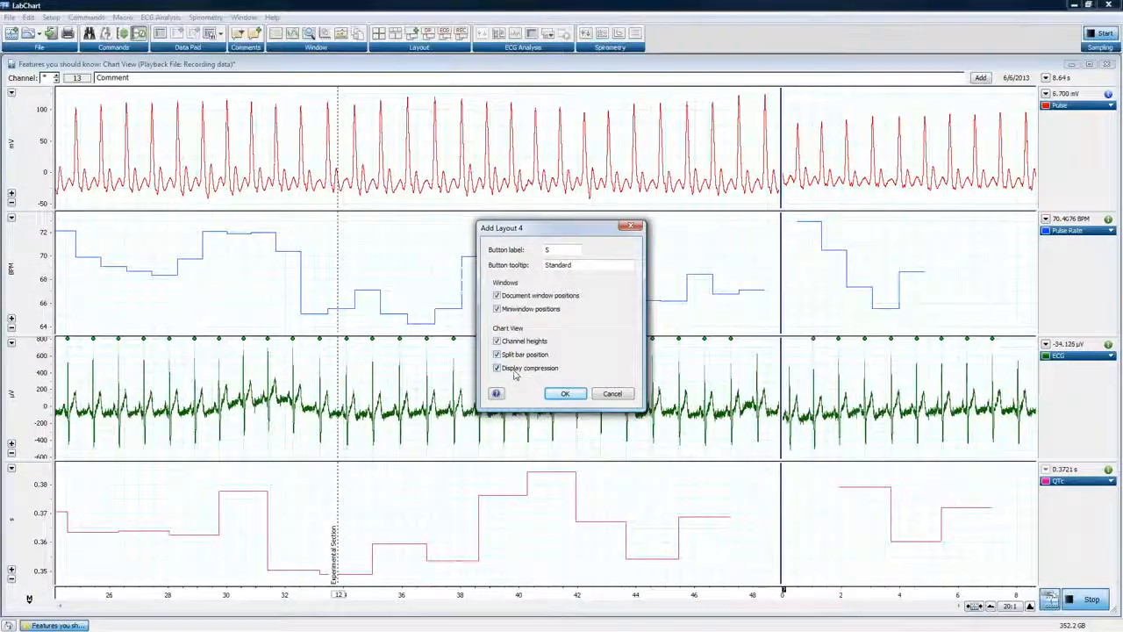
{"action": "left_click", "coordinate": [571, 394]}
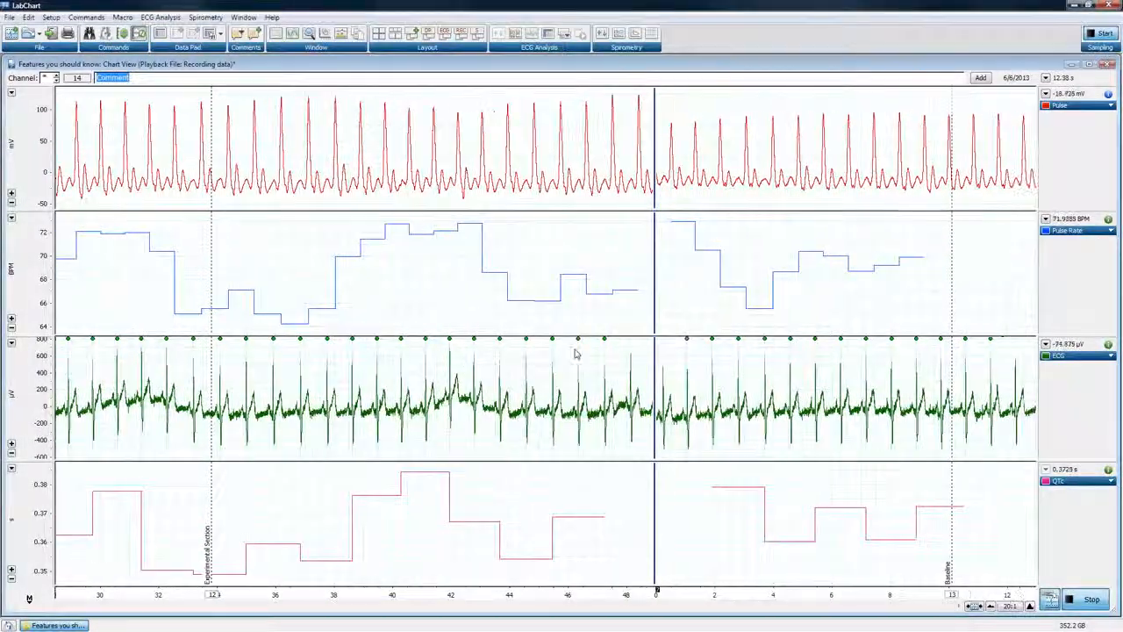
Switch among the saved REC, Standard, ECG and DP layouts and return to the REC layout
{"action": "left_click", "coordinate": [462, 33]}
{"action": "left_click", "coordinate": [477, 33]}
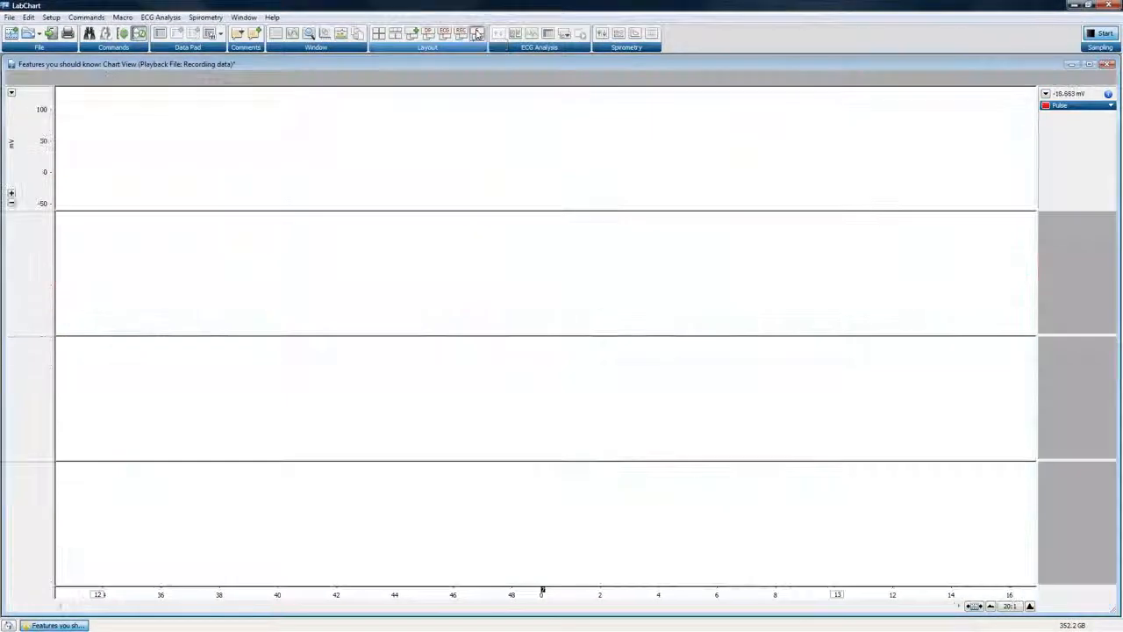
{"action": "left_click", "coordinate": [461, 33]}
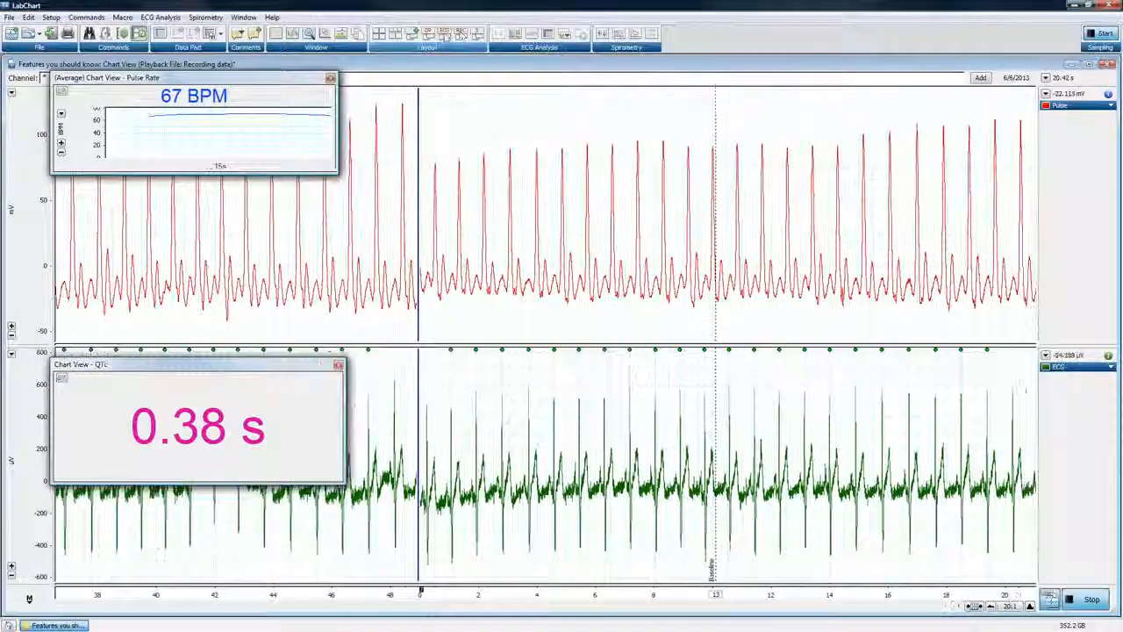
{"action": "left_click", "coordinate": [445, 34]}
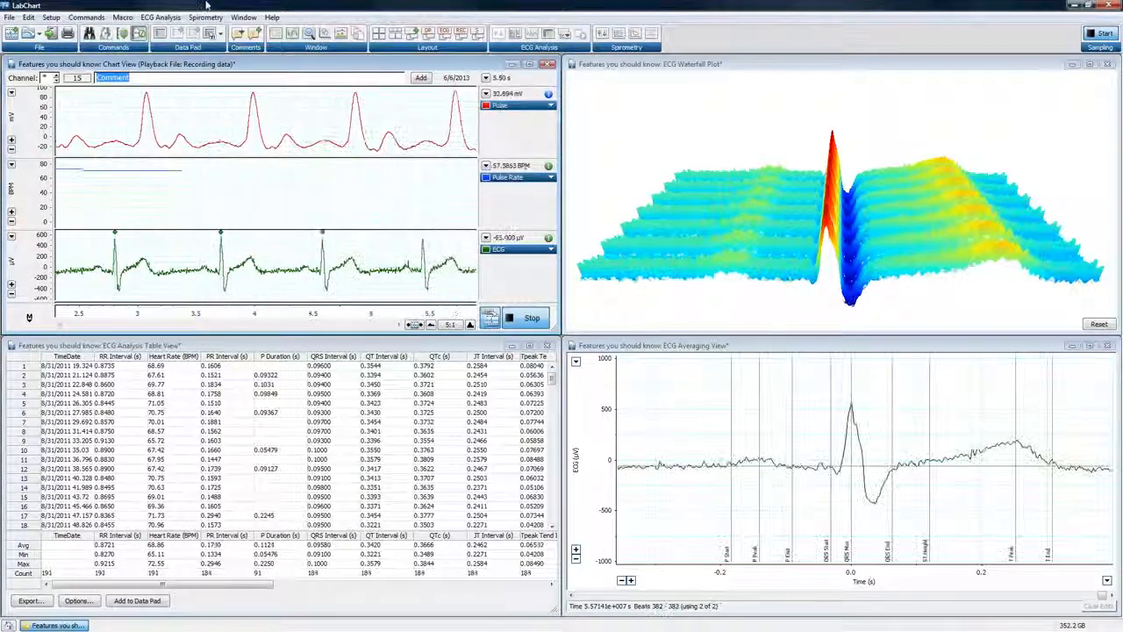
{"action": "left_click", "coordinate": [428, 34]}
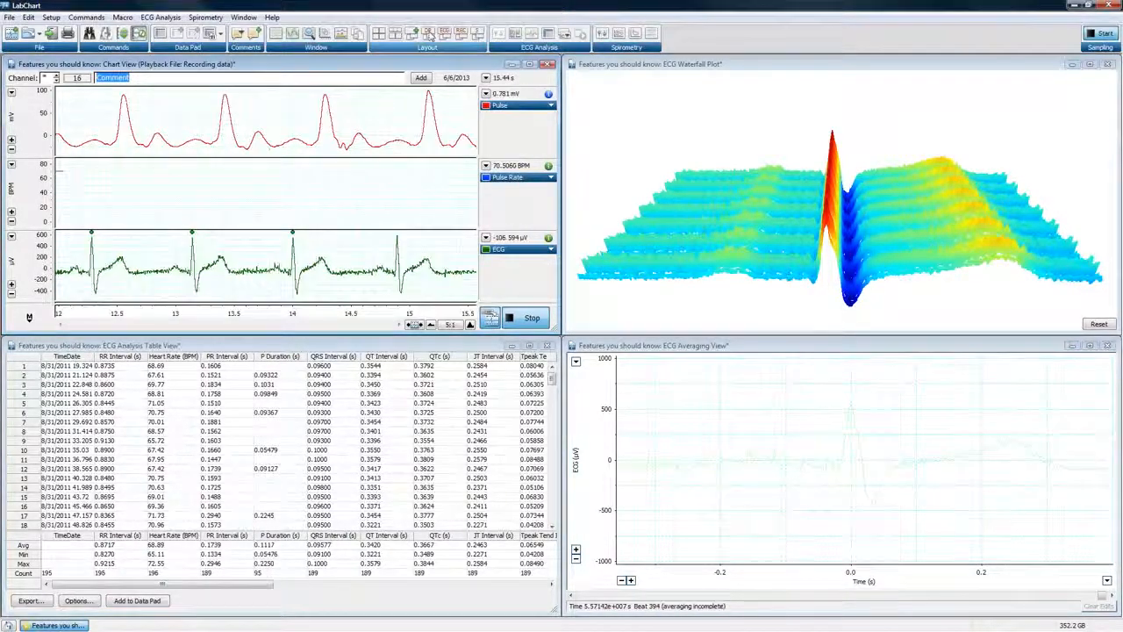
{"action": "left_click", "coordinate": [477, 33]}
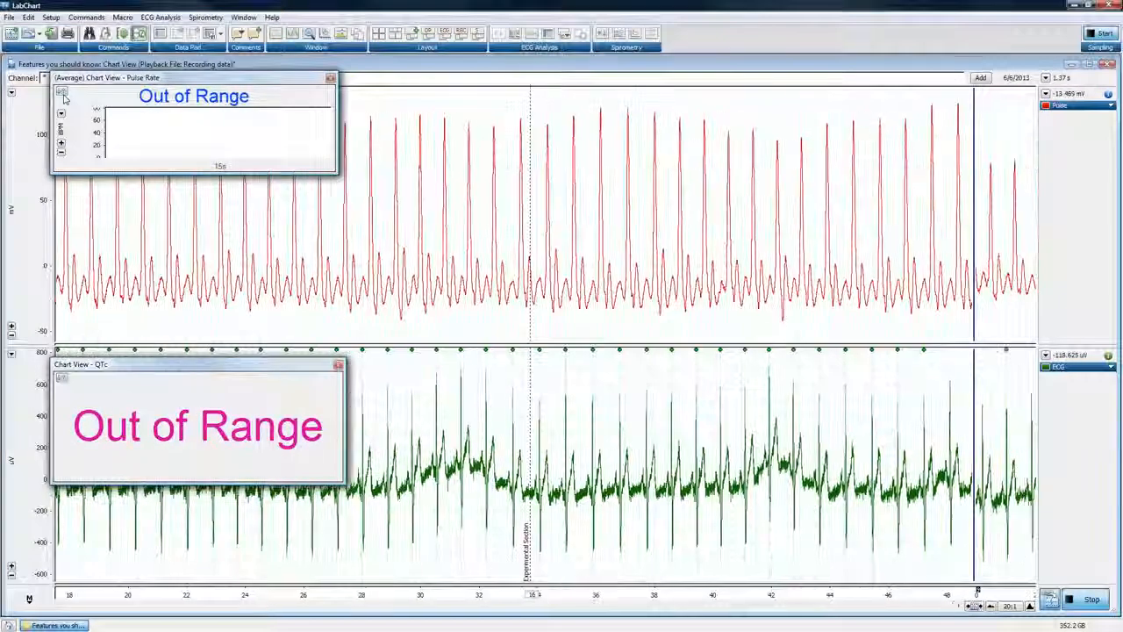
Examine the calculation options in the Pulse Rate miniwindow's DVM settings, keeping Average selected
{"action": "left_click", "coordinate": [62, 94]}
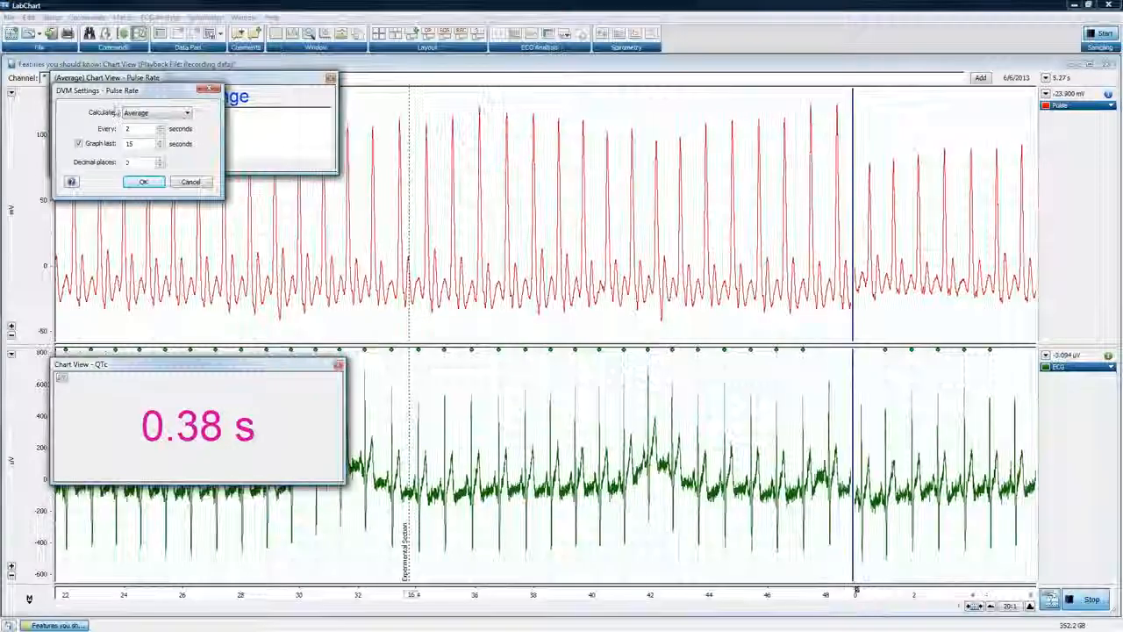
{"action": "left_click_drag", "start_coordinate": [142, 92], "coordinate": [481, 108]}
{"action": "left_click", "coordinate": [485, 128]}
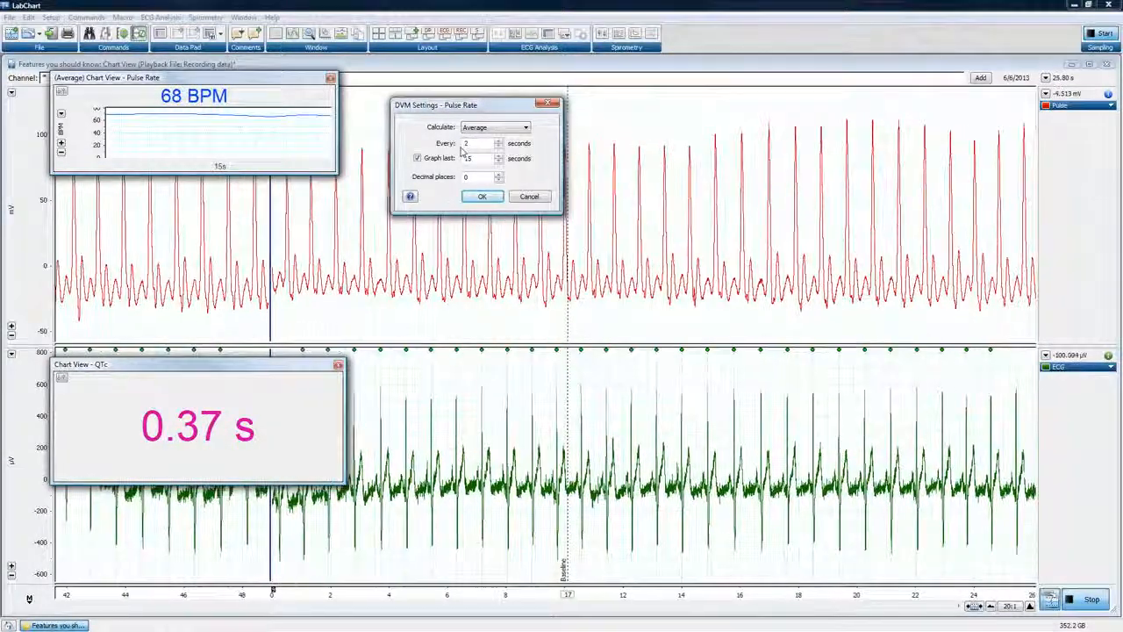
{"action": "left_click", "coordinate": [486, 128]}
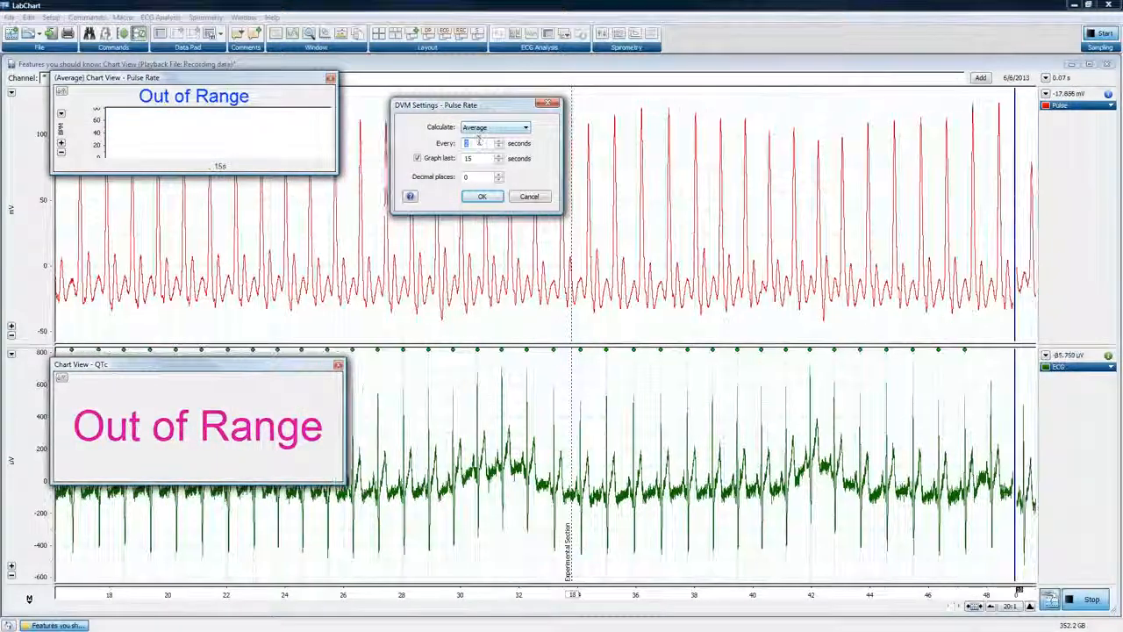
{"action": "left_click", "coordinate": [485, 197]}
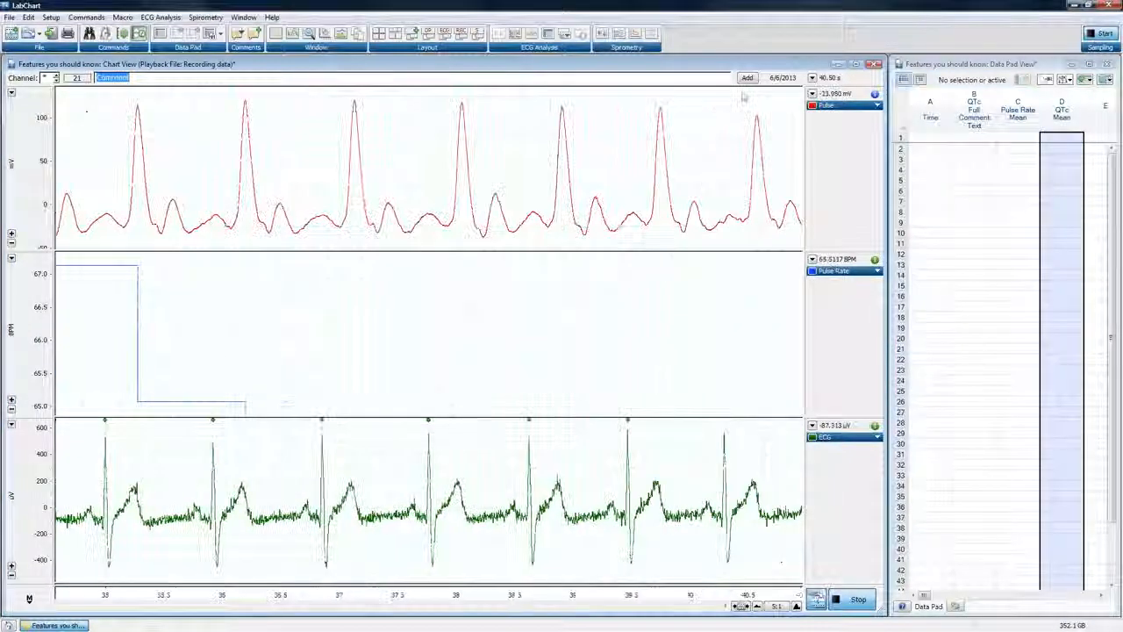
Close the Data Pad View, maximize the Chart View and restore the saved Standard layout
{"action": "left_click", "coordinate": [1109, 64]}
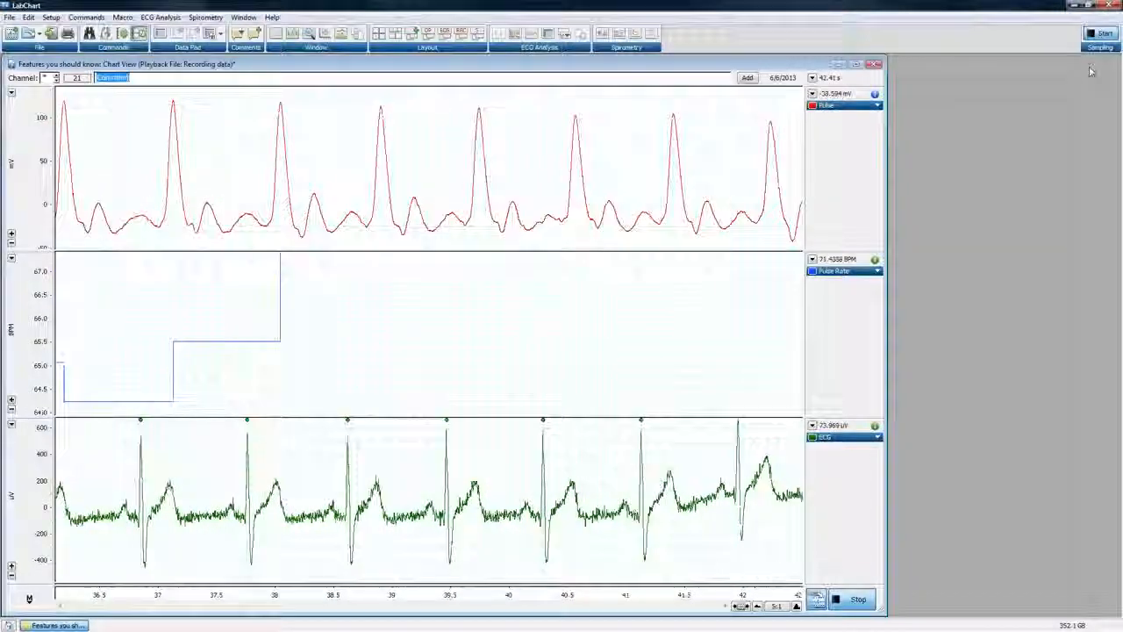
{"action": "left_click", "coordinate": [856, 64]}
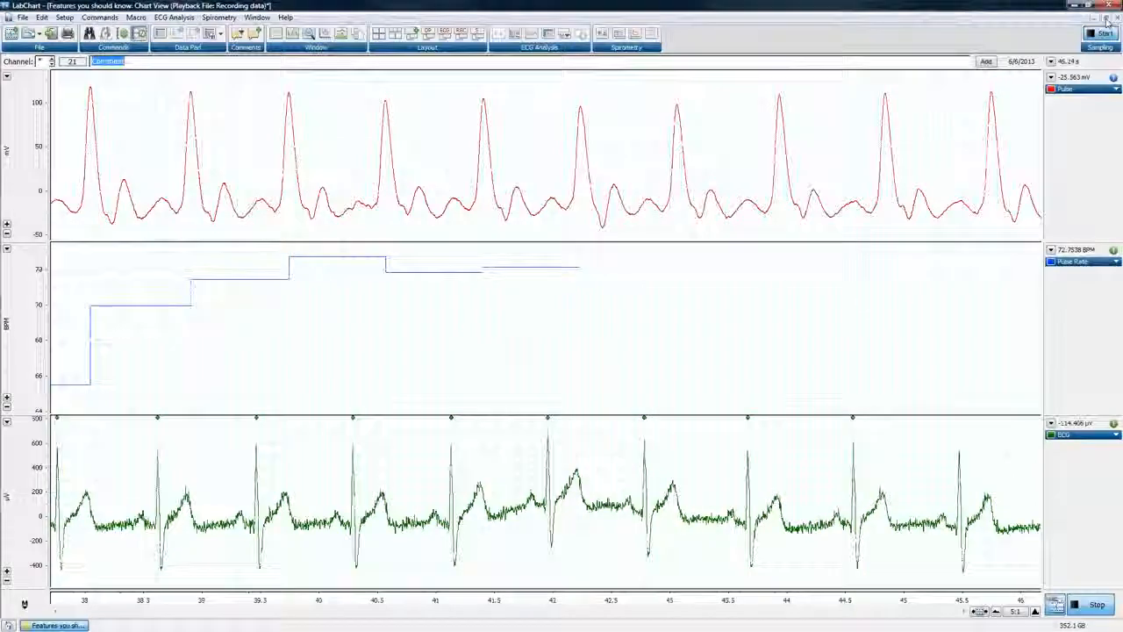
{"action": "left_click", "coordinate": [474, 37]}
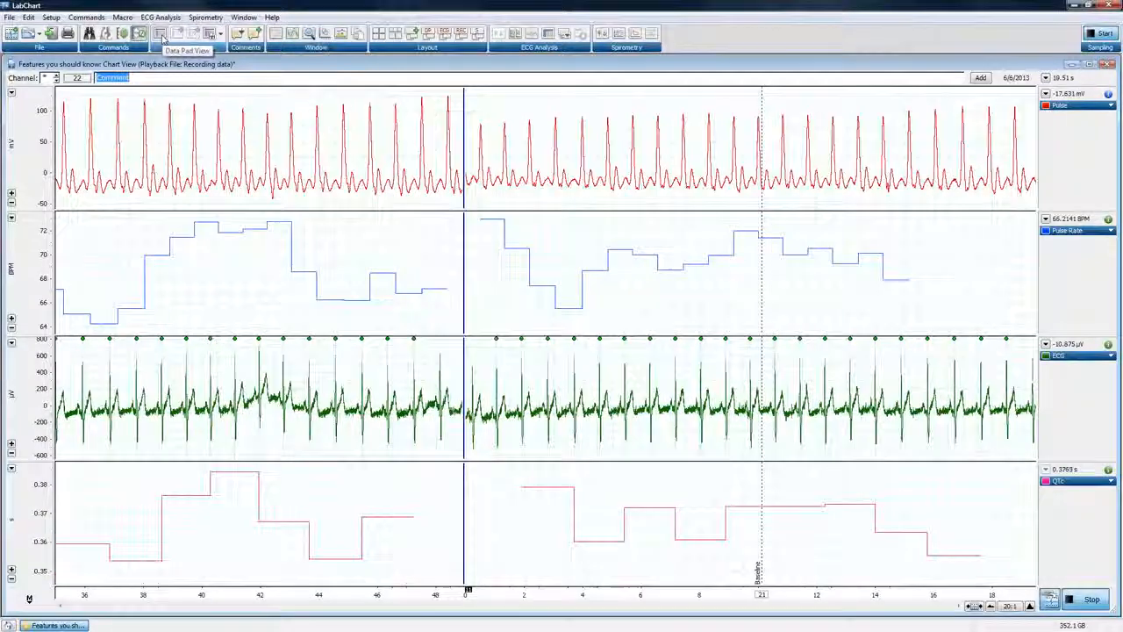
Open the Data Pad View, resize it and the Chart View apart, and tidy both windows side by side with Smart Tile
{"action": "left_click", "coordinate": [162, 35]}
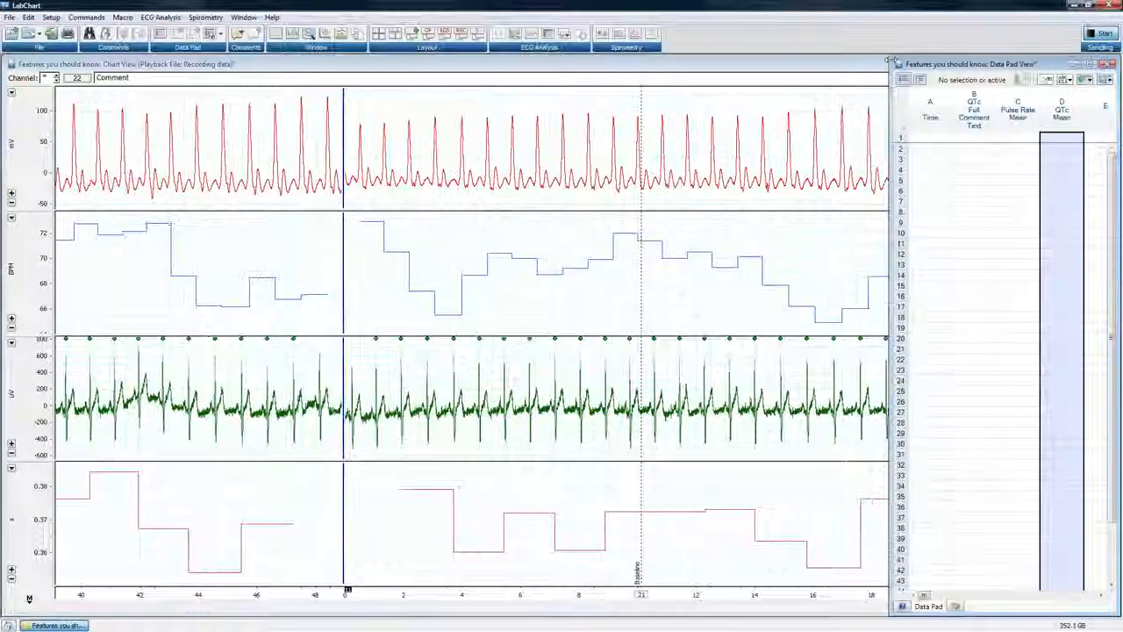
{"action": "left_click_drag", "start_coordinate": [891, 62], "coordinate": [545, 94]}
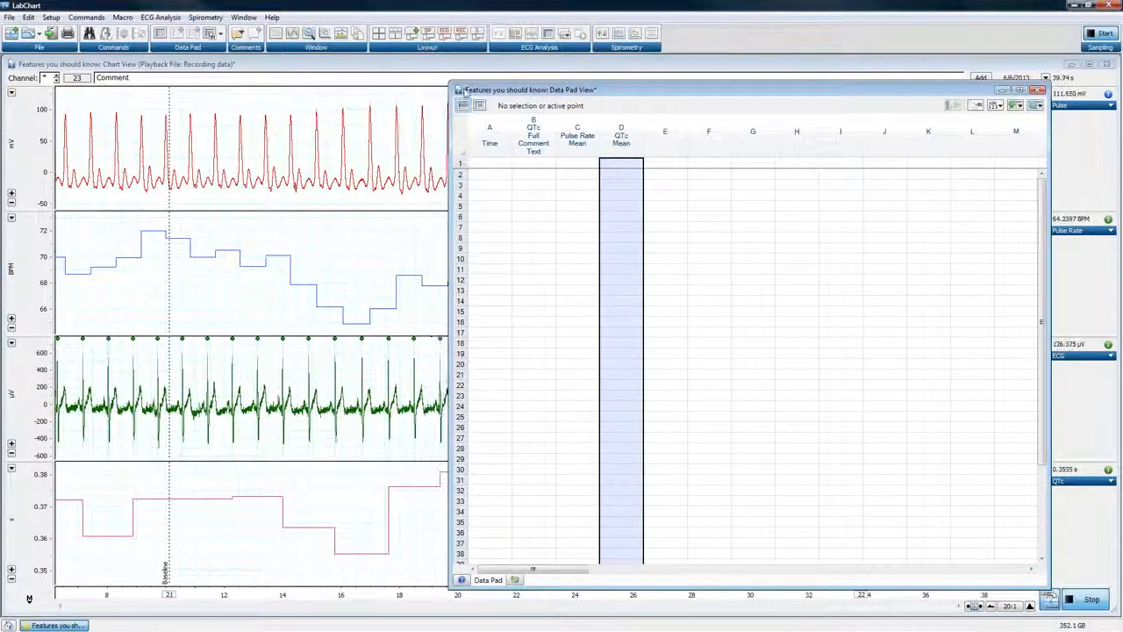
{"action": "left_click_drag", "start_coordinate": [449, 79], "coordinate": [521, 75]}
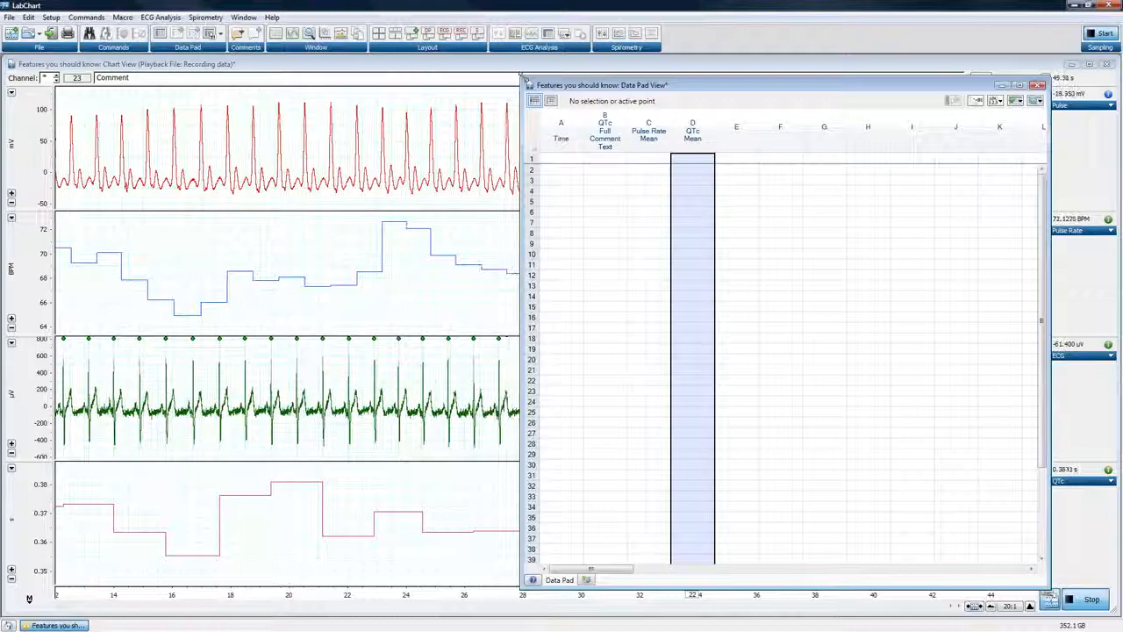
{"action": "left_click_drag", "start_coordinate": [521, 76], "coordinate": [799, 76]}
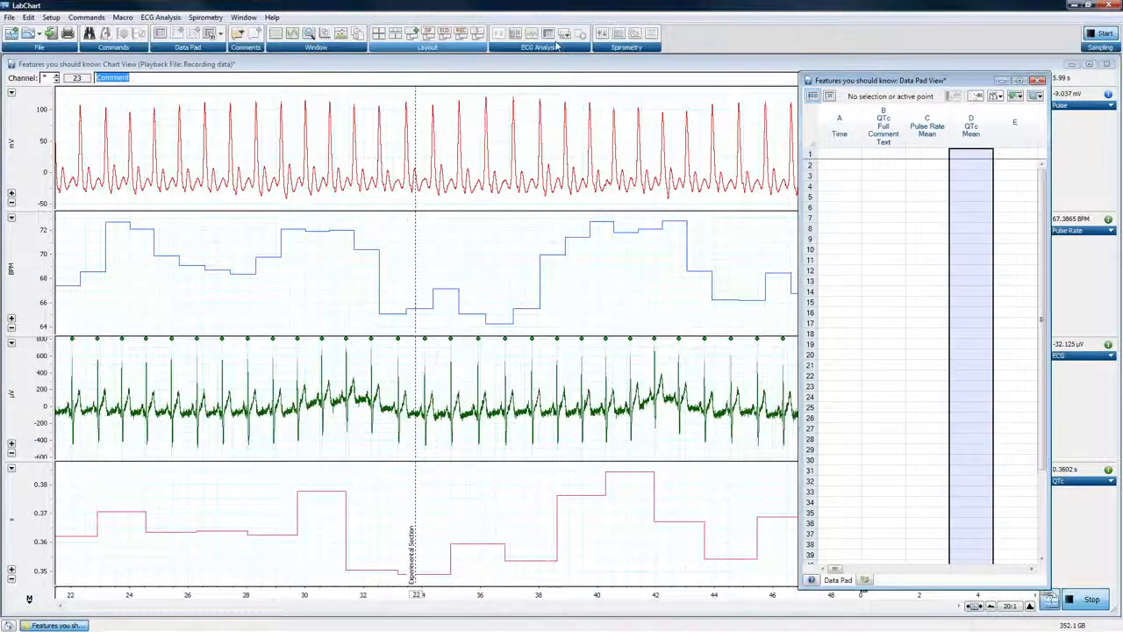
{"action": "left_click_drag", "start_coordinate": [1115, 58], "coordinate": [861, 78]}
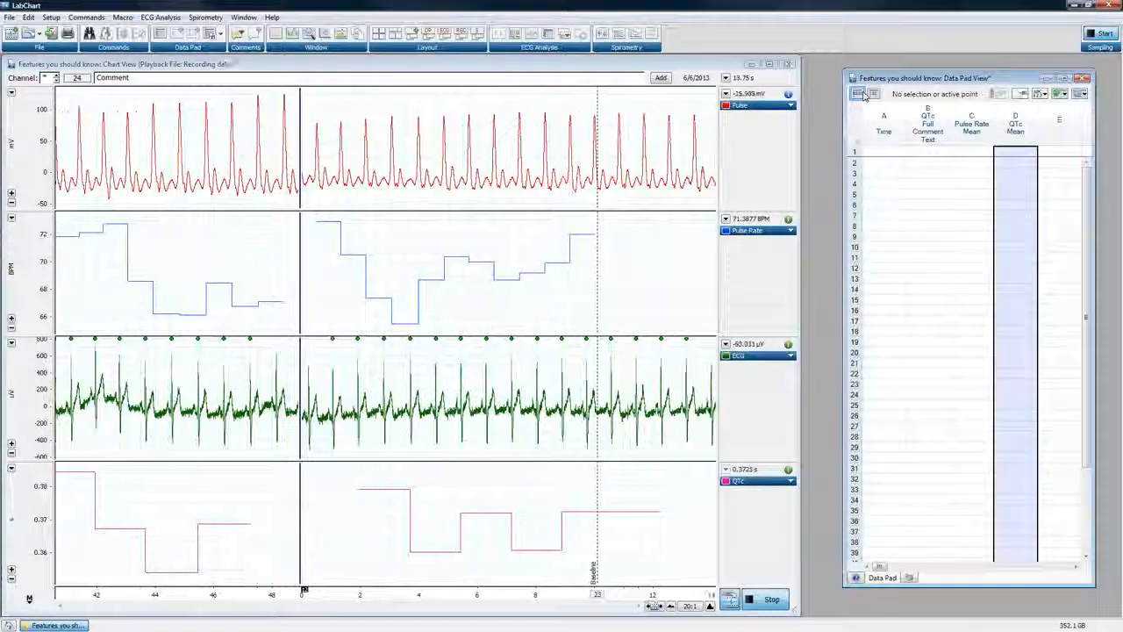
{"action": "left_click", "coordinate": [376, 39]}
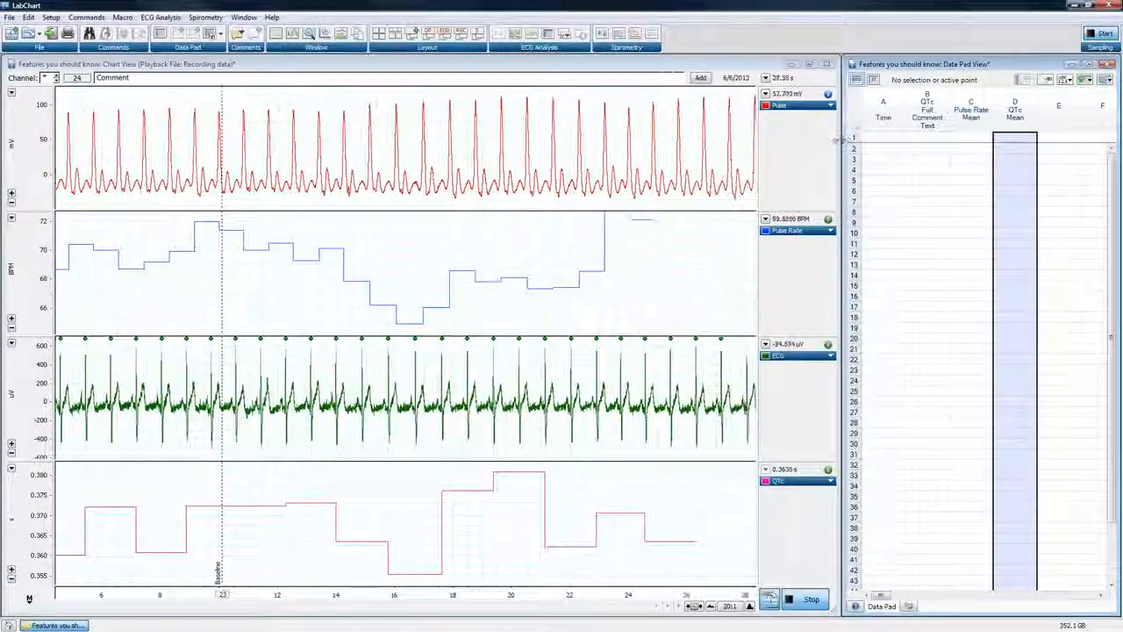
Narrow the Chart View, widen the Data Pad View beside it, and close the gap between them with Smart Tile
{"action": "left_click_drag", "start_coordinate": [843, 136], "coordinate": [307, 171]}
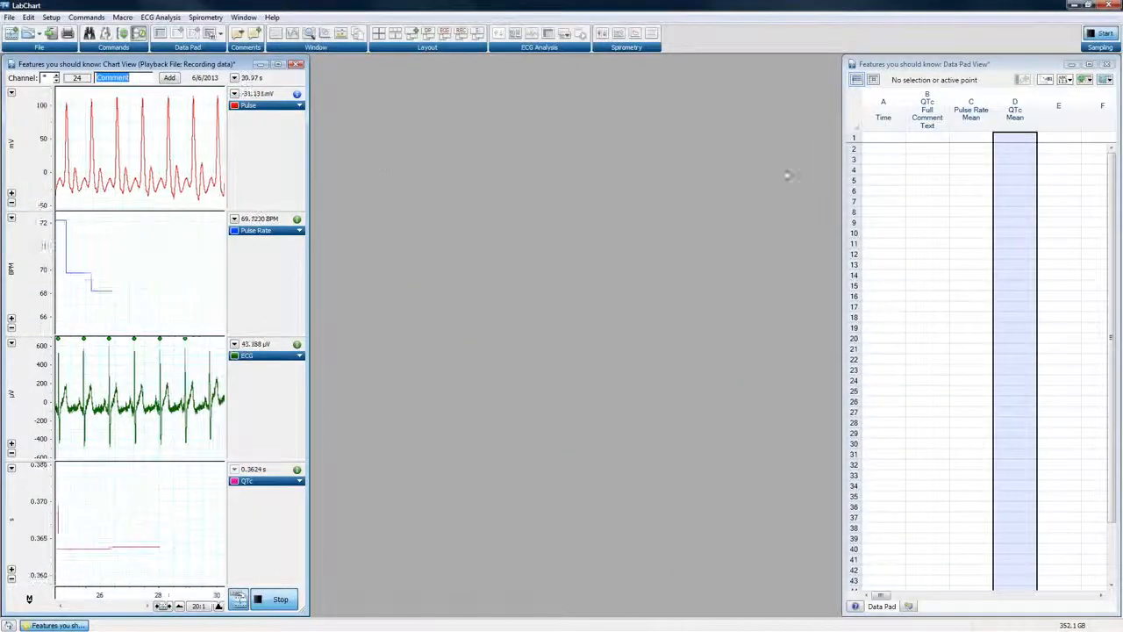
{"action": "left_click_drag", "start_coordinate": [843, 162], "coordinate": [352, 186]}
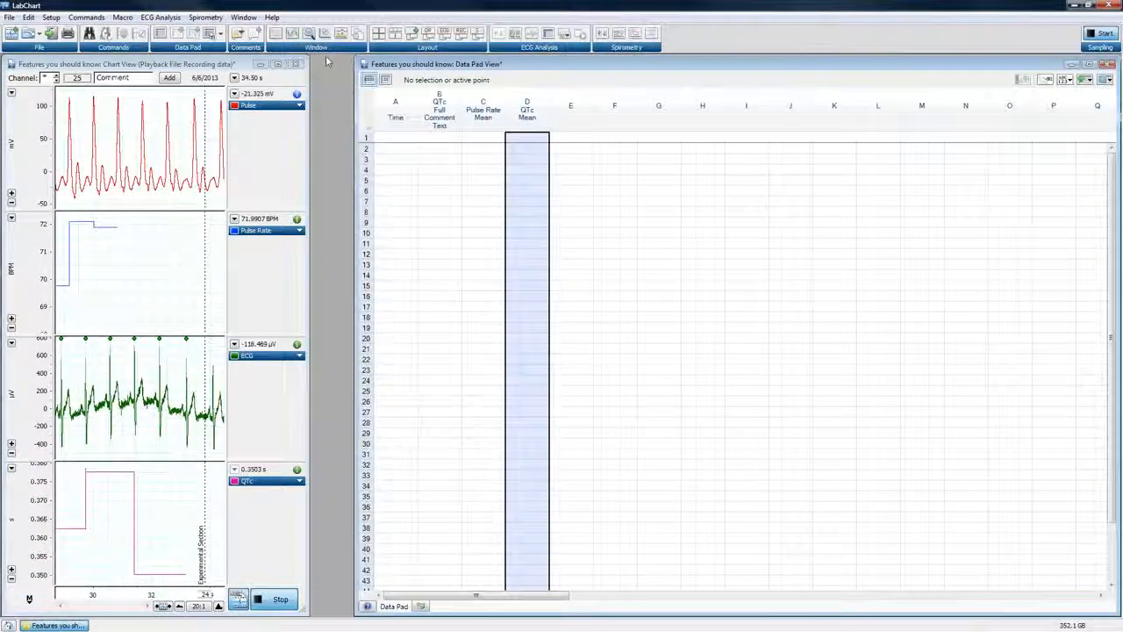
{"action": "left_click_drag", "start_coordinate": [307, 60], "coordinate": [347, 91]}
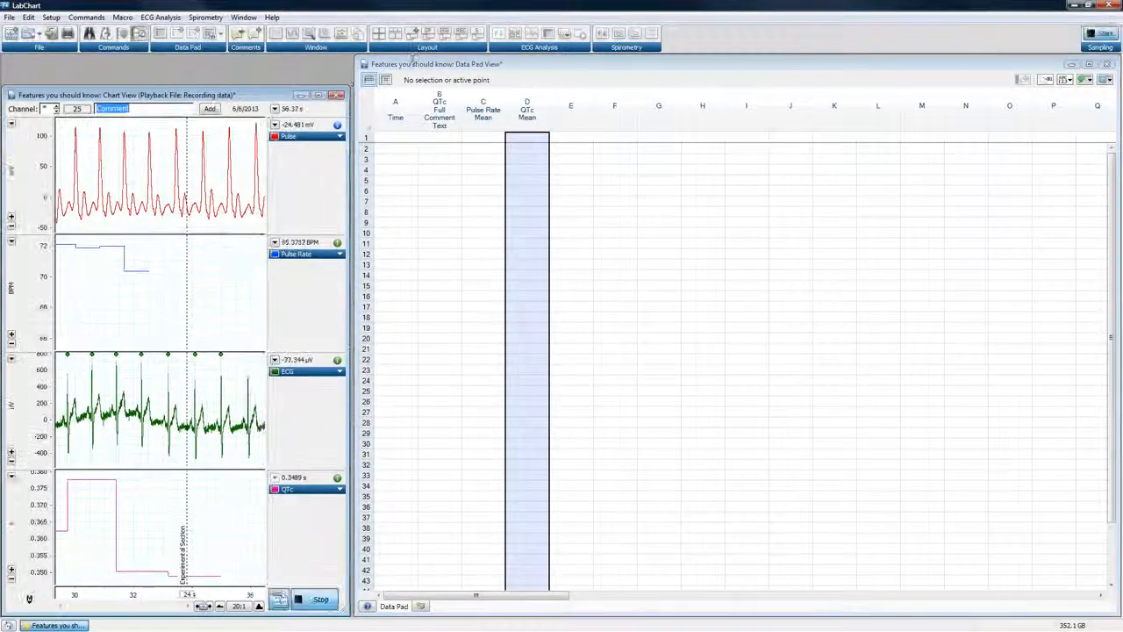
{"action": "left_click", "coordinate": [380, 39]}
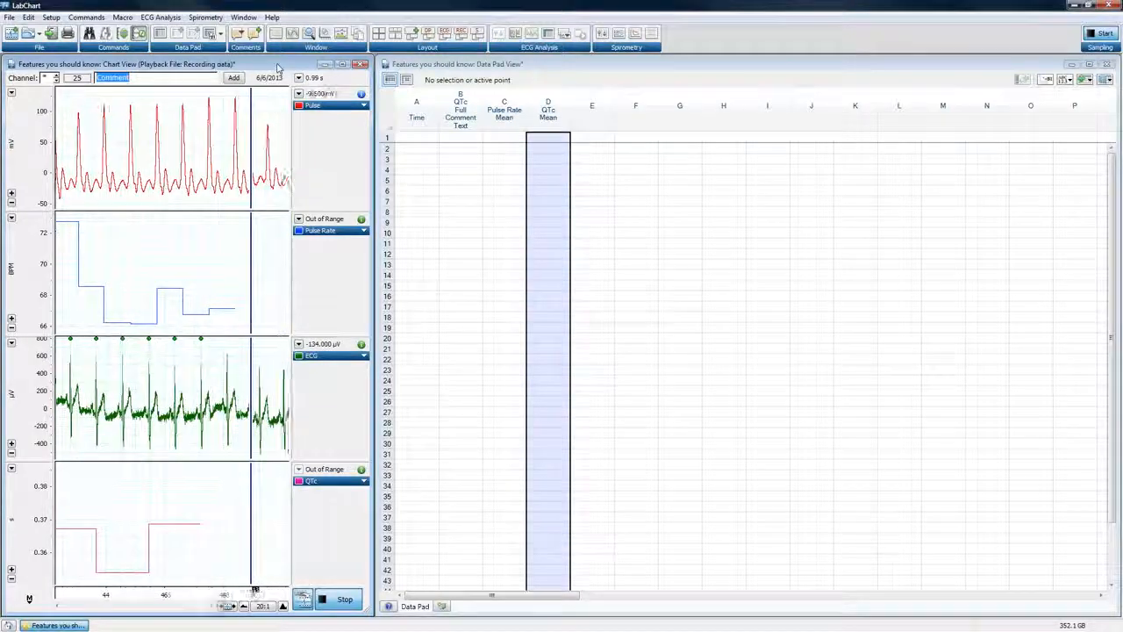
Arrange both windows at equal size with Tile, and repeat Tile with the Data Pad View active so it takes first place
{"action": "left_click", "coordinate": [247, 19]}
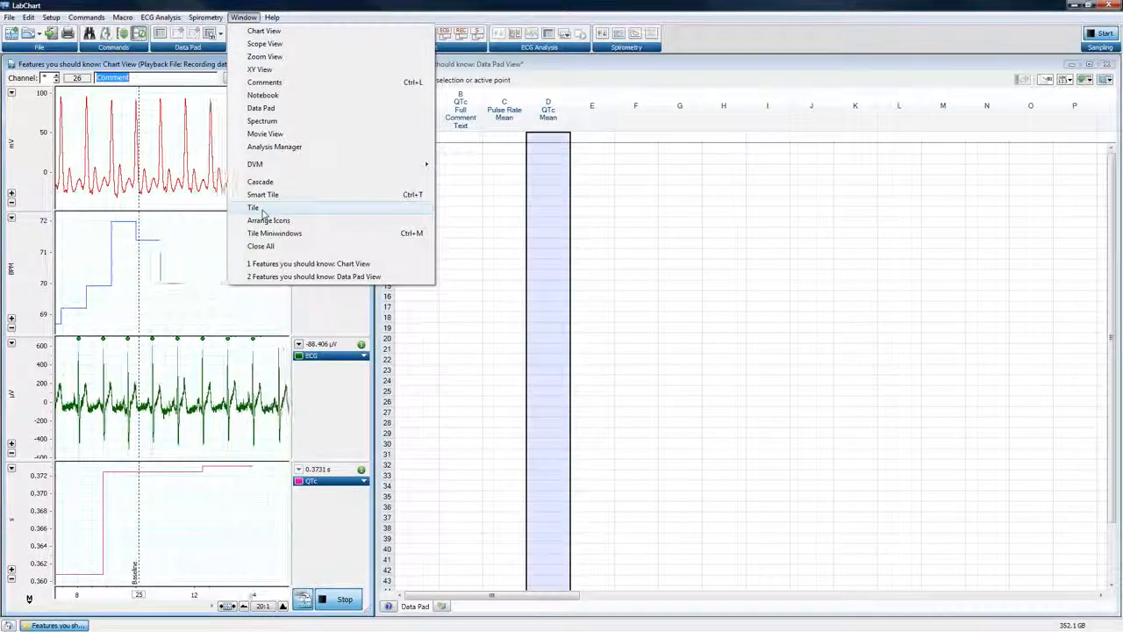
{"action": "left_click", "coordinate": [261, 209]}
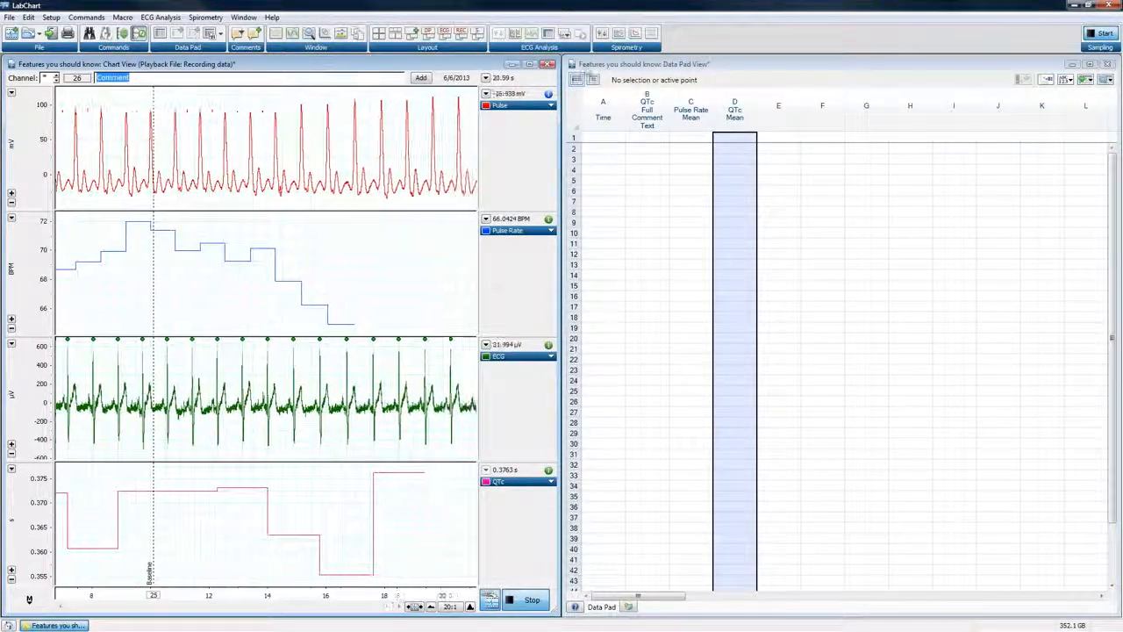
{"action": "left_click", "coordinate": [623, 68]}
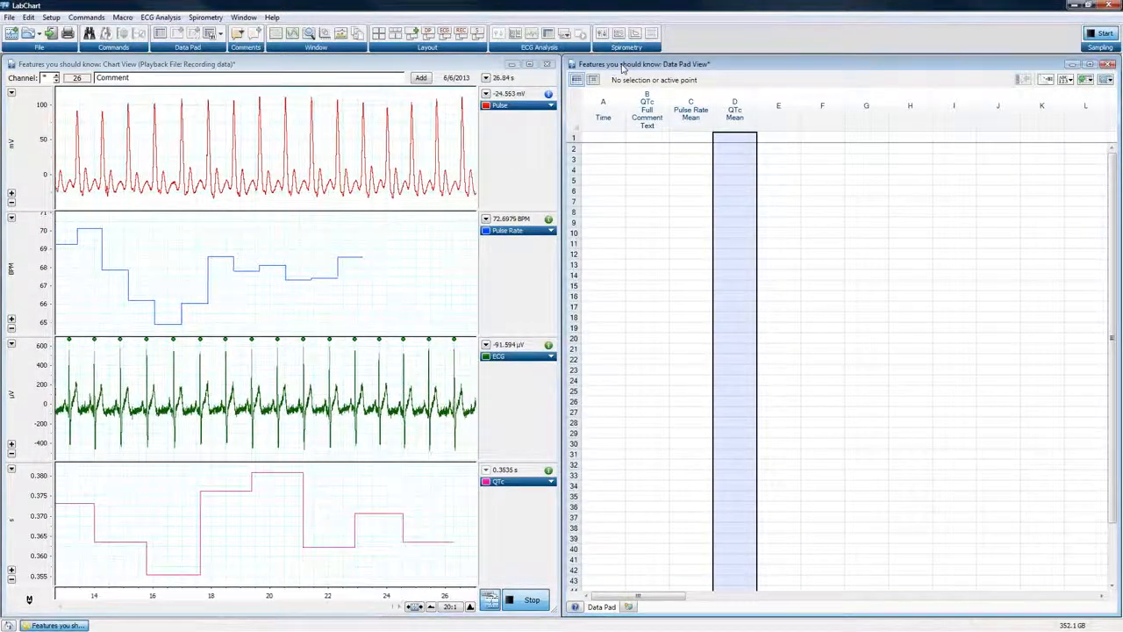
{"action": "left_click", "coordinate": [243, 17]}
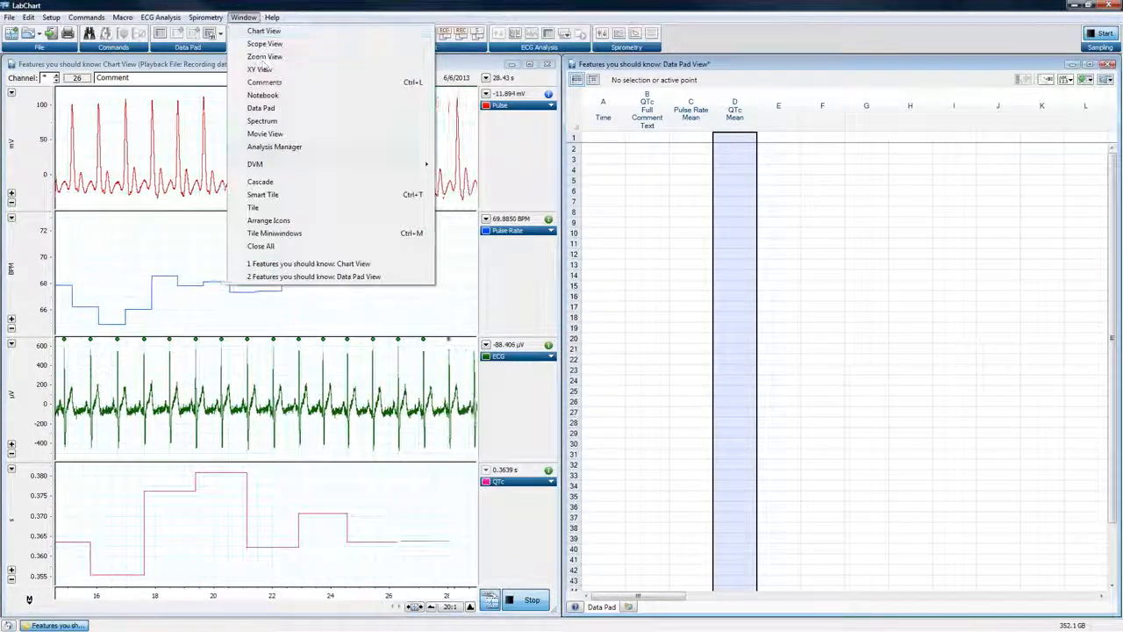
{"action": "left_click", "coordinate": [262, 207]}
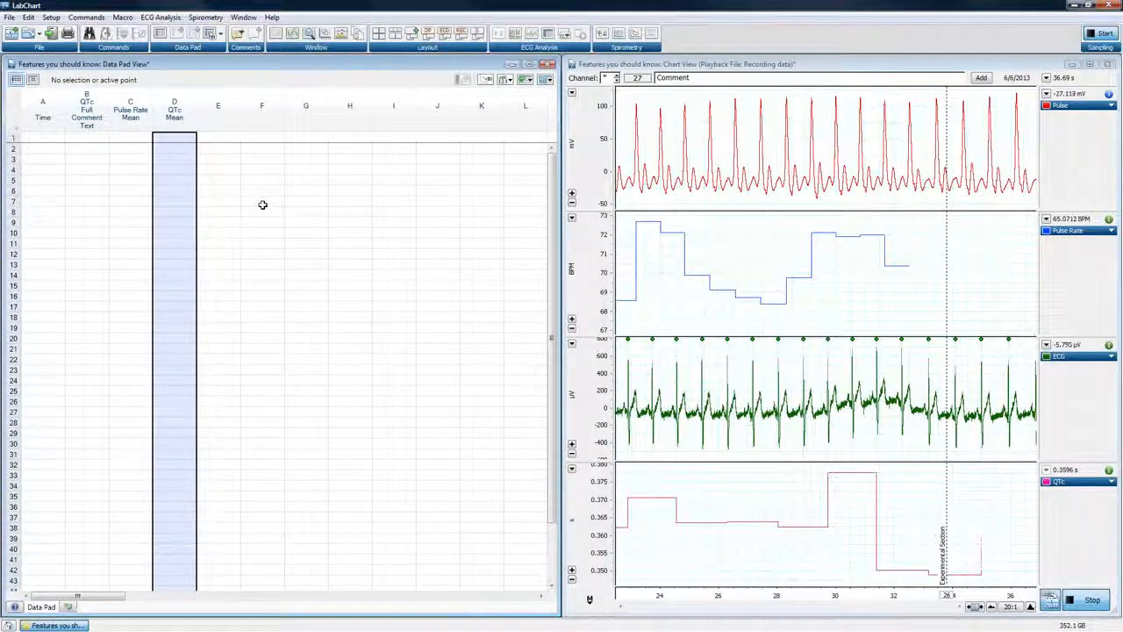
Restore the saved ECG layout, shrink the Waterfall Plot, enlarge the Averaging View, and widen the Chart View and ECG Analysis Table
{"action": "left_click", "coordinate": [445, 32]}
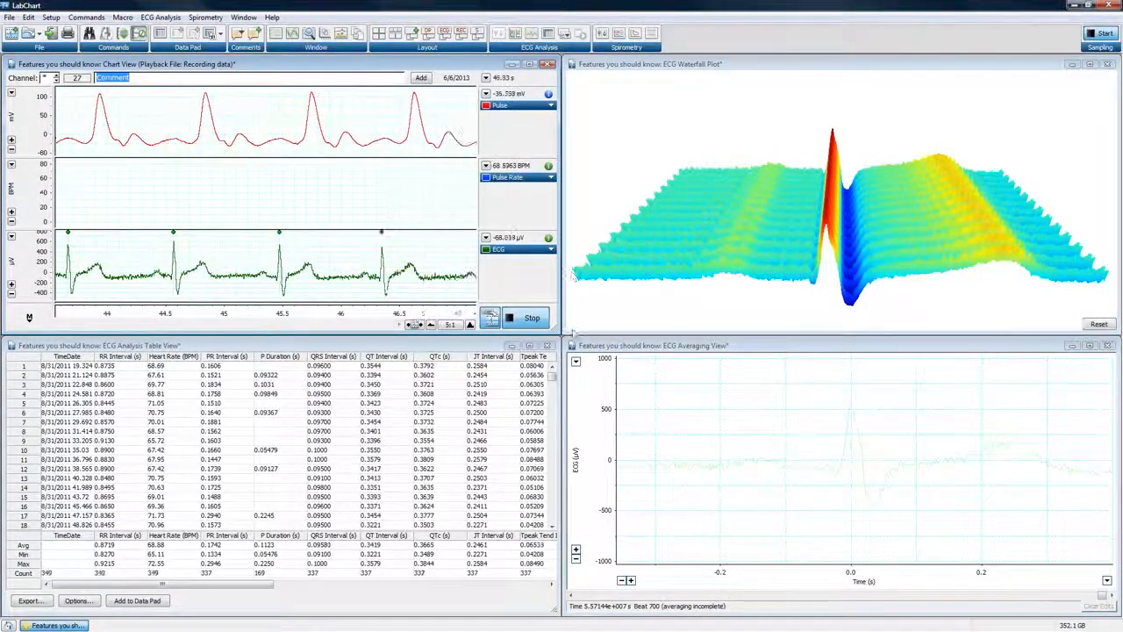
{"action": "left_click", "coordinate": [527, 317]}
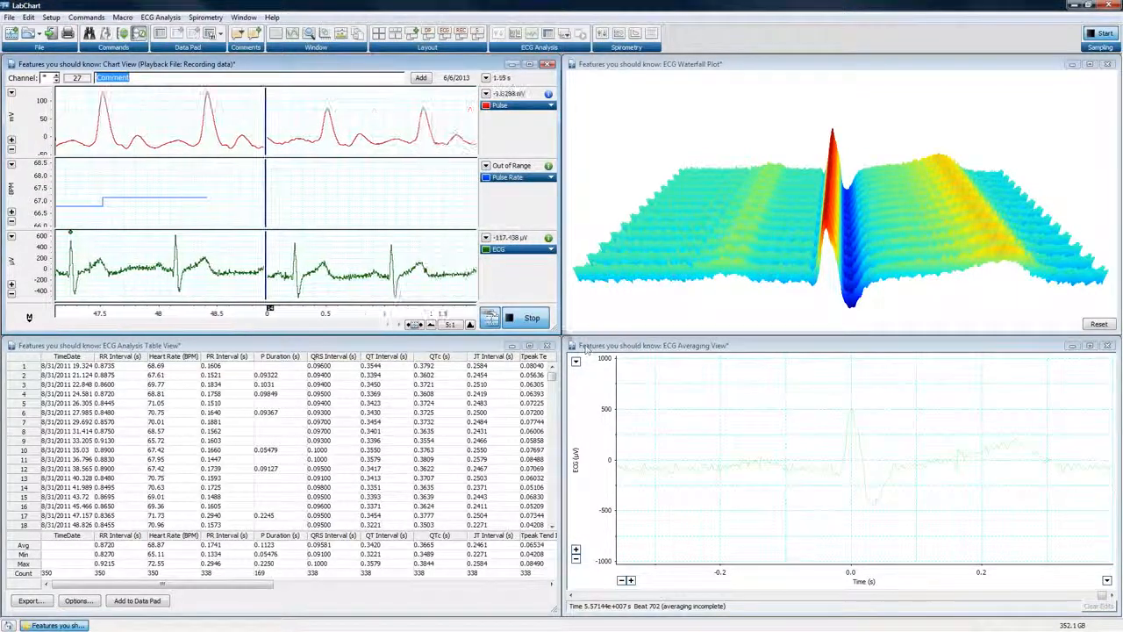
{"action": "left_click_drag", "start_coordinate": [565, 334], "coordinate": [708, 237]}
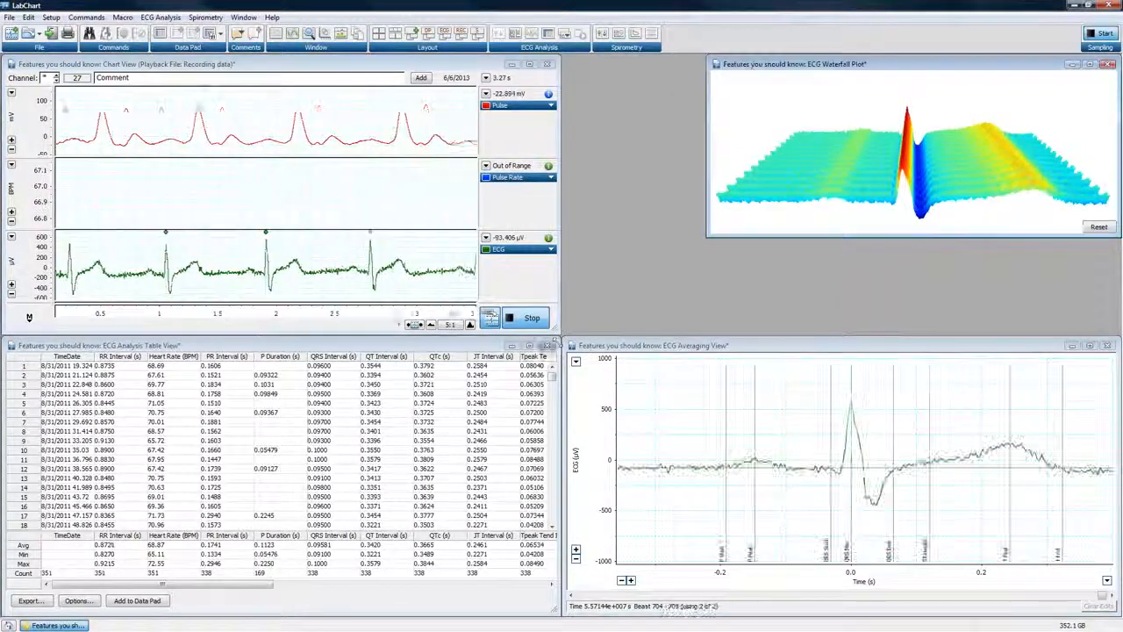
{"action": "left_click_drag", "start_coordinate": [564, 340], "coordinate": [716, 238]}
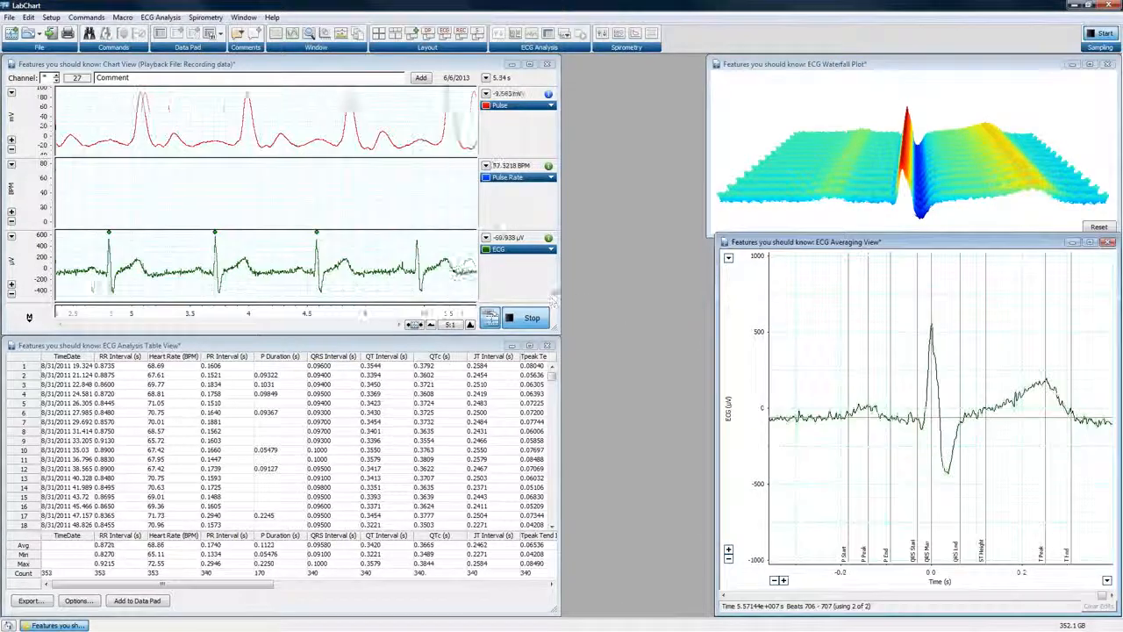
{"action": "left_click_drag", "start_coordinate": [558, 294], "coordinate": [692, 296]}
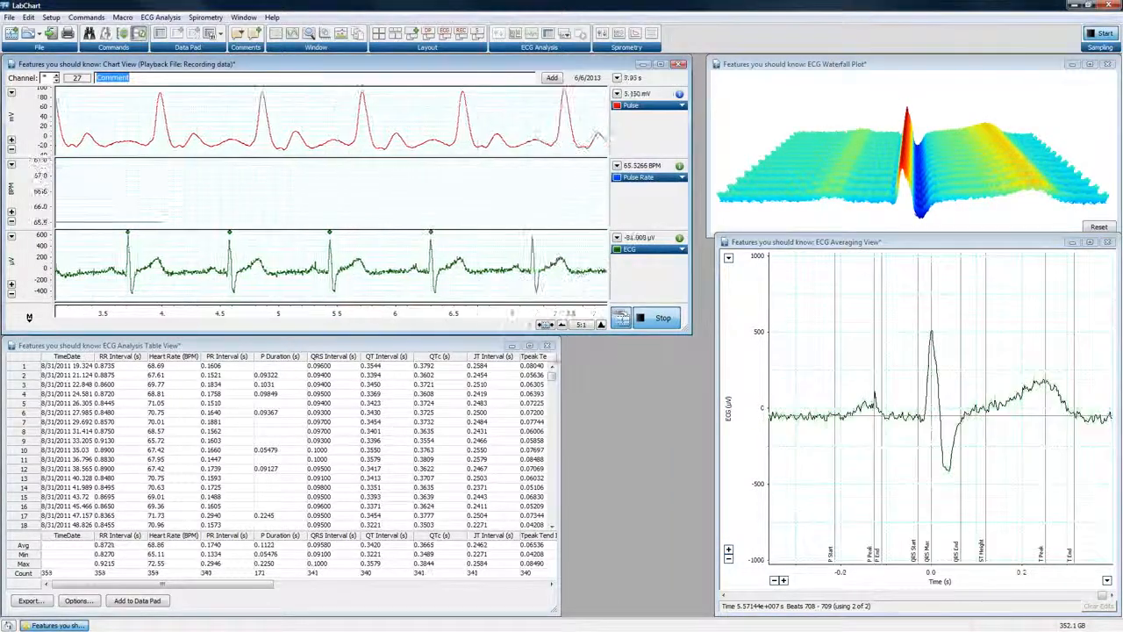
{"action": "left_click_drag", "start_coordinate": [560, 478], "coordinate": [692, 478]}
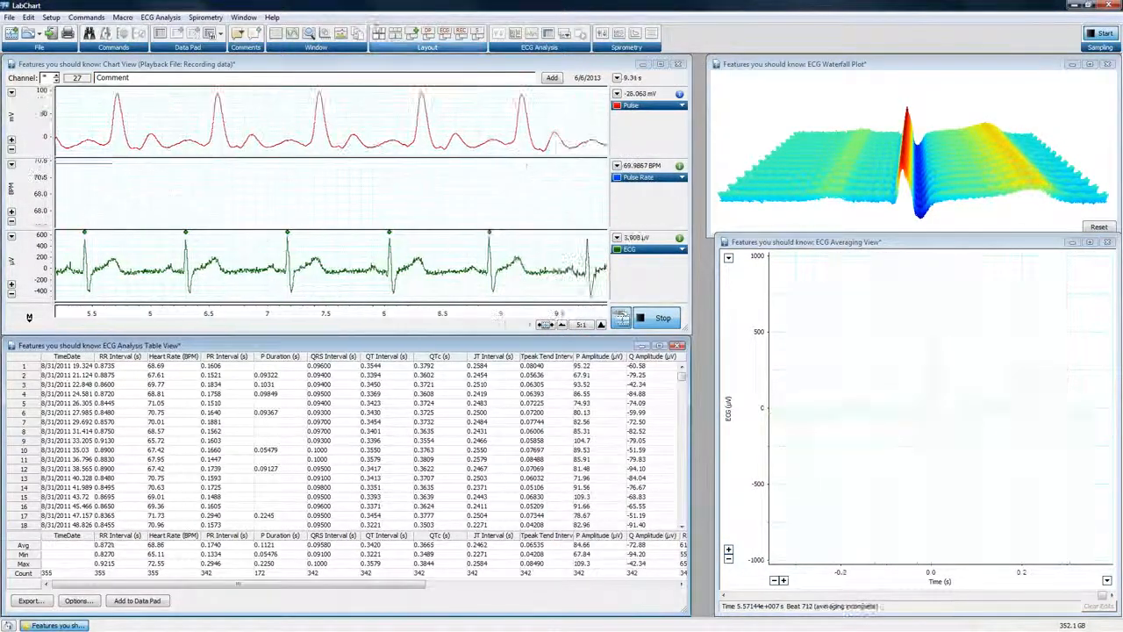
Tidy the four resized ECG windows with Smart Tile, and rearrange them into equal quarters with Tile
{"action": "left_click", "coordinate": [378, 33]}
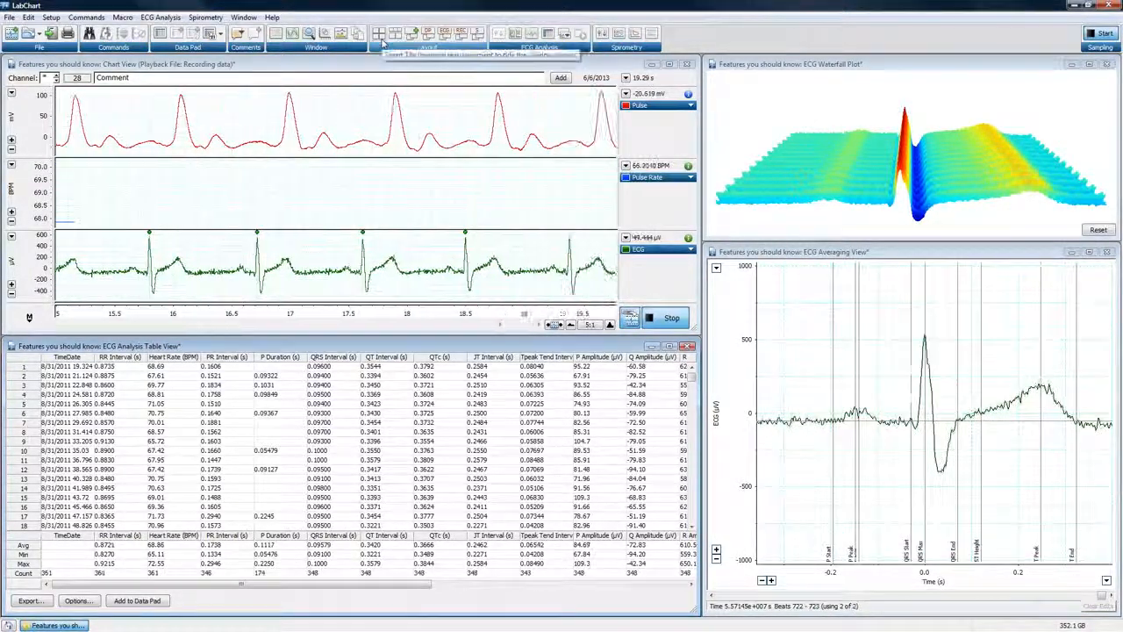
{"action": "left_click", "coordinate": [245, 19]}
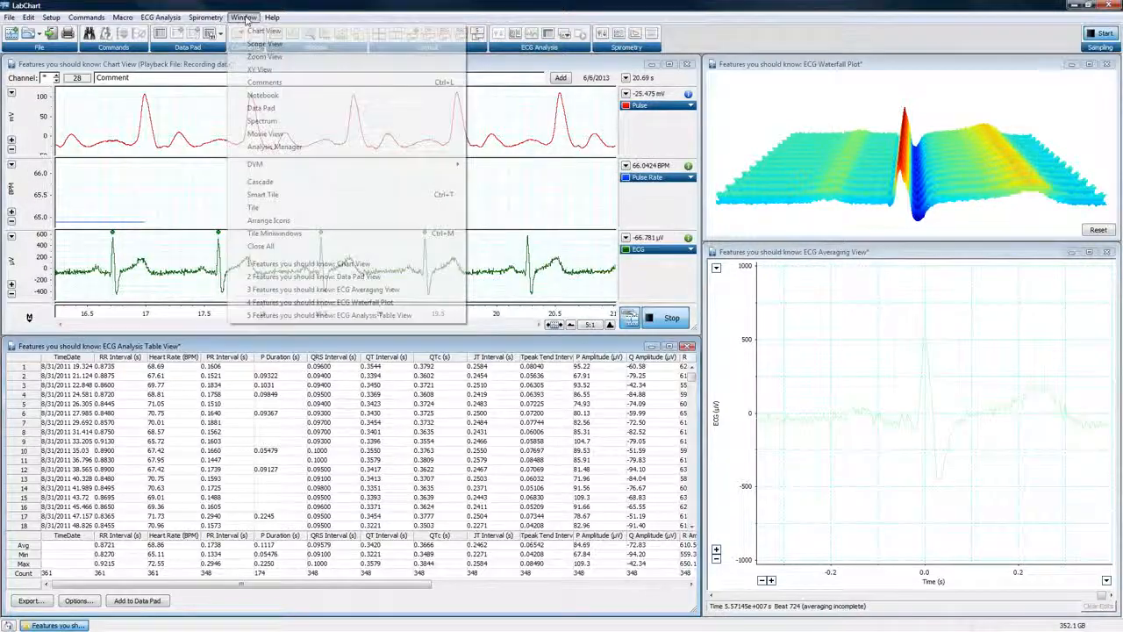
{"action": "left_click", "coordinate": [256, 207]}
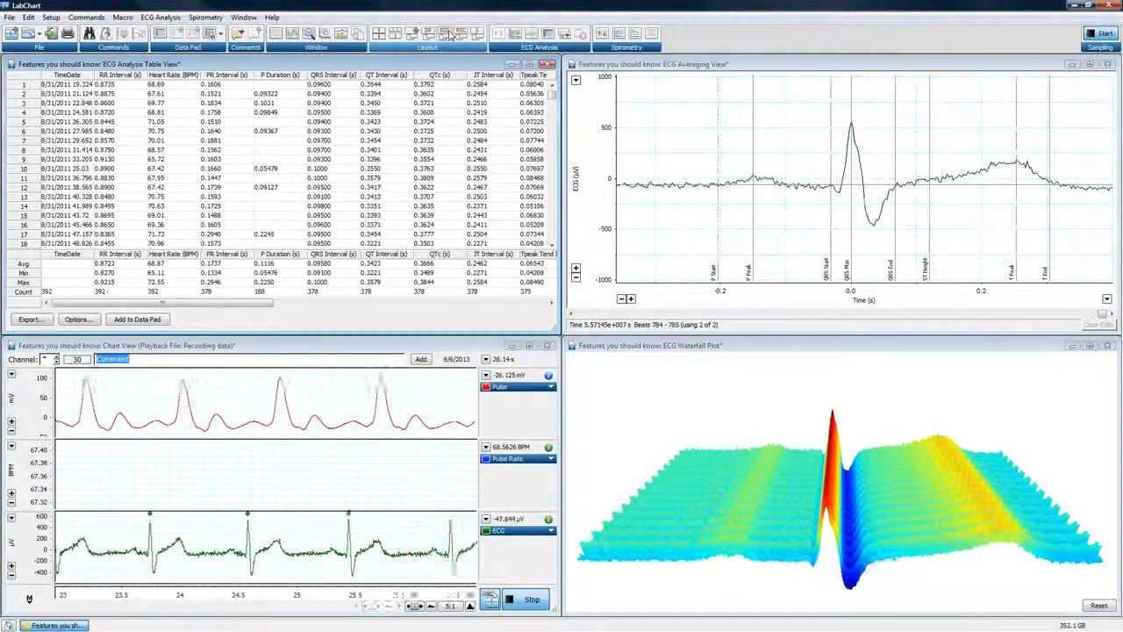
Restore the saved DP layout and enable repeated adding to the Data Pad while sampling, selecting 3.0 s in the Chart View
{"action": "left_click", "coordinate": [432, 38]}
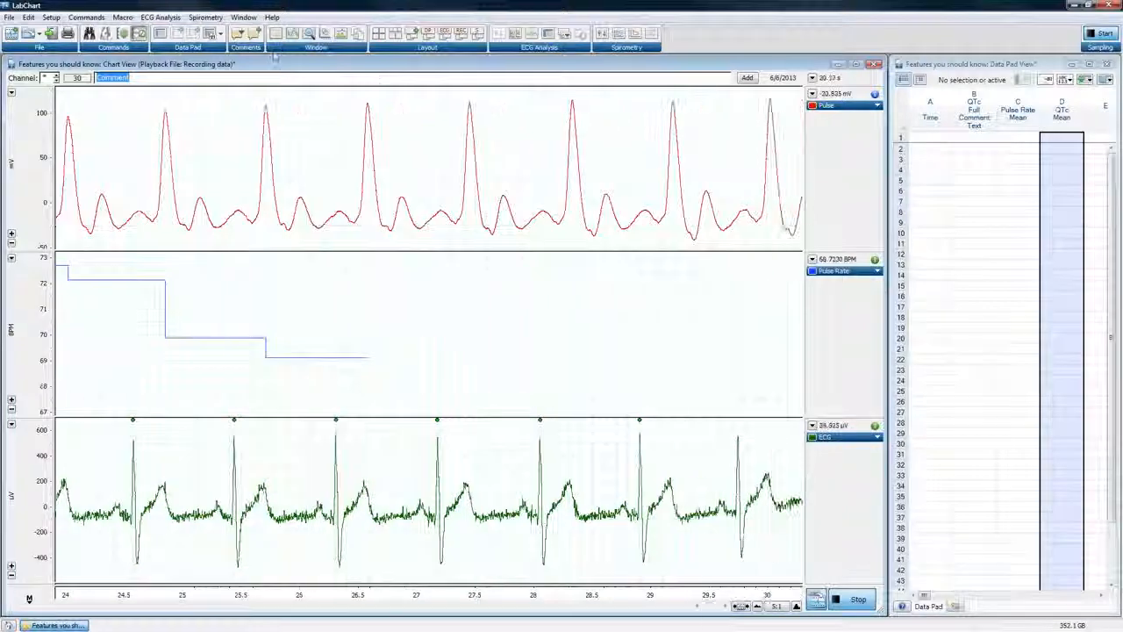
{"action": "left_click", "coordinate": [53, 17]}
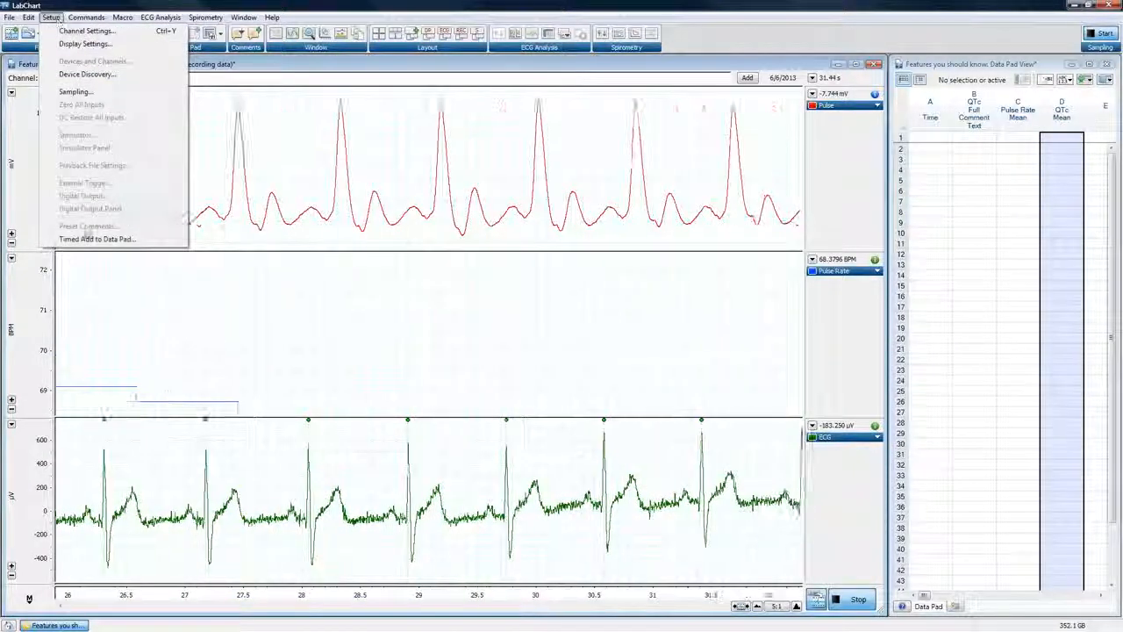
{"action": "left_click", "coordinate": [97, 239]}
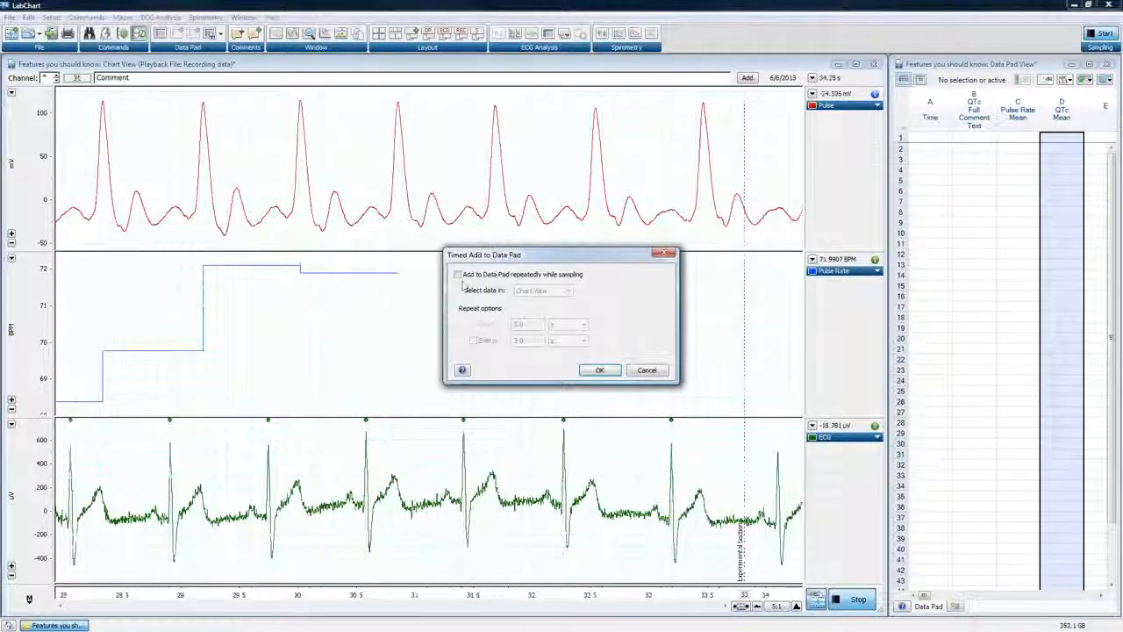
{"action": "left_click", "coordinate": [456, 275]}
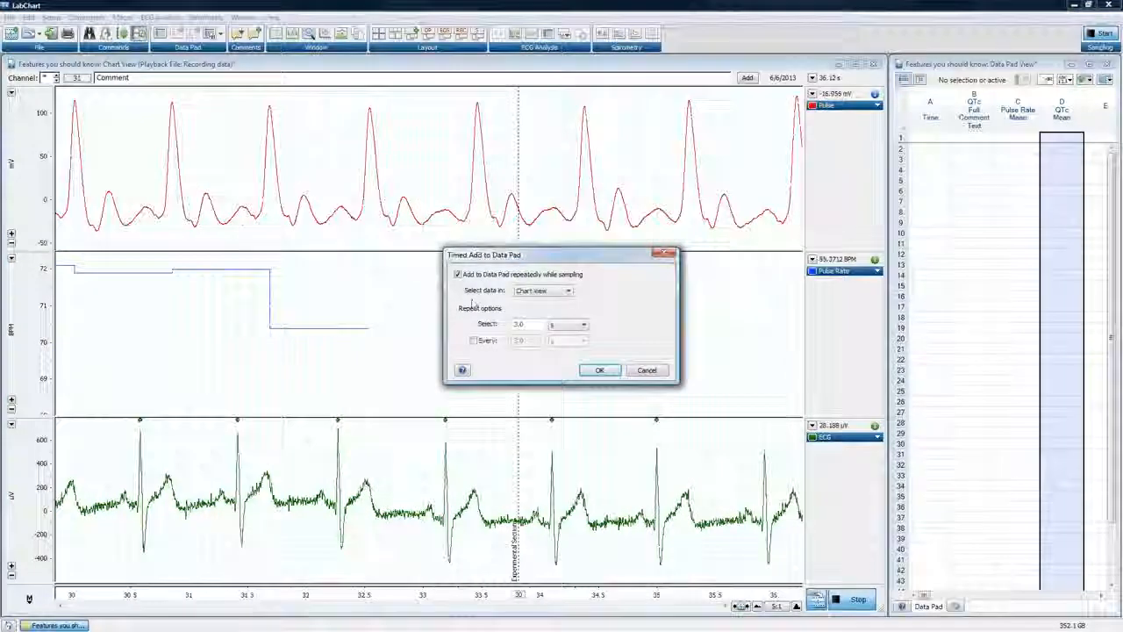
{"action": "left_click", "coordinate": [585, 371]}
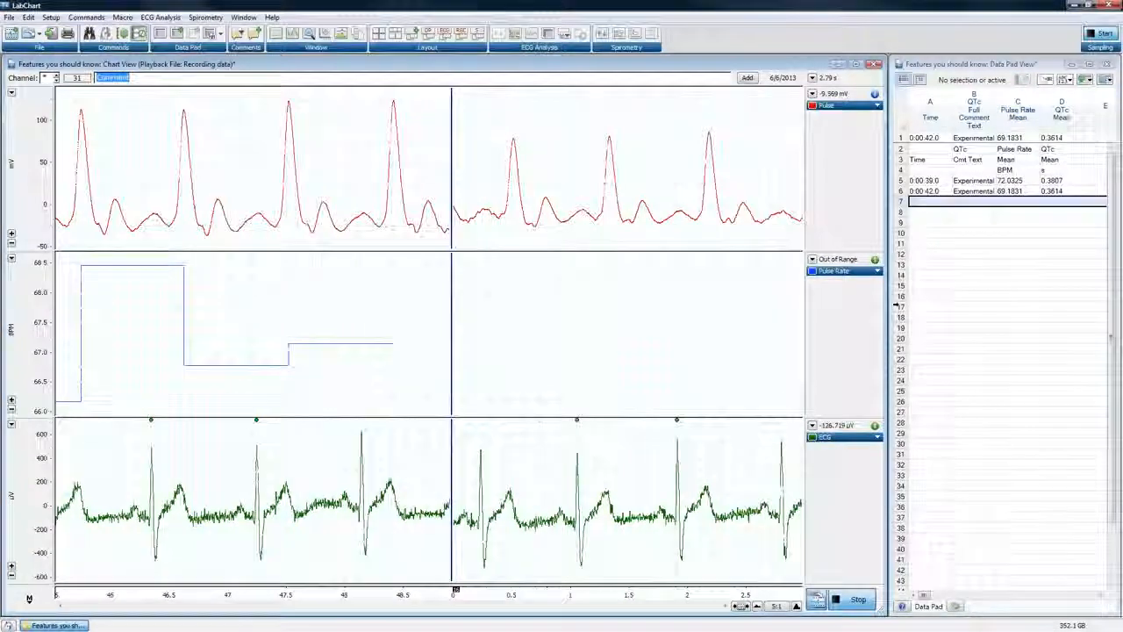
Widen the Data Pad View into space freed by narrowing the Chart View, and compress the chart's time axis to 20:1
{"action": "left_click_drag", "start_coordinate": [886, 321], "coordinate": [701, 322]}
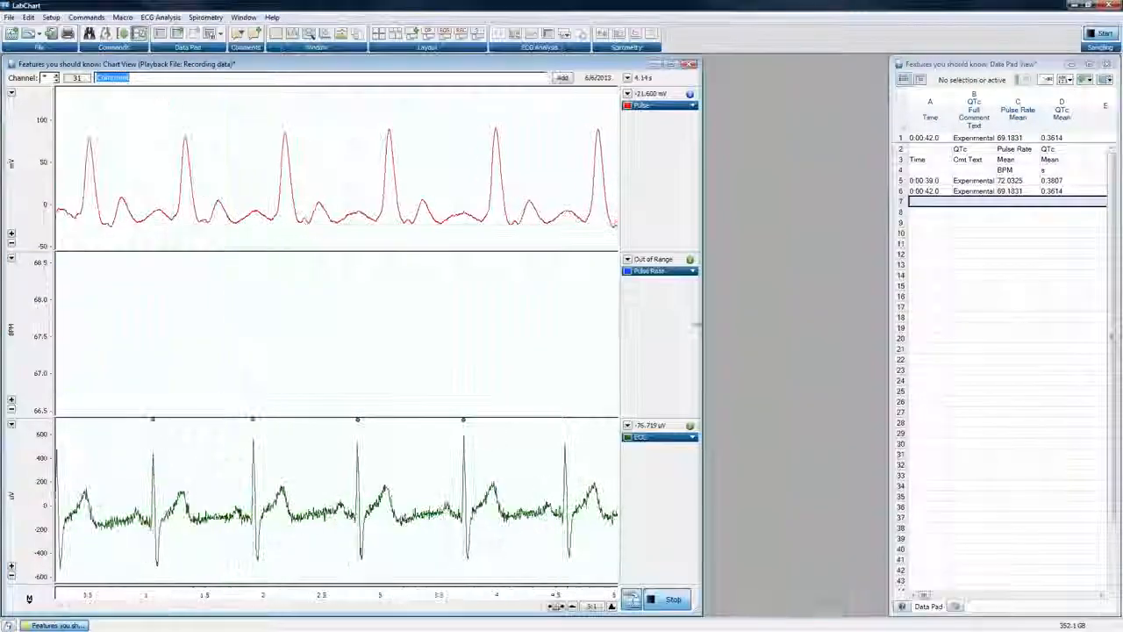
{"action": "left_click_drag", "start_coordinate": [890, 337], "coordinate": [705, 337]}
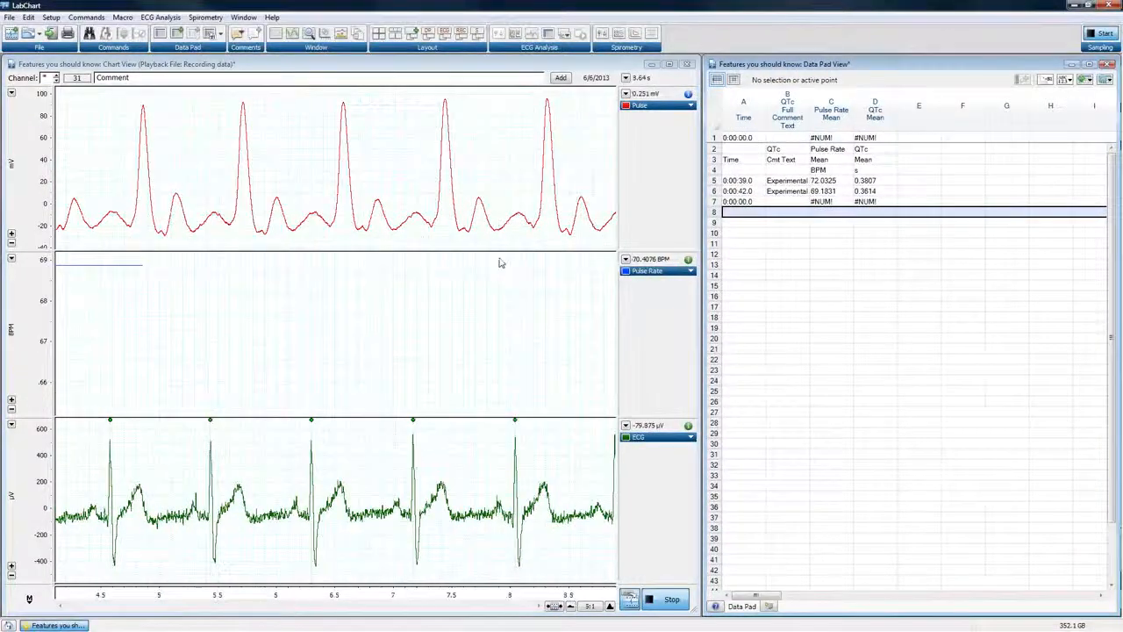
{"action": "left_click", "coordinate": [571, 607]}
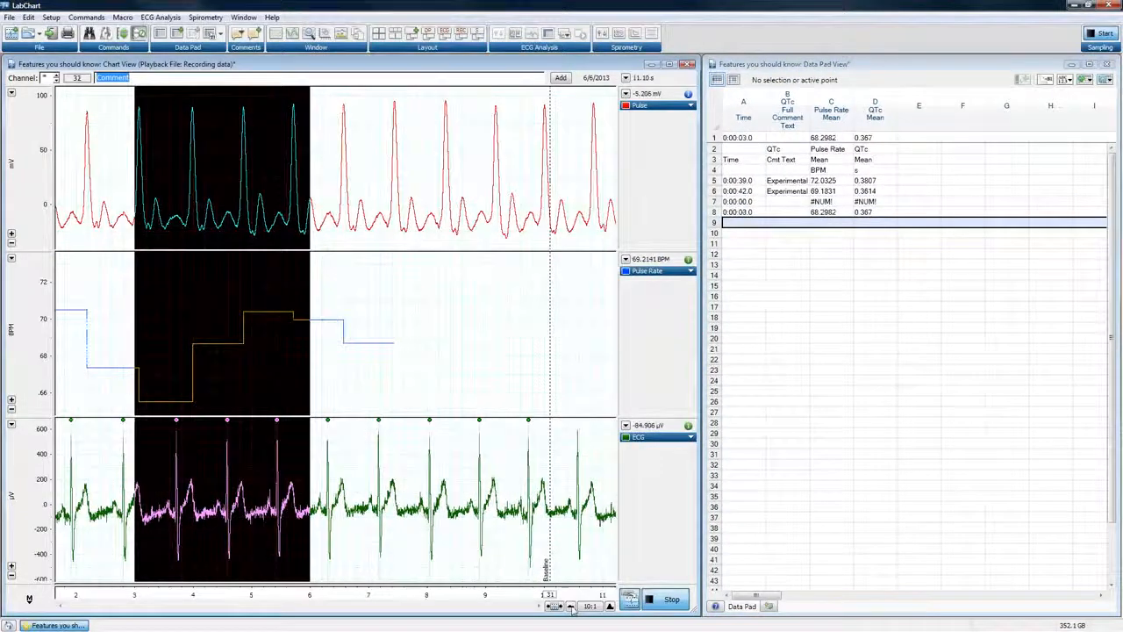
{"action": "left_click", "coordinate": [571, 608]}
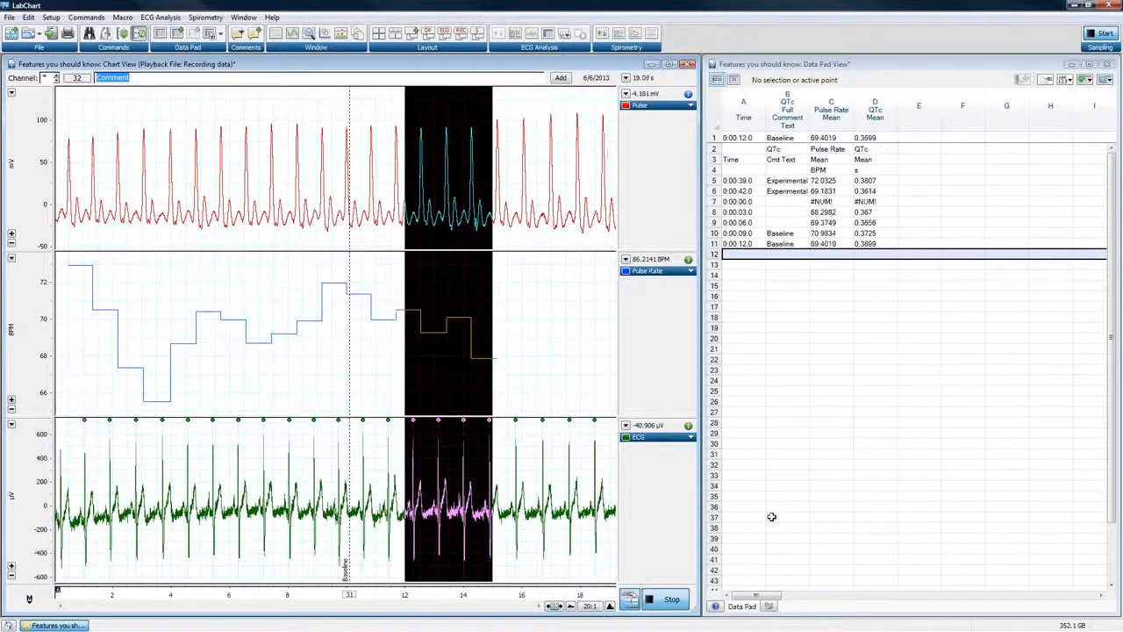
Stop sampling and switch the Data Pad to the editing mode that allows formulas in individual cells
{"action": "left_click", "coordinate": [682, 602]}
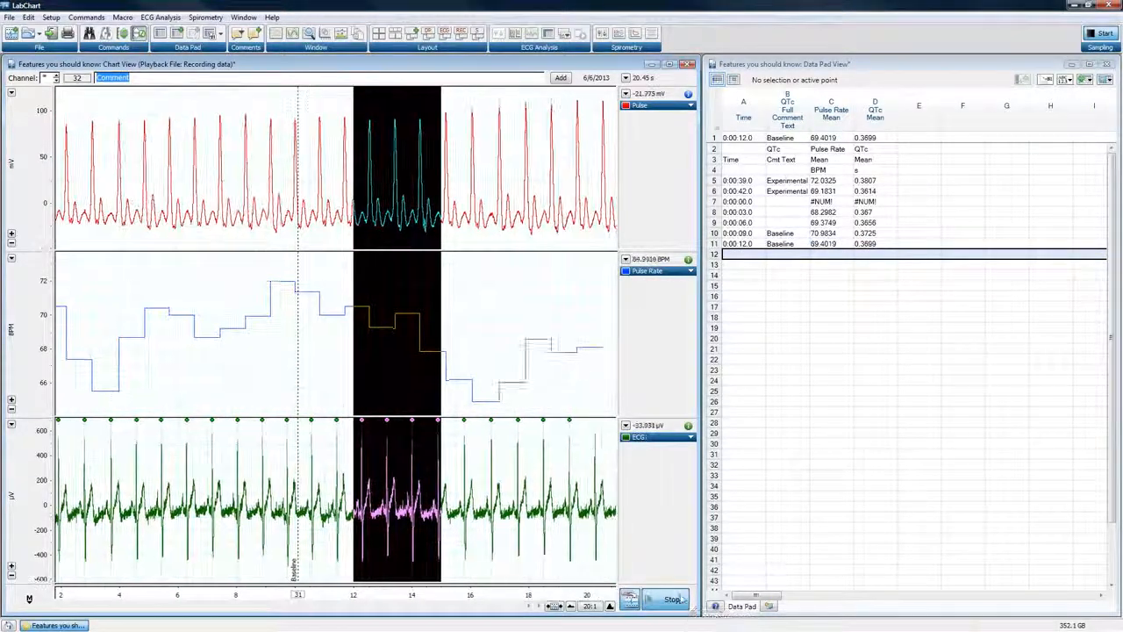
{"action": "left_click", "coordinate": [734, 79]}
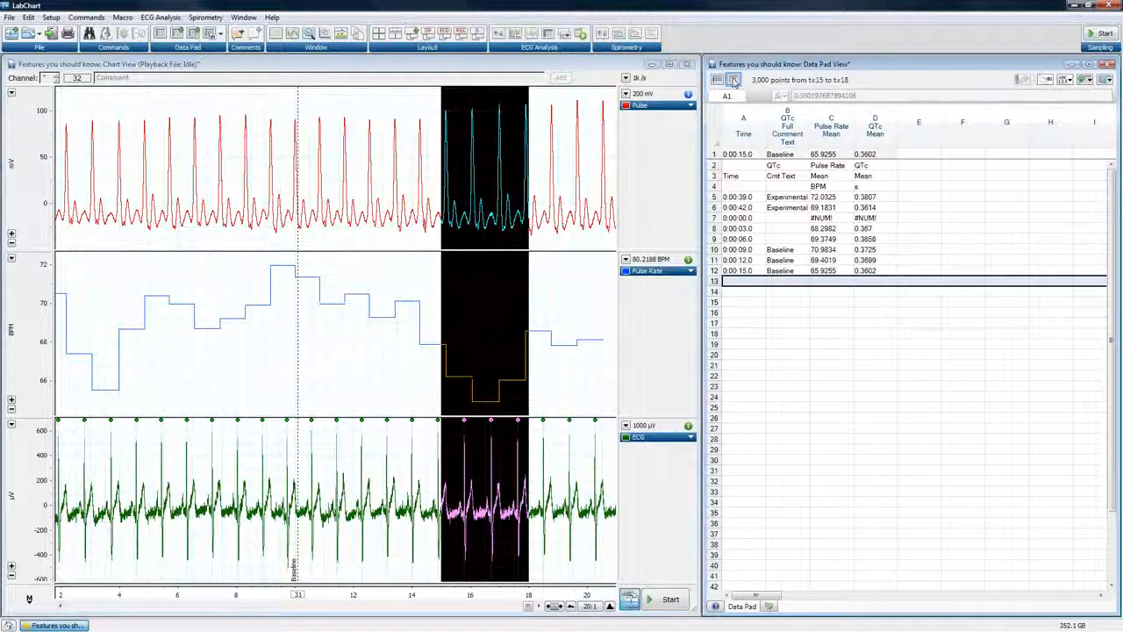
Enter the formula =1/C8*60 in Data Pad cell E8 and fill it down to E12
{"action": "left_click", "coordinate": [913, 226]}
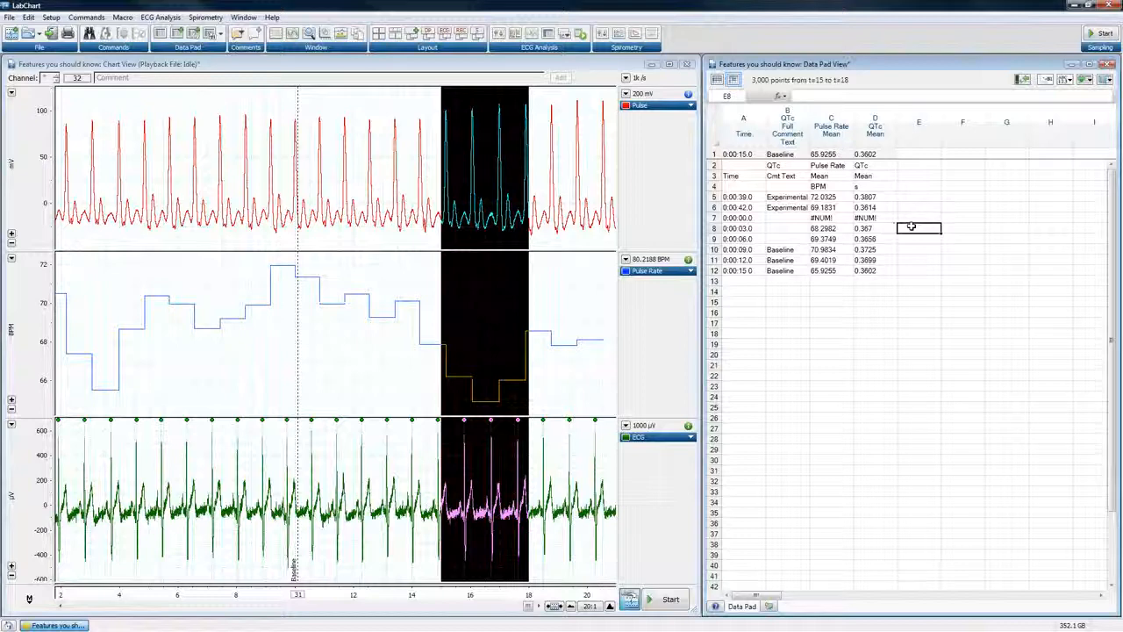
{"action": "type", "text": "="}
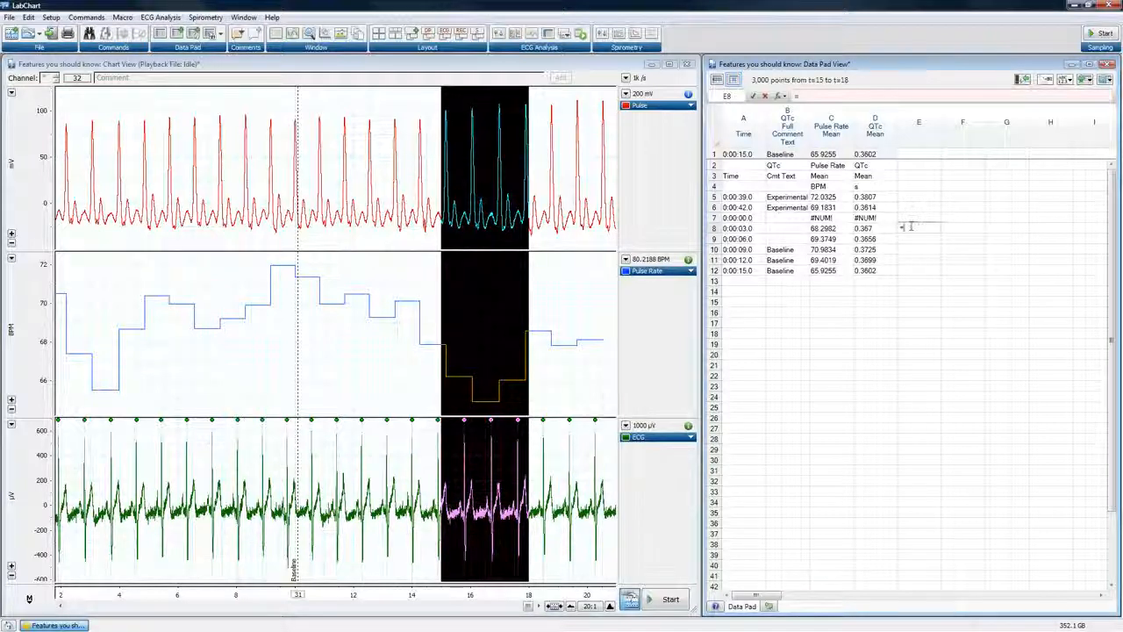
{"action": "type", "text": "1/"}
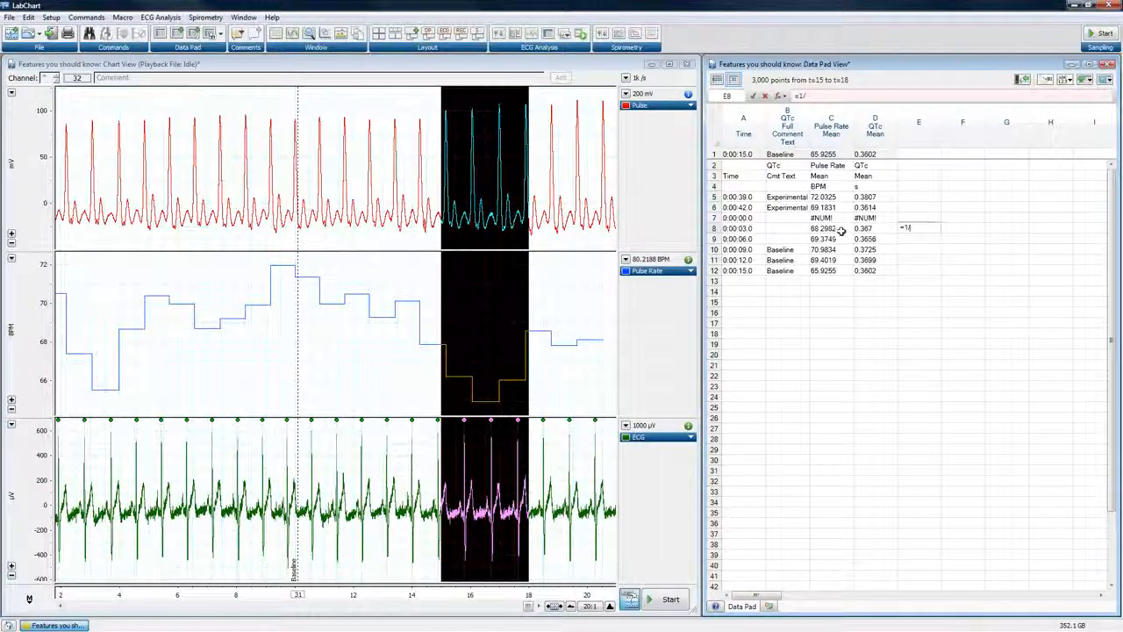
{"action": "left_click", "coordinate": [841, 231]}
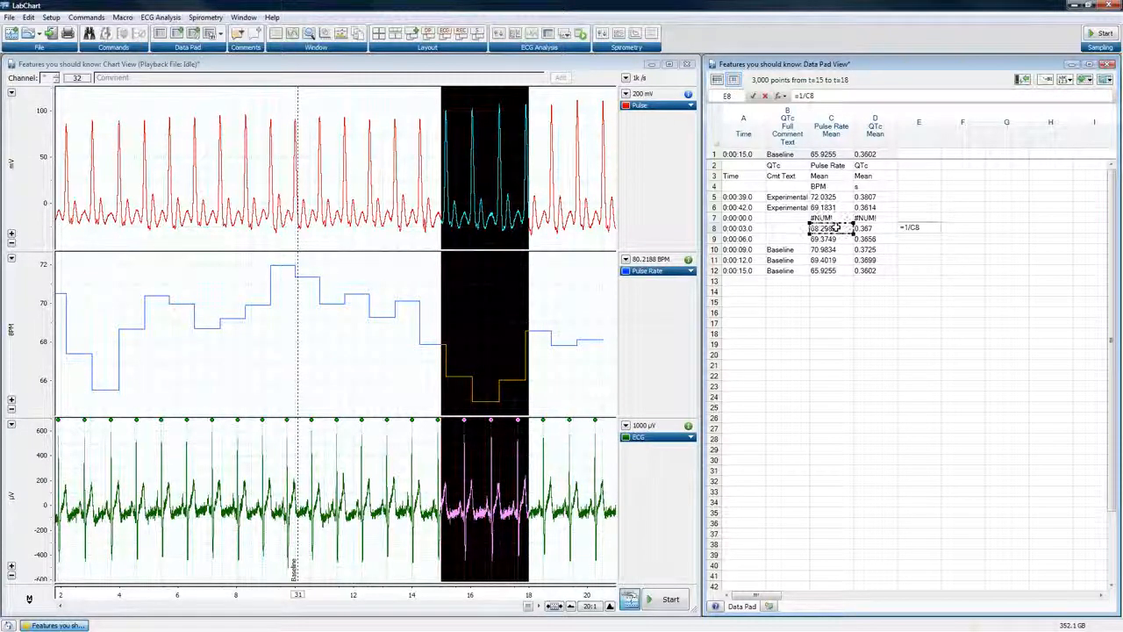
{"action": "type", "text": "^"}
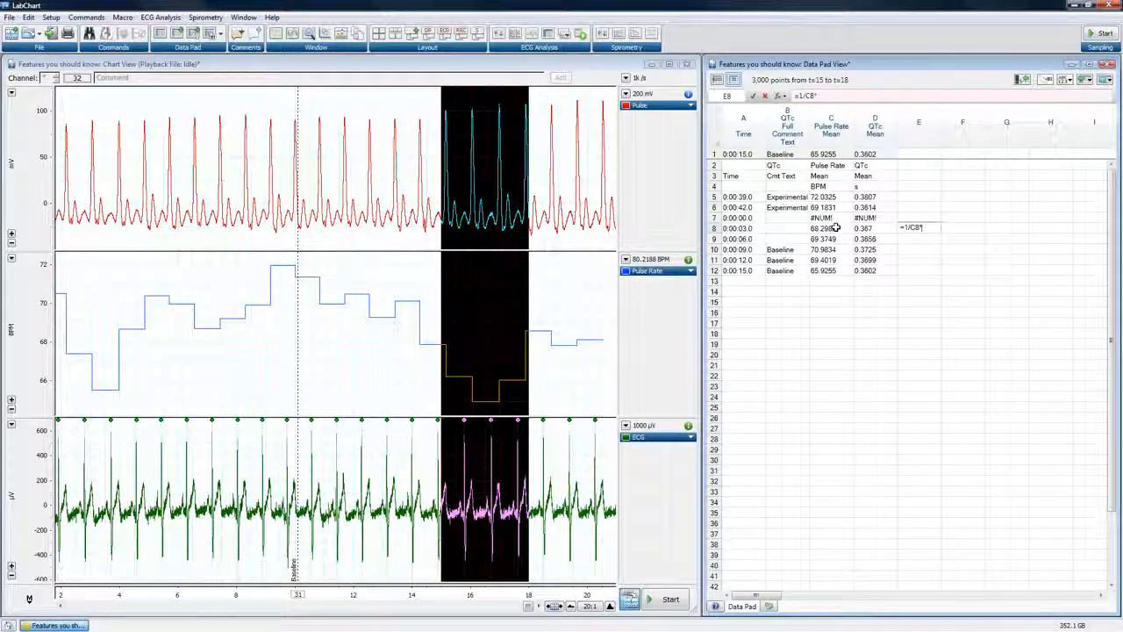
{"action": "type", "text": "5"}
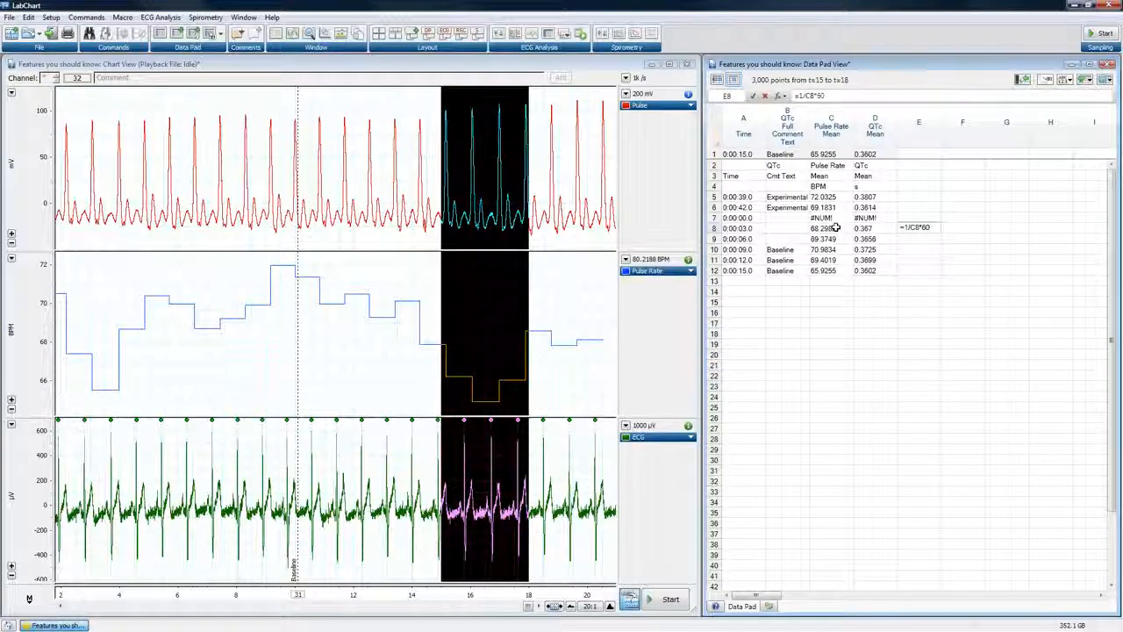
{"action": "type", "text": "0"}
{"action": "key", "text": "Return"}
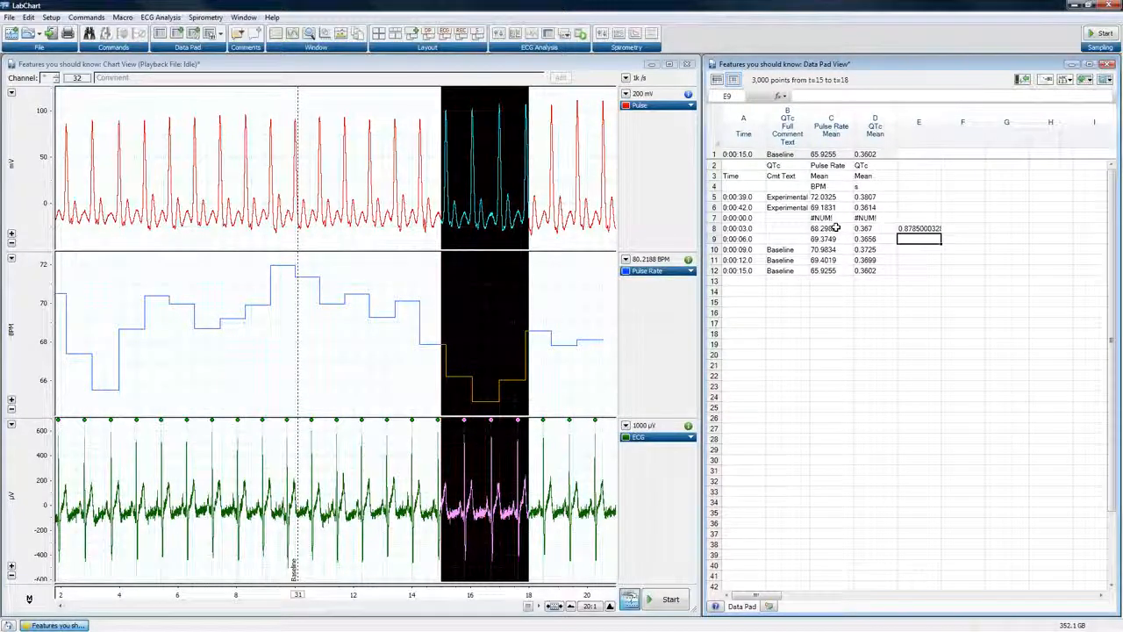
{"action": "left_click", "coordinate": [904, 227]}
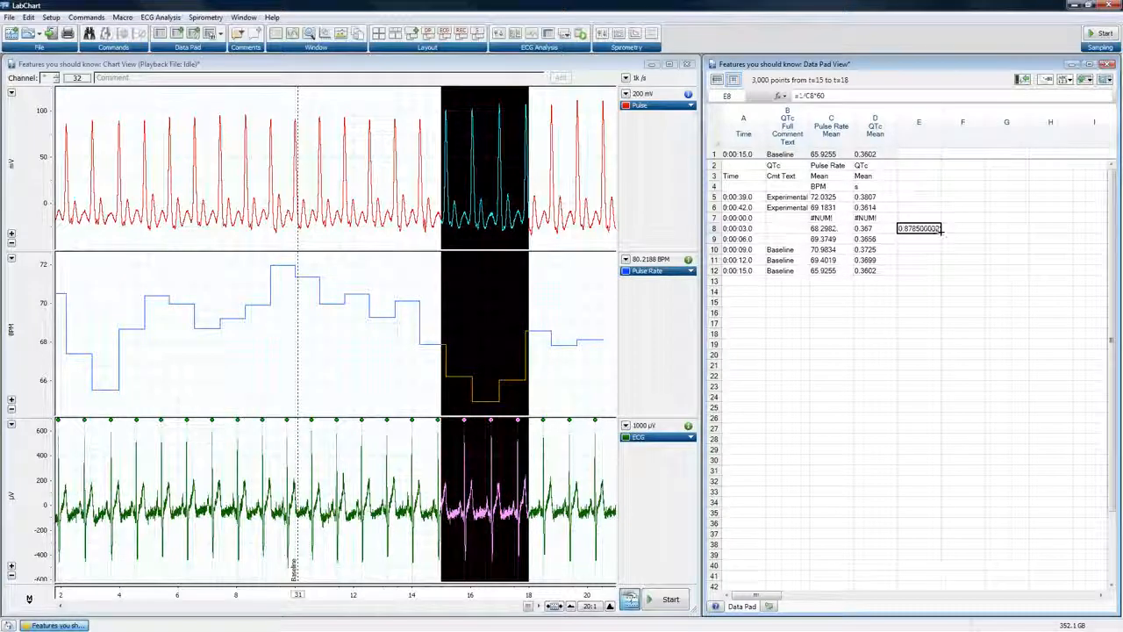
{"action": "left_click_drag", "start_coordinate": [941, 230], "coordinate": [936, 274]}
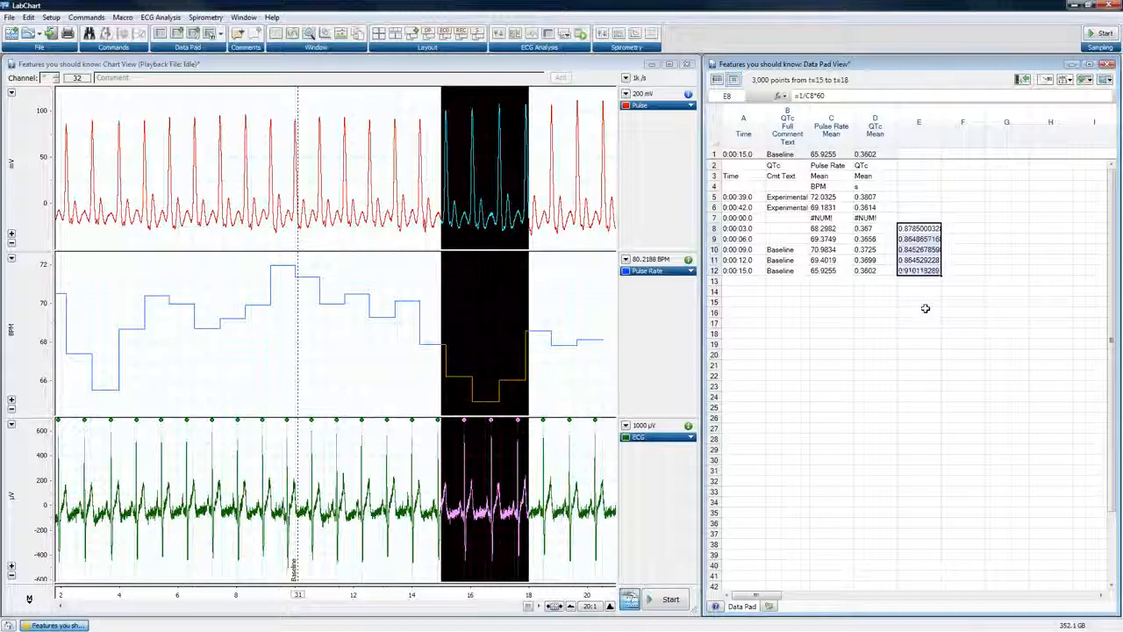
Enter the formula =1/C1*60 in cell E1 of the Data Pad's live first row
{"action": "left_click", "coordinate": [907, 154]}
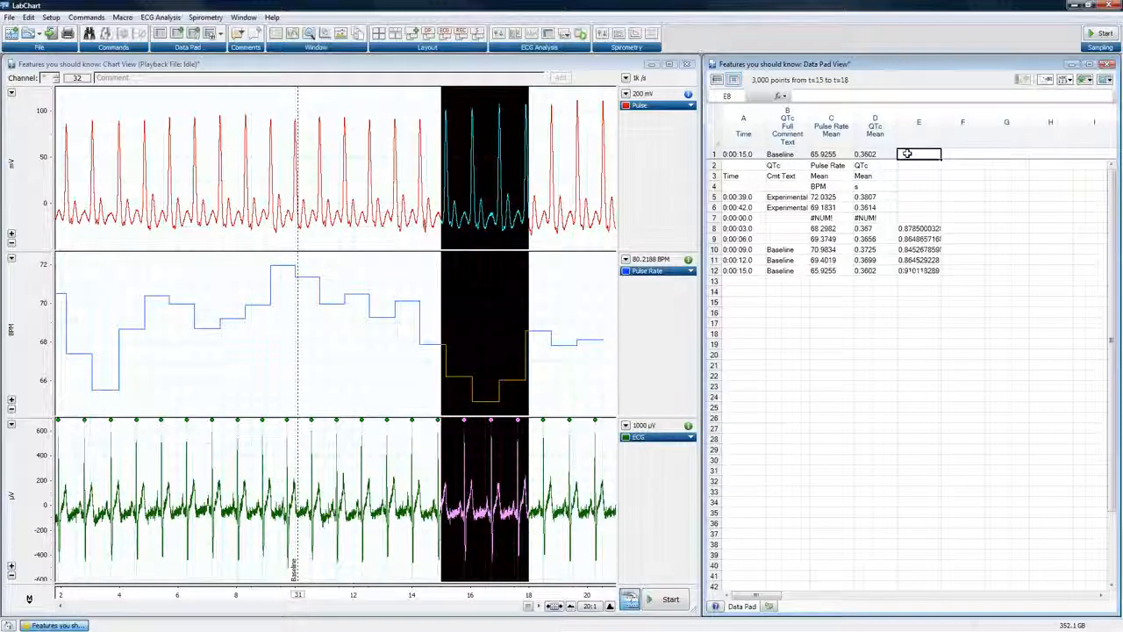
{"action": "type", "text": "="}
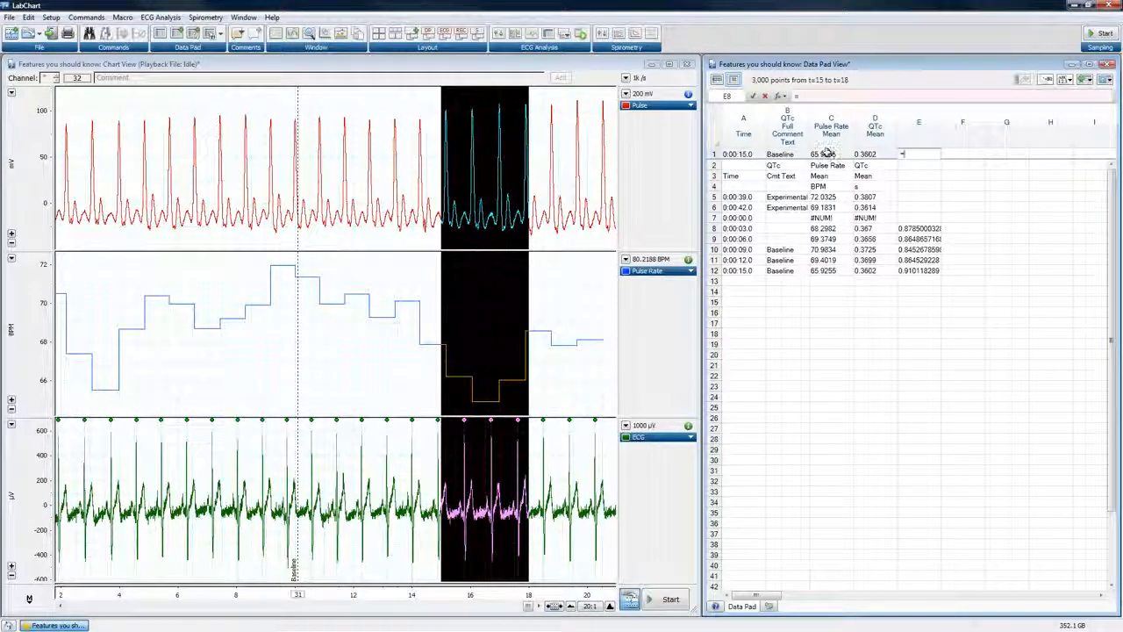
{"action": "left_click", "coordinate": [826, 153]}
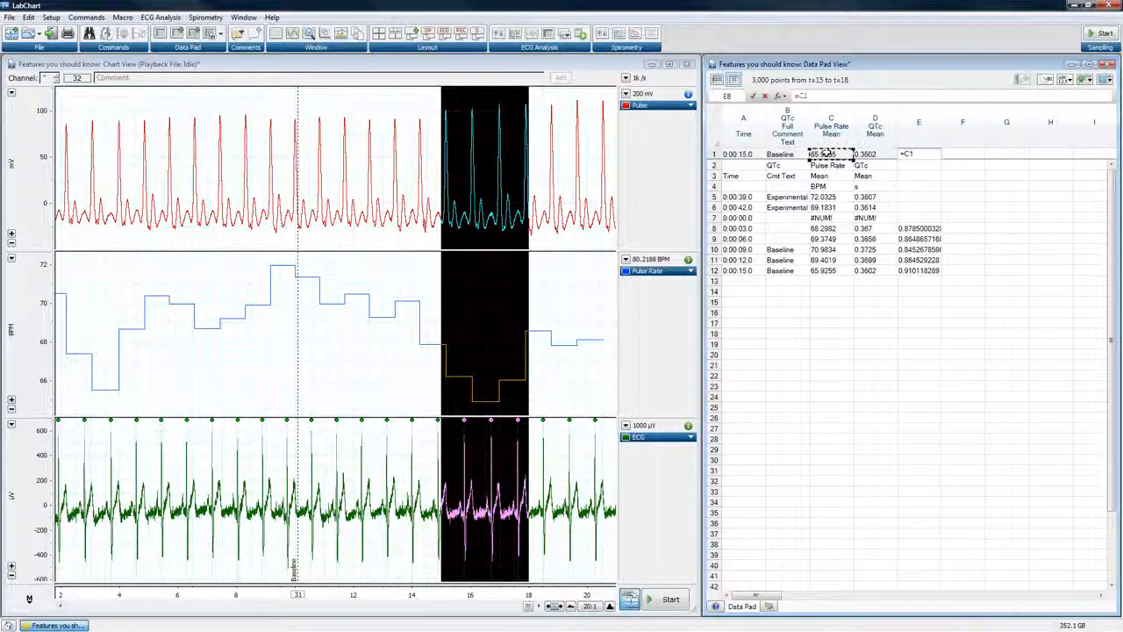
{"action": "type", "text": "1/"}
{"action": "left_click", "coordinate": [826, 154]}
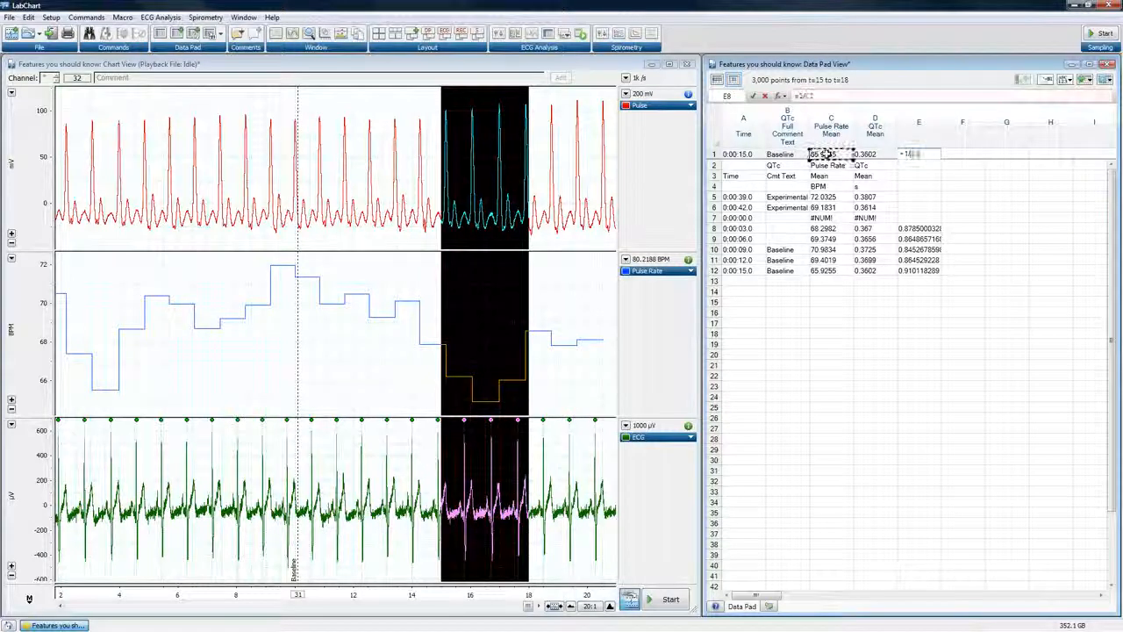
{"action": "type", "text": "*60"}
{"action": "key", "text": "Return"}
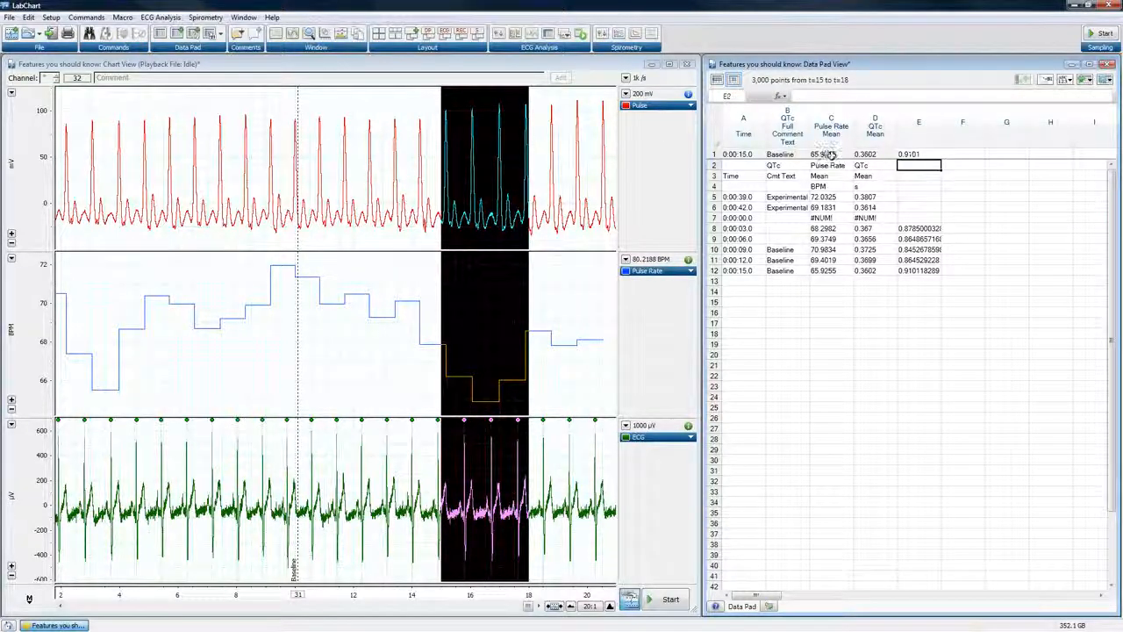
Recalculate all Data Pad rows so the column E formula applies to every recorded row
{"action": "left_click", "coordinate": [917, 154]}
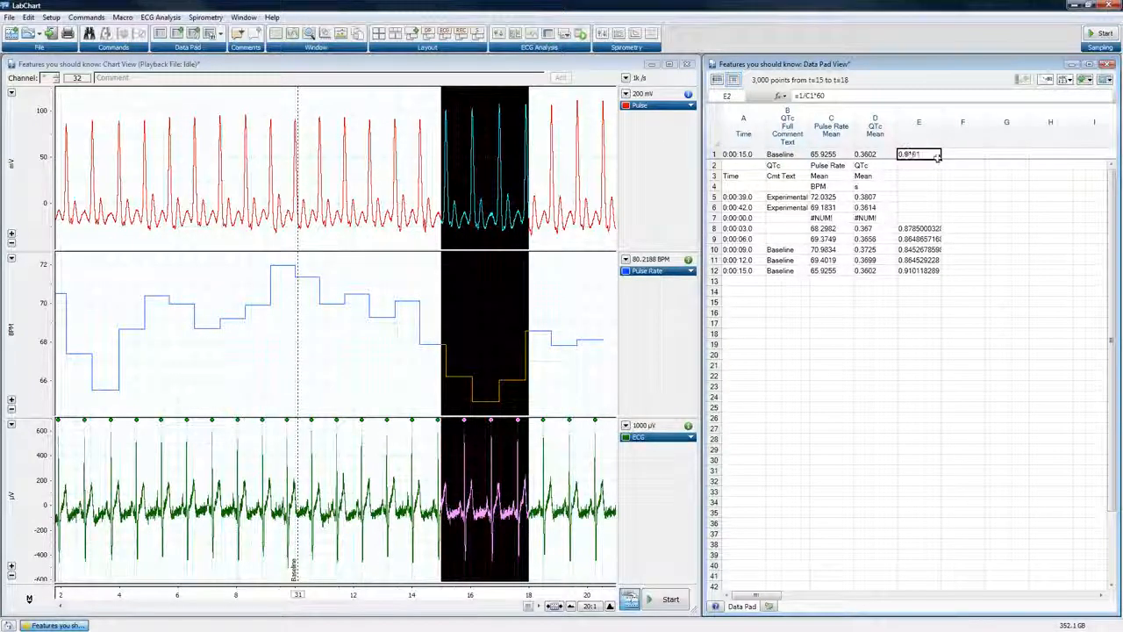
{"action": "left_click", "coordinate": [1105, 80]}
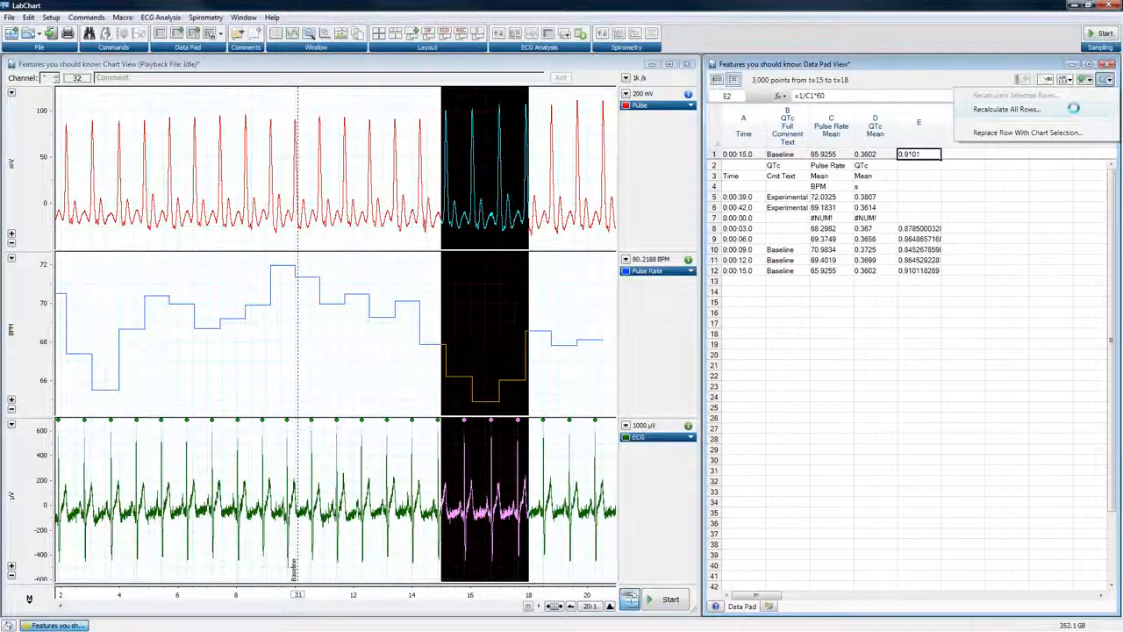
{"action": "left_click", "coordinate": [1075, 110]}
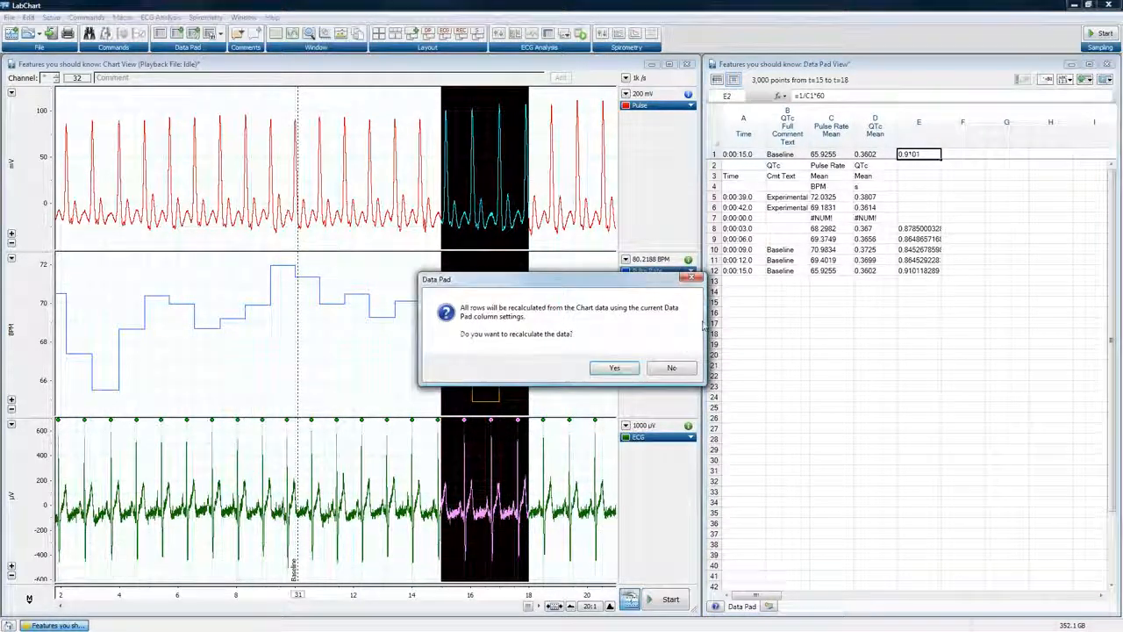
{"action": "left_click", "coordinate": [615, 368]}
{"action": "left_click", "coordinate": [1108, 81]}
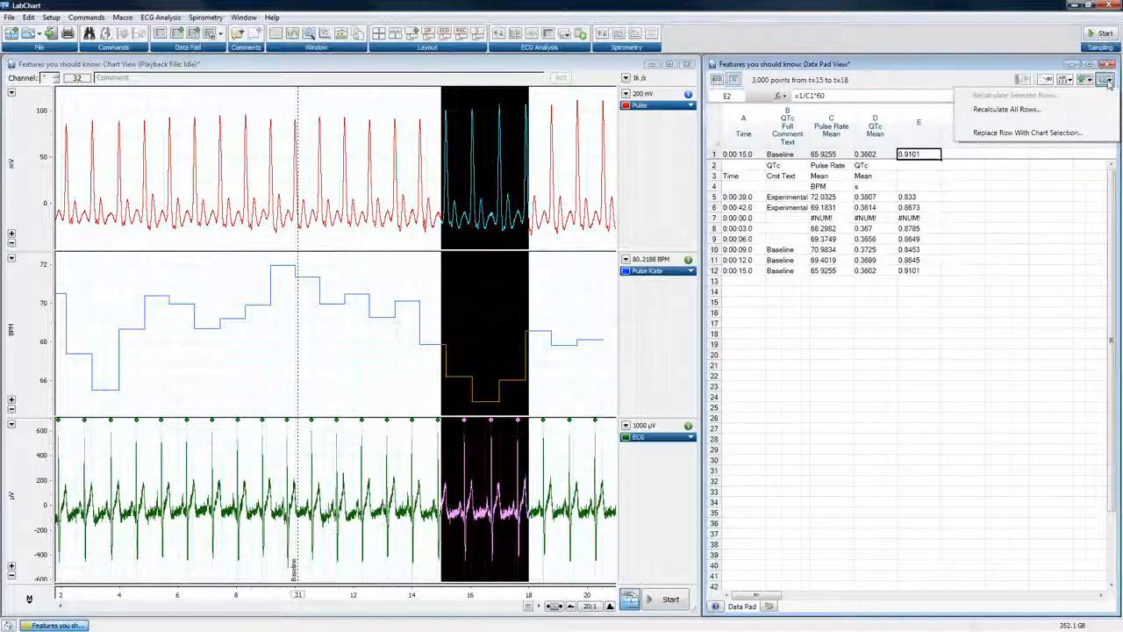
{"action": "left_click", "coordinate": [1050, 110]}
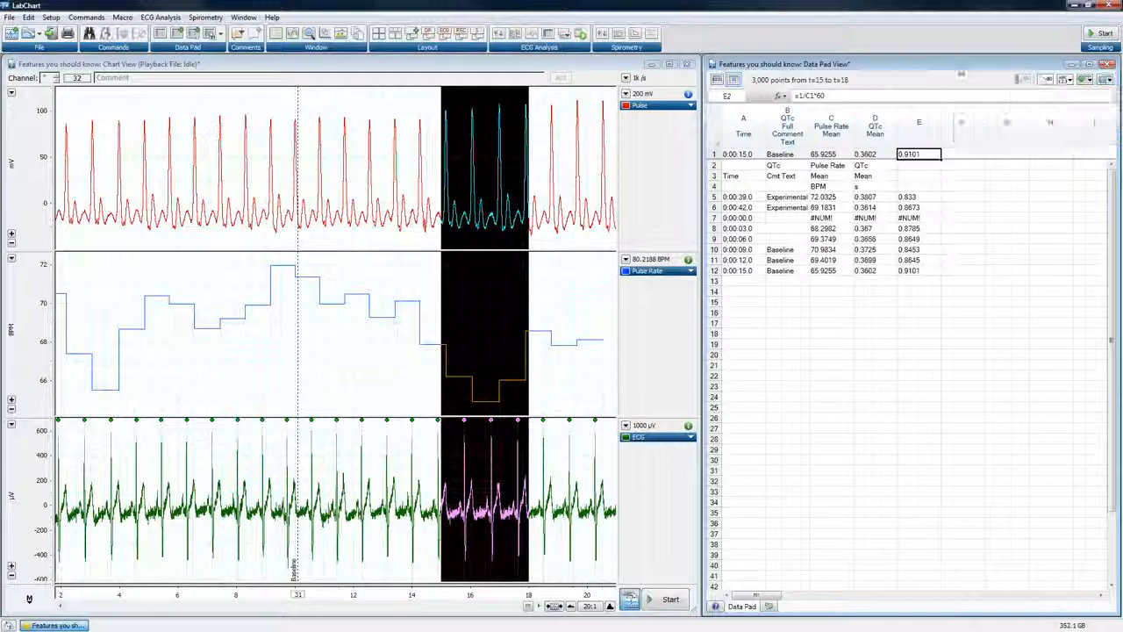
Sample another stretch of playback data to add rows with the column E calculation, and stop sampling
{"action": "left_click", "coordinate": [671, 599]}
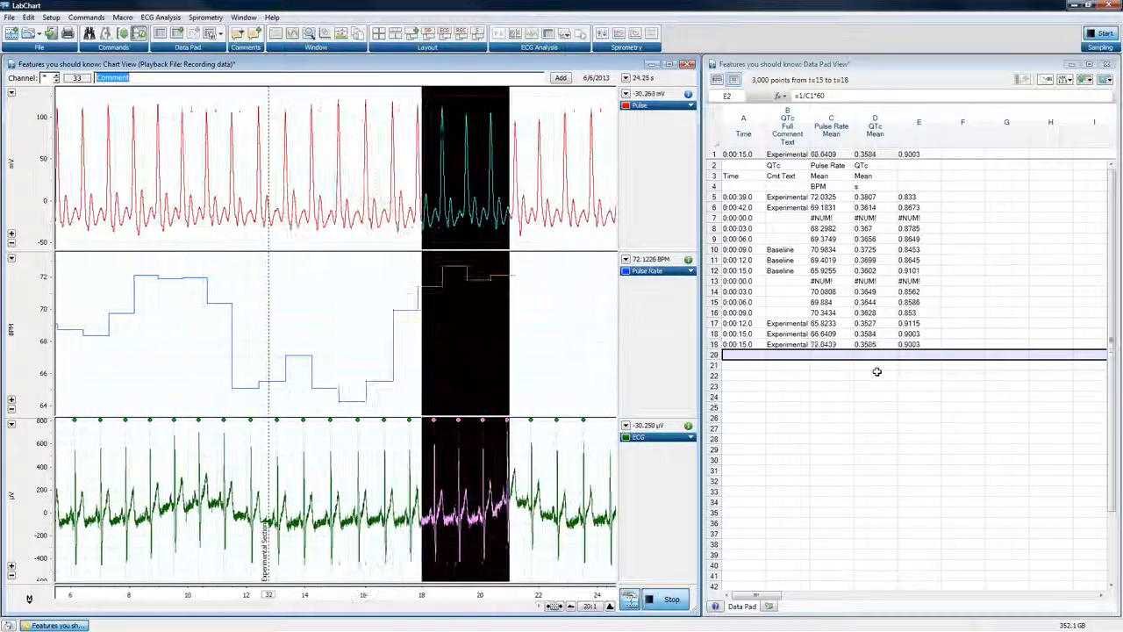
{"action": "left_click", "coordinate": [1097, 37]}
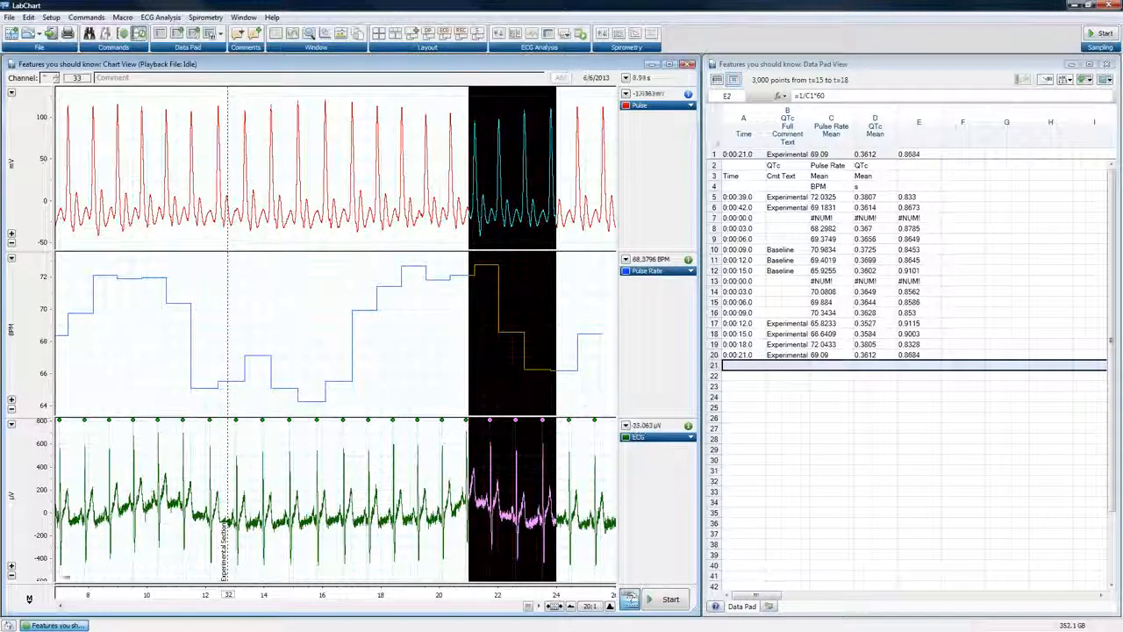
Close the recording and create a new document by cloning the settings of the recent file Features you should know
{"action": "left_click", "coordinate": [82, 625]}
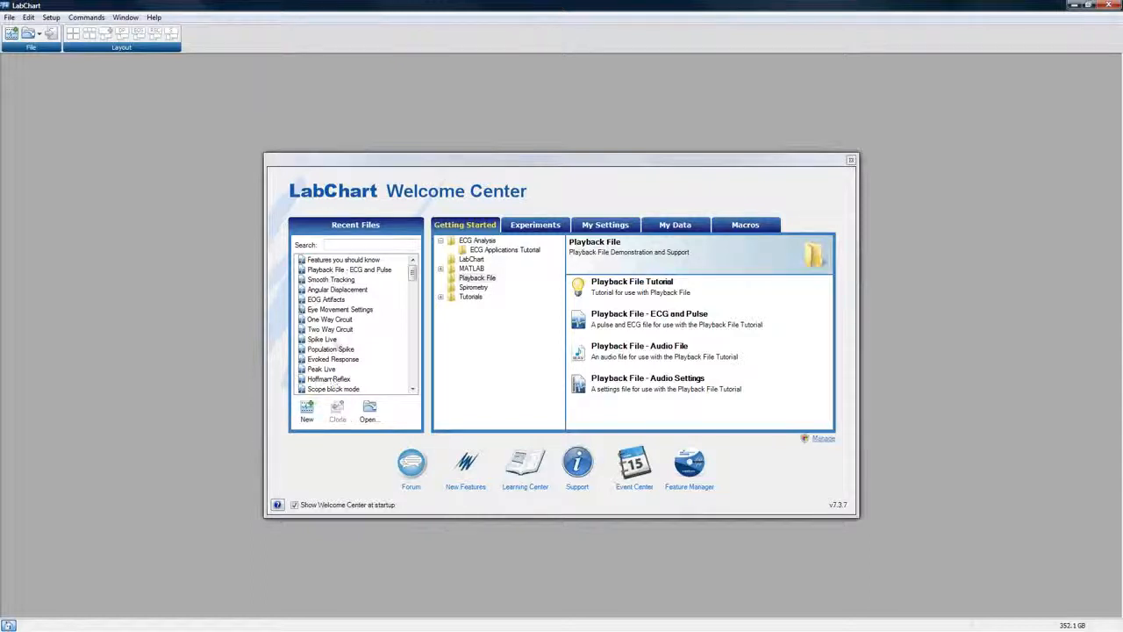
{"action": "left_click", "coordinate": [341, 260]}
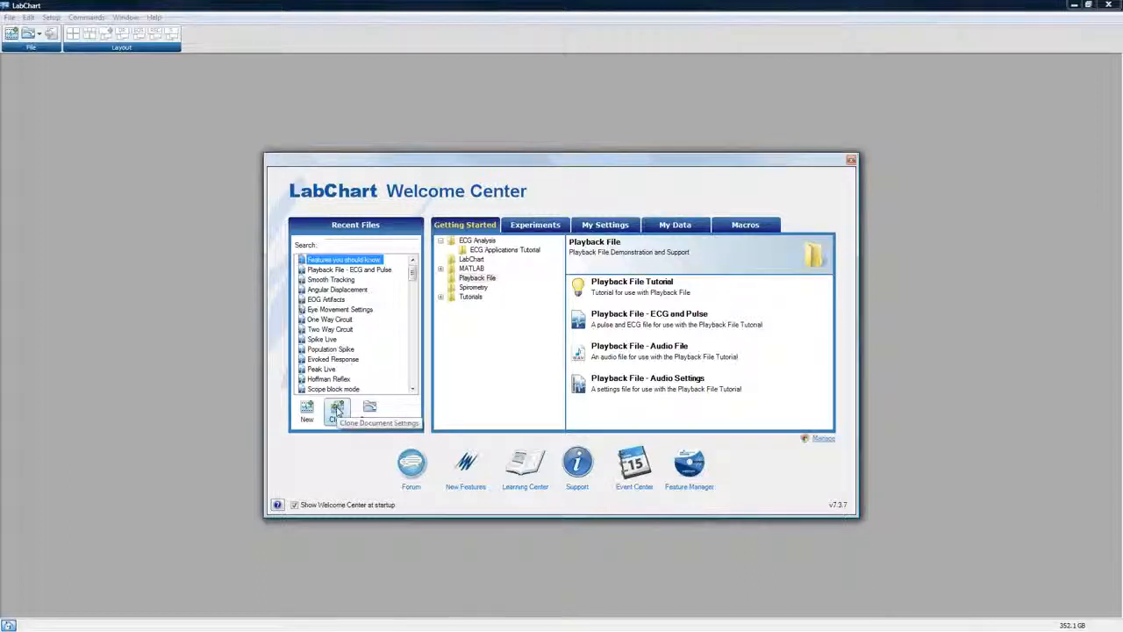
{"action": "left_click", "coordinate": [337, 409]}
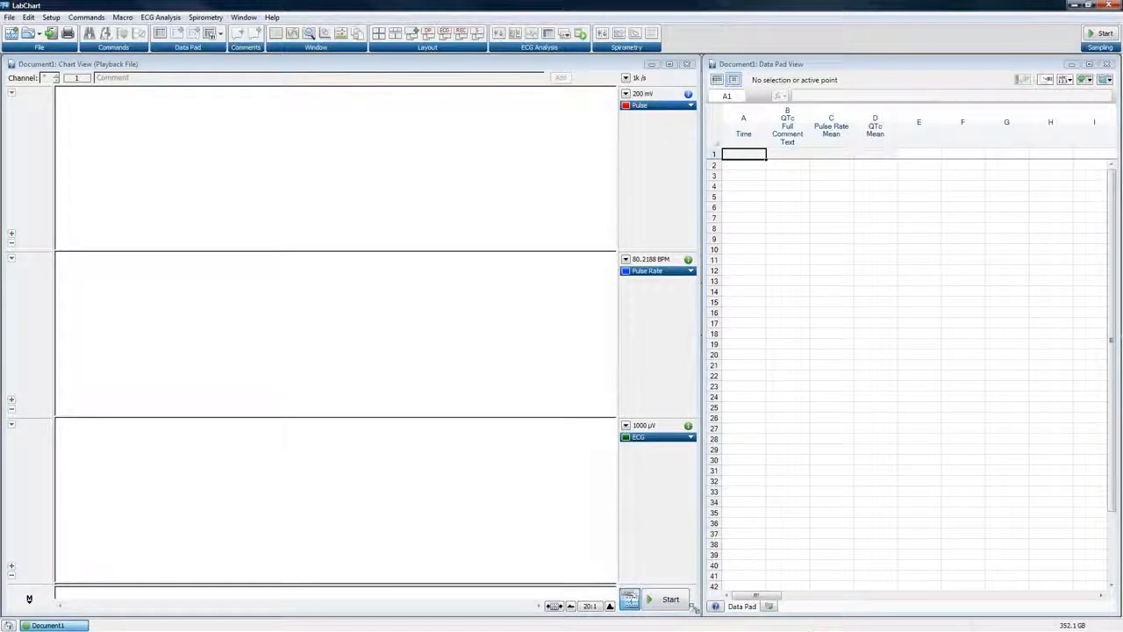
Start sampling in the cloned document and apply the saved layout that shows only a full-width Chart View
{"action": "left_click", "coordinate": [682, 602]}
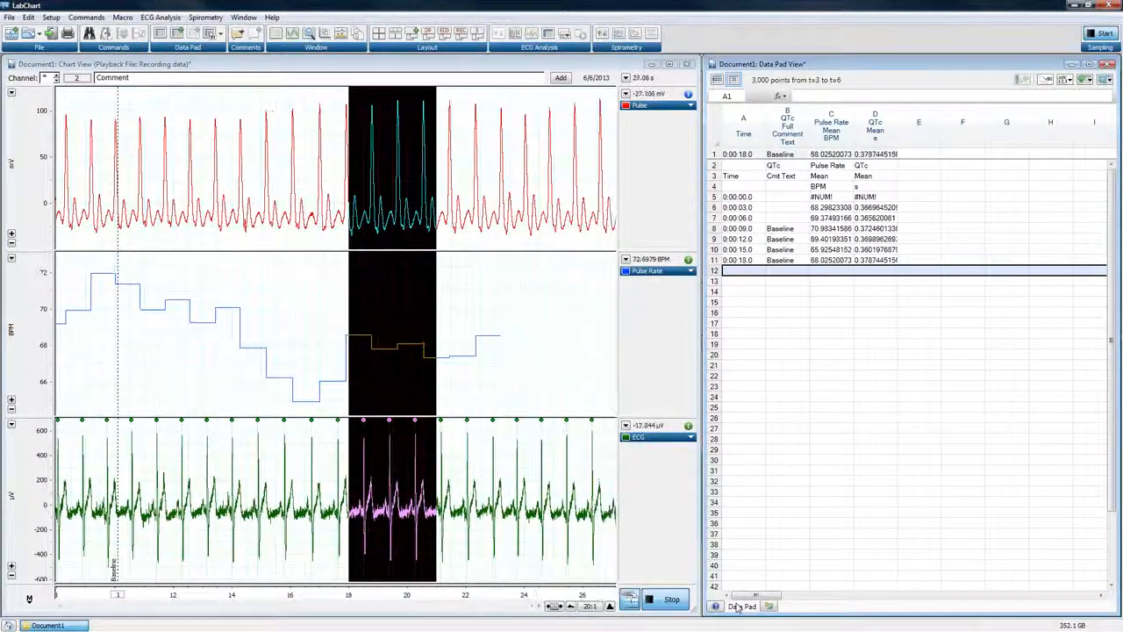
{"action": "left_click", "coordinate": [477, 34]}
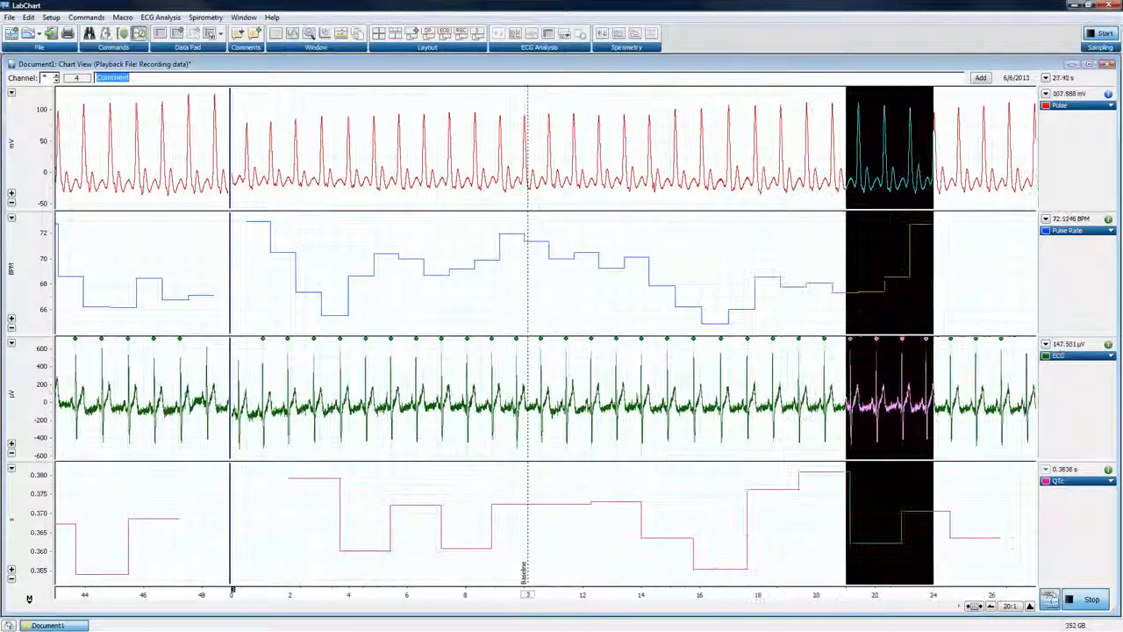
Swap the playback inputs of two channels so the first channel takes Input 3 and the third channel takes Input 1
{"action": "left_click", "coordinate": [85, 15]}
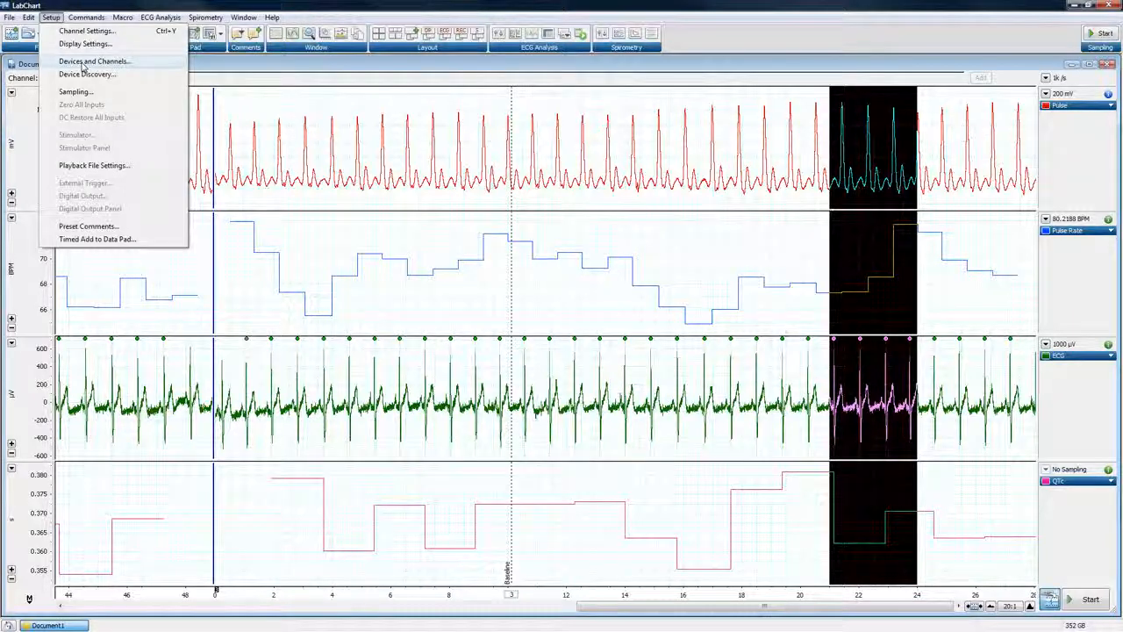
{"action": "left_click", "coordinate": [84, 61]}
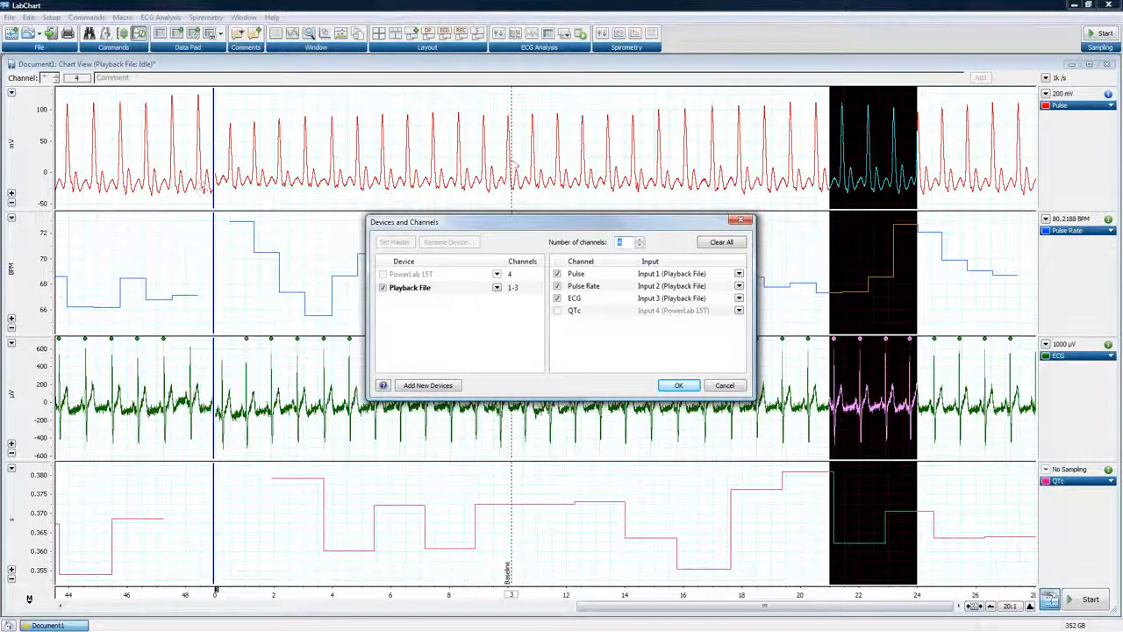
{"action": "left_click", "coordinate": [739, 275]}
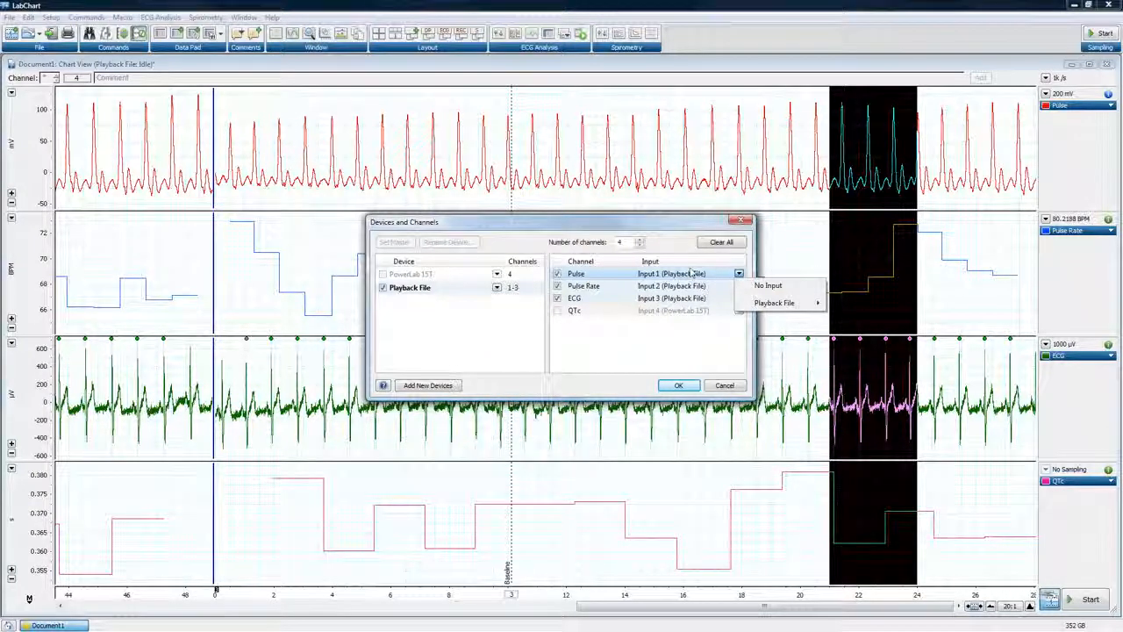
{"action": "mouse_move", "coordinate": [777, 306]}
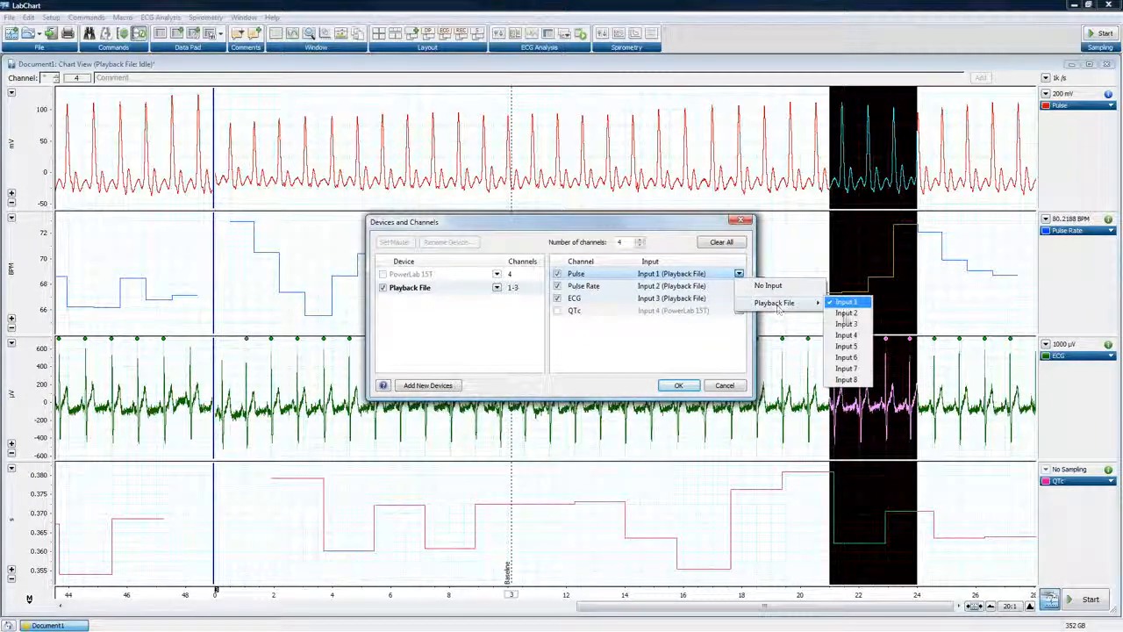
{"action": "left_click", "coordinate": [847, 325]}
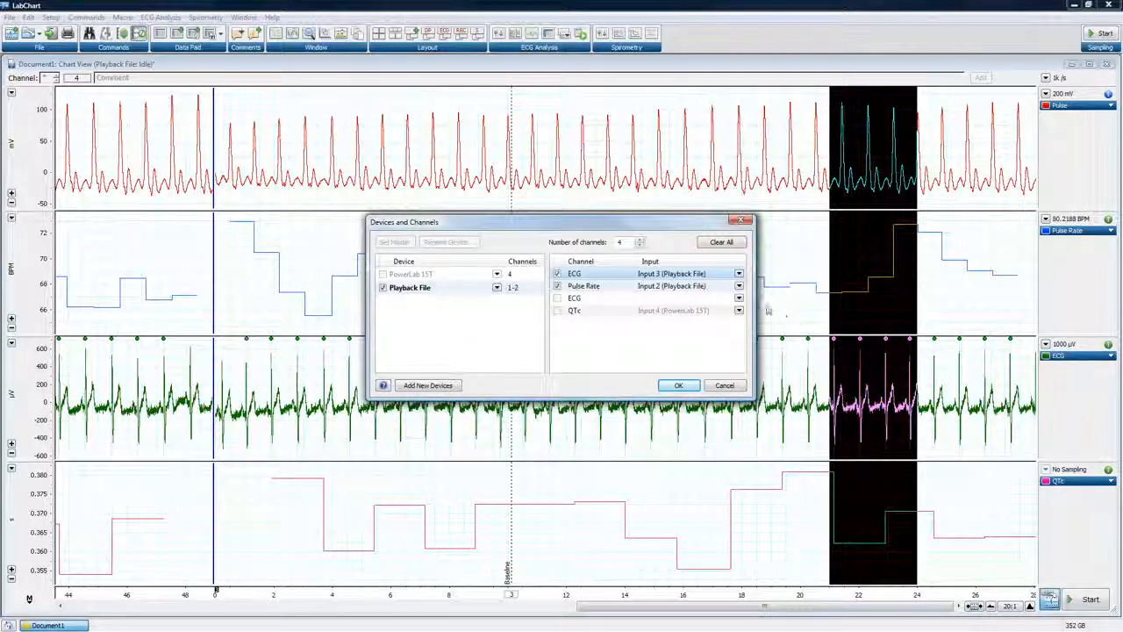
{"action": "left_click", "coordinate": [739, 299]}
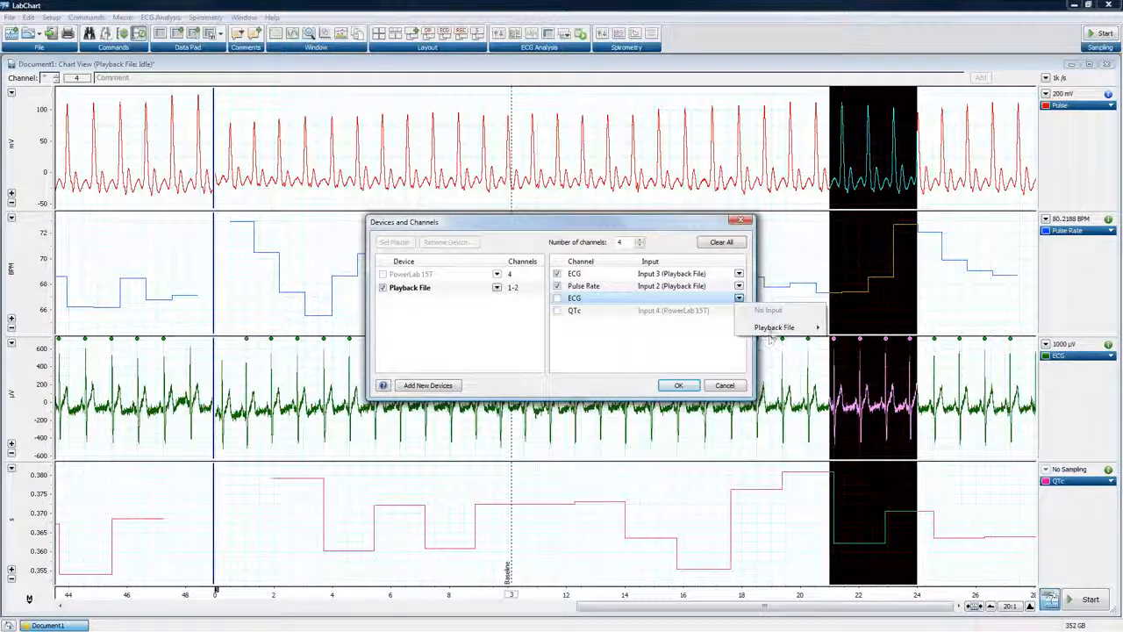
{"action": "mouse_move", "coordinate": [801, 328]}
{"action": "left_click", "coordinate": [844, 327]}
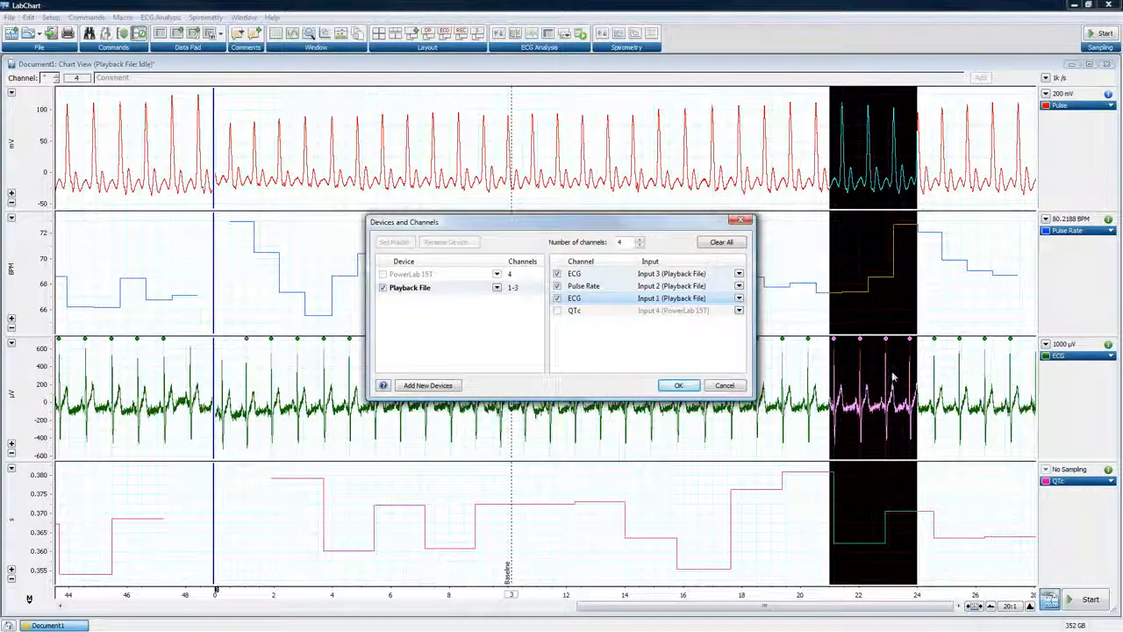
{"action": "left_click", "coordinate": [691, 387]}
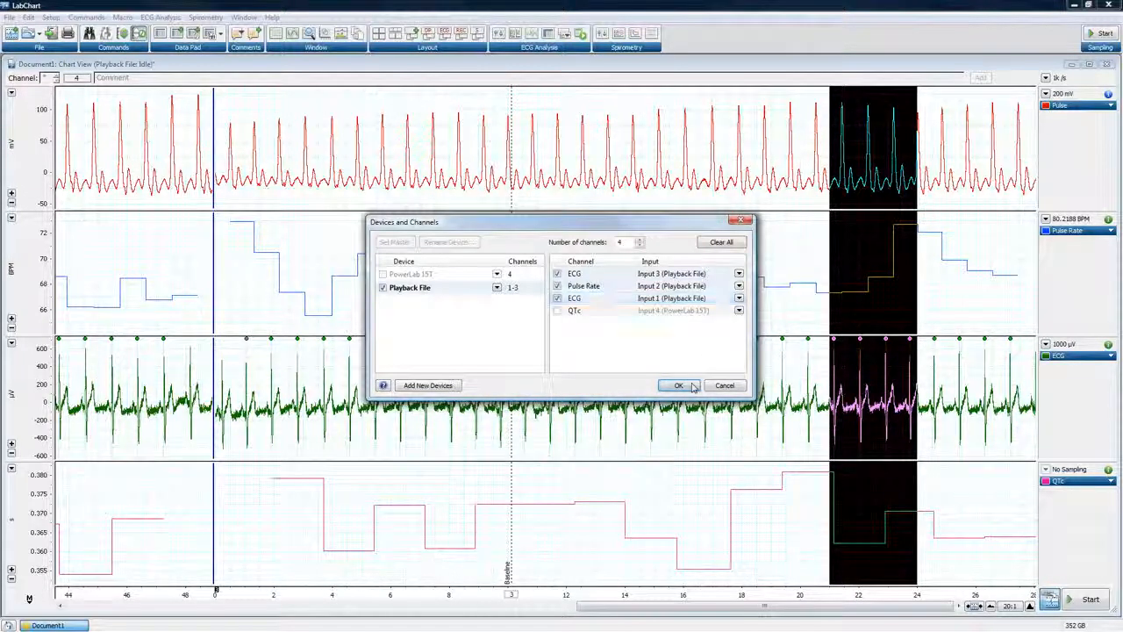
Sample a new block of playback data with the swapped inputs, and stop sampling
{"action": "left_click", "coordinate": [1088, 602]}
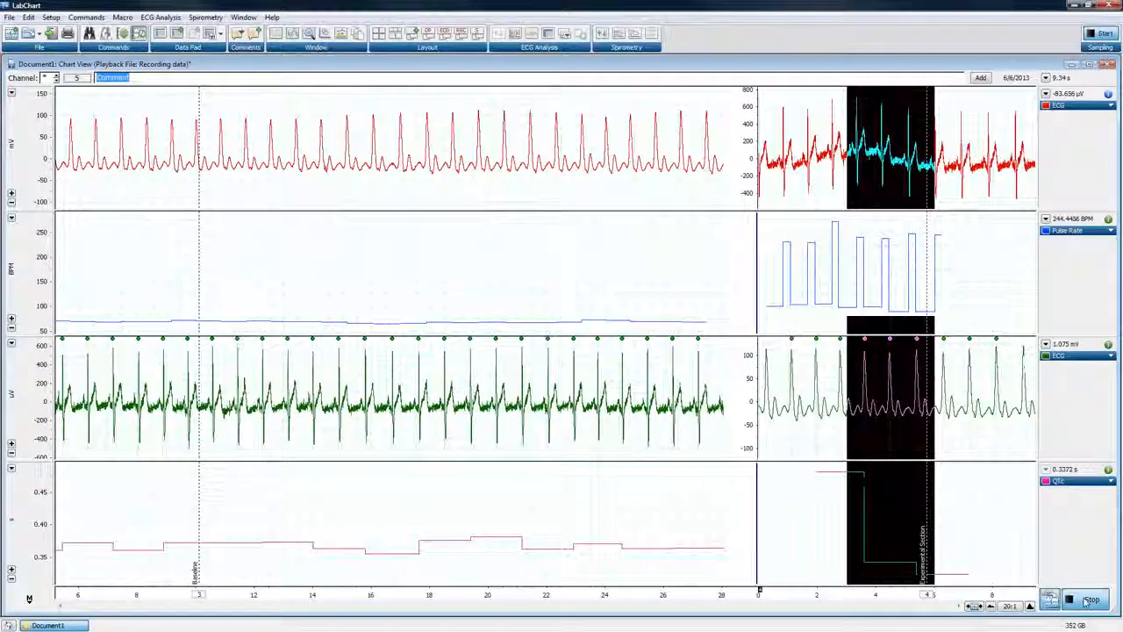
{"action": "left_click", "coordinate": [1089, 601]}
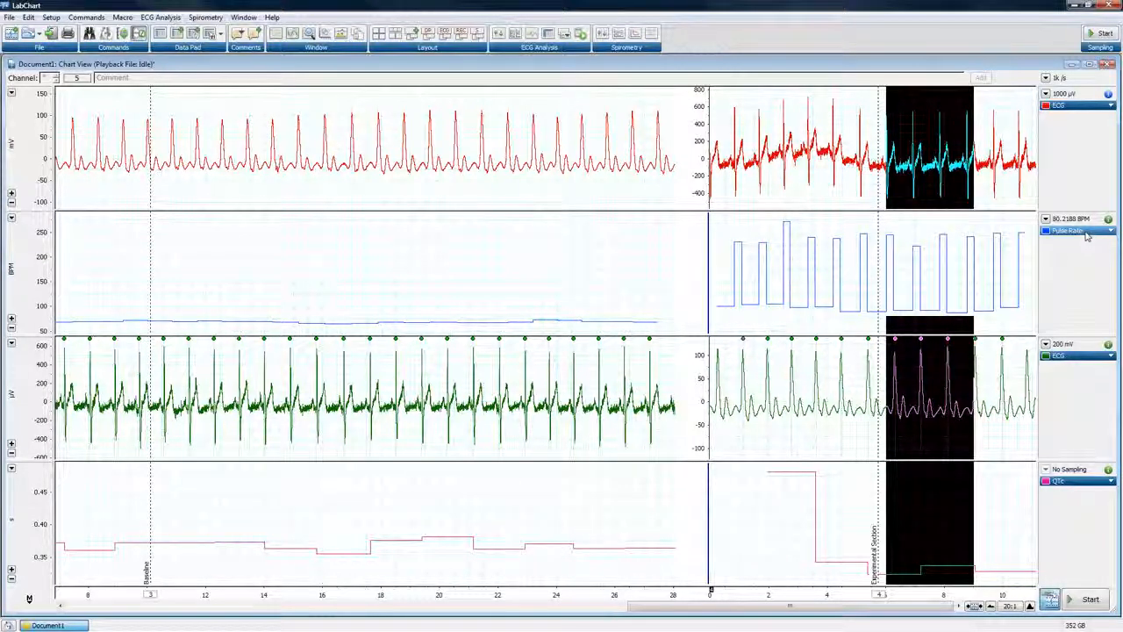
Change the source of the Pulse Rate channel's Cyclic Measurements calculation to Ch3: ECG (Smoothing)
{"action": "left_click", "coordinate": [1086, 234]}
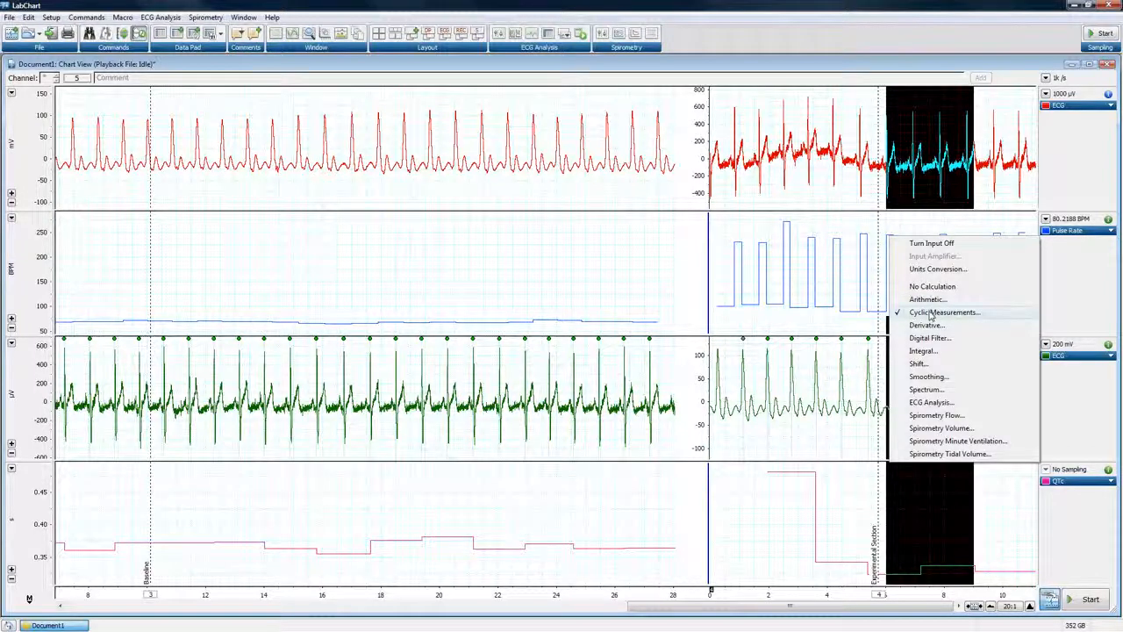
{"action": "left_click", "coordinate": [931, 313]}
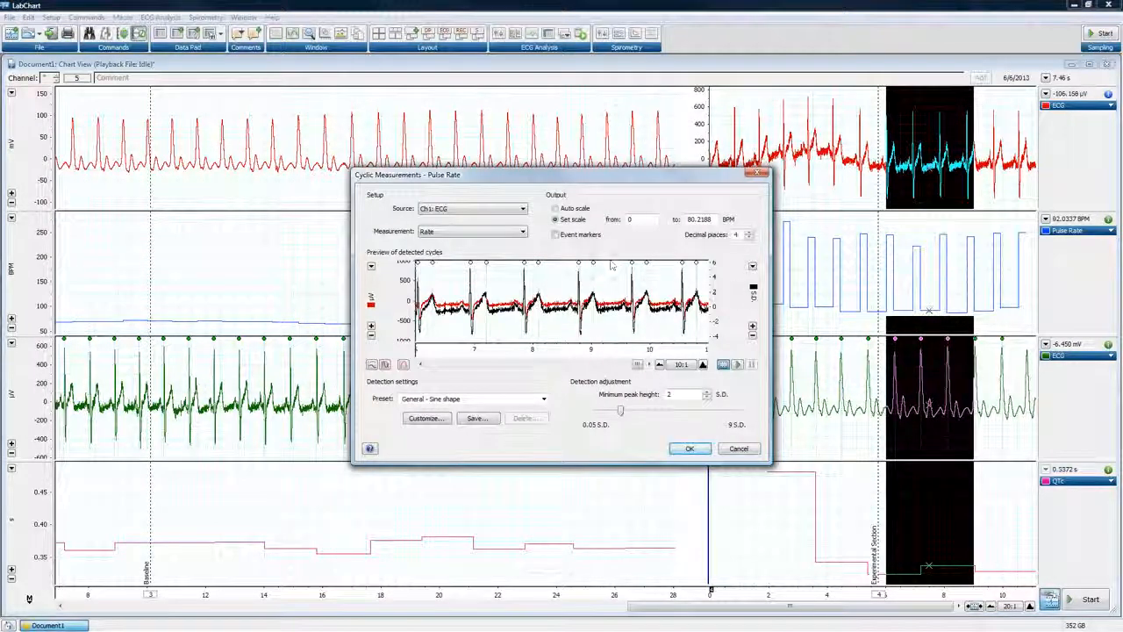
{"action": "left_click", "coordinate": [520, 209]}
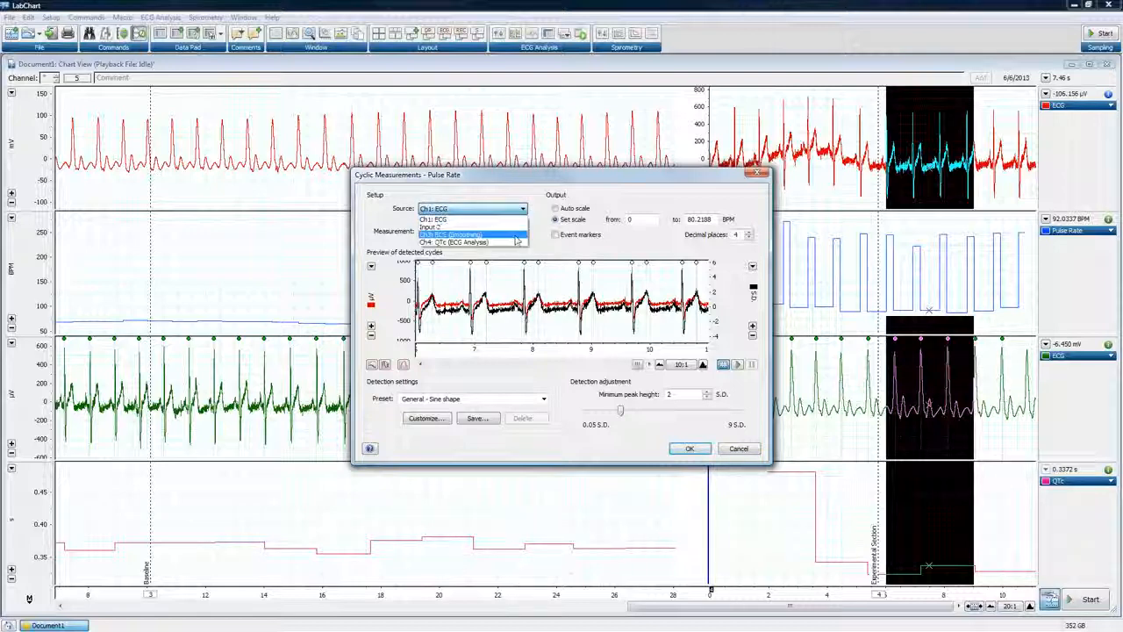
{"action": "left_click", "coordinate": [516, 236]}
{"action": "left_click", "coordinate": [690, 449]}
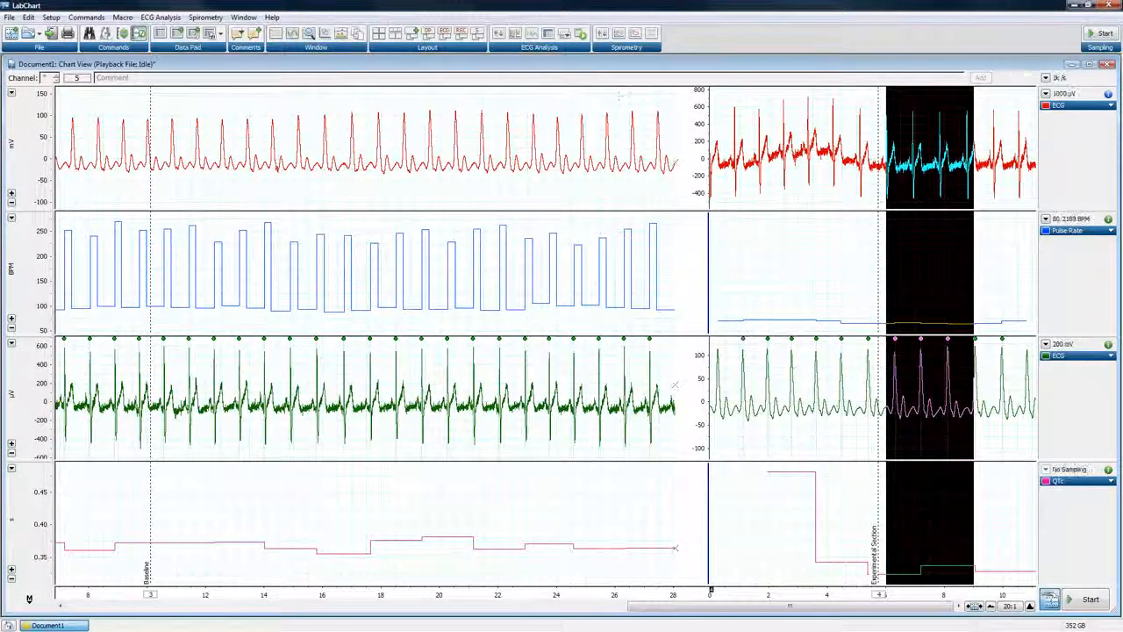
Set the ECG Analysis data source to the first ECG channel
{"action": "left_click", "coordinate": [161, 16]}
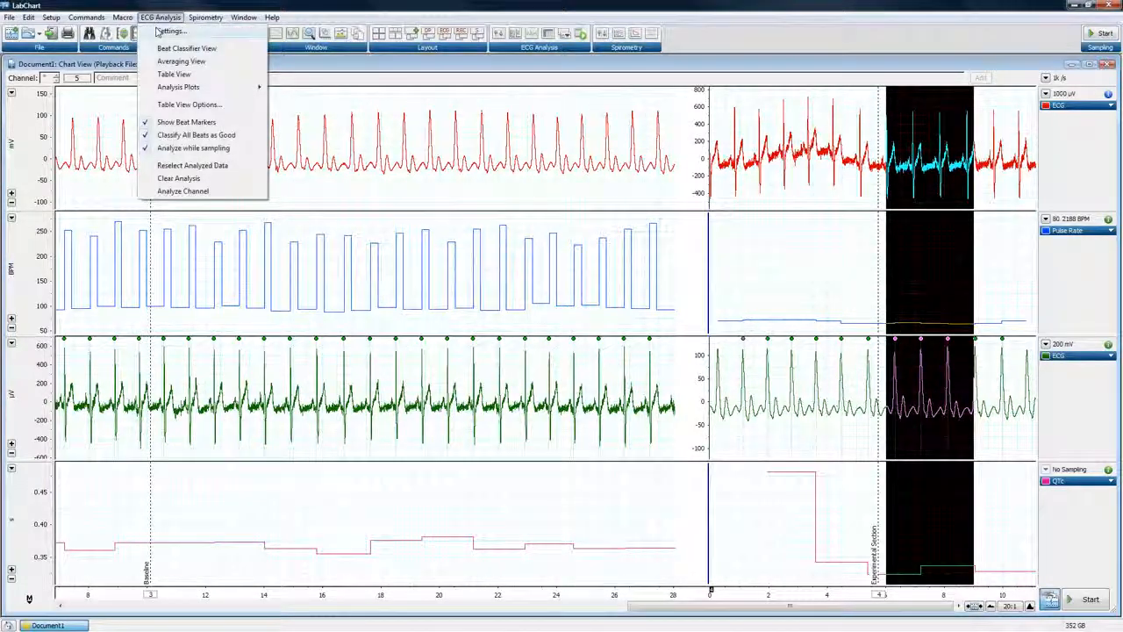
{"action": "left_click", "coordinate": [168, 31]}
{"action": "left_click", "coordinate": [458, 231]}
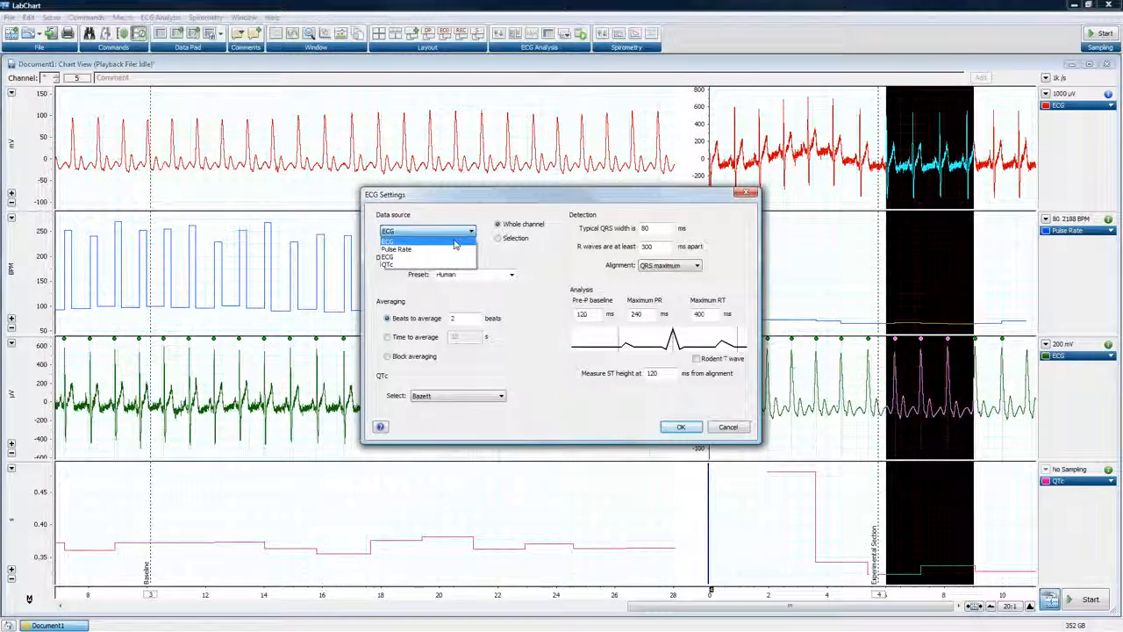
{"action": "left_click", "coordinate": [455, 242]}
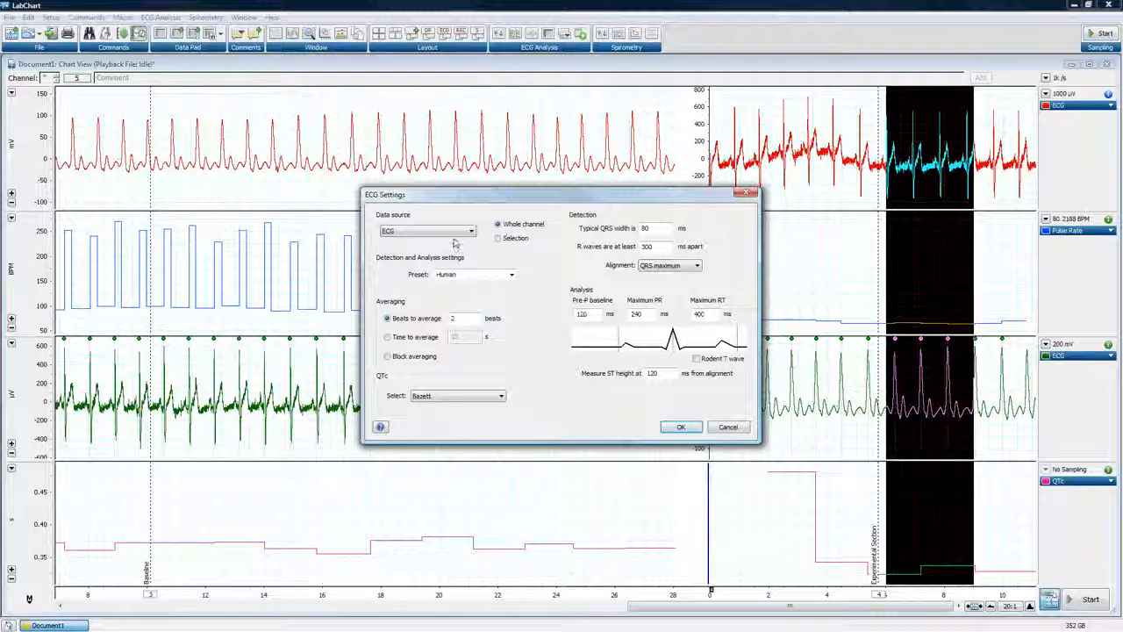
{"action": "left_click", "coordinate": [676, 428]}
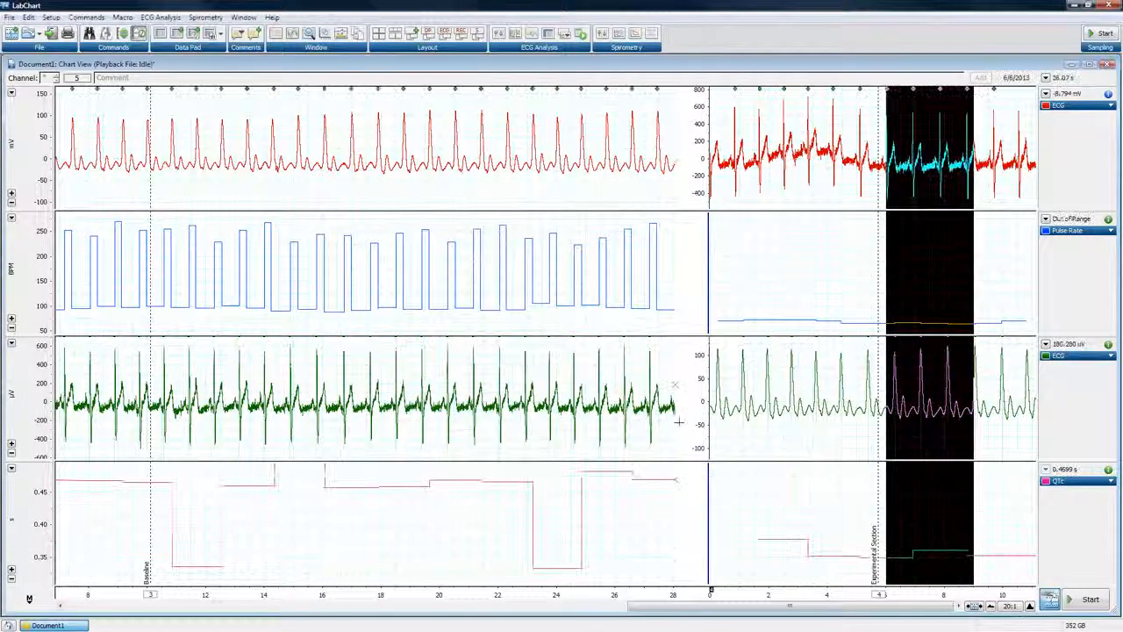
Rename the third channel from ECG to Pulse
{"action": "right_click", "coordinate": [1081, 358]}
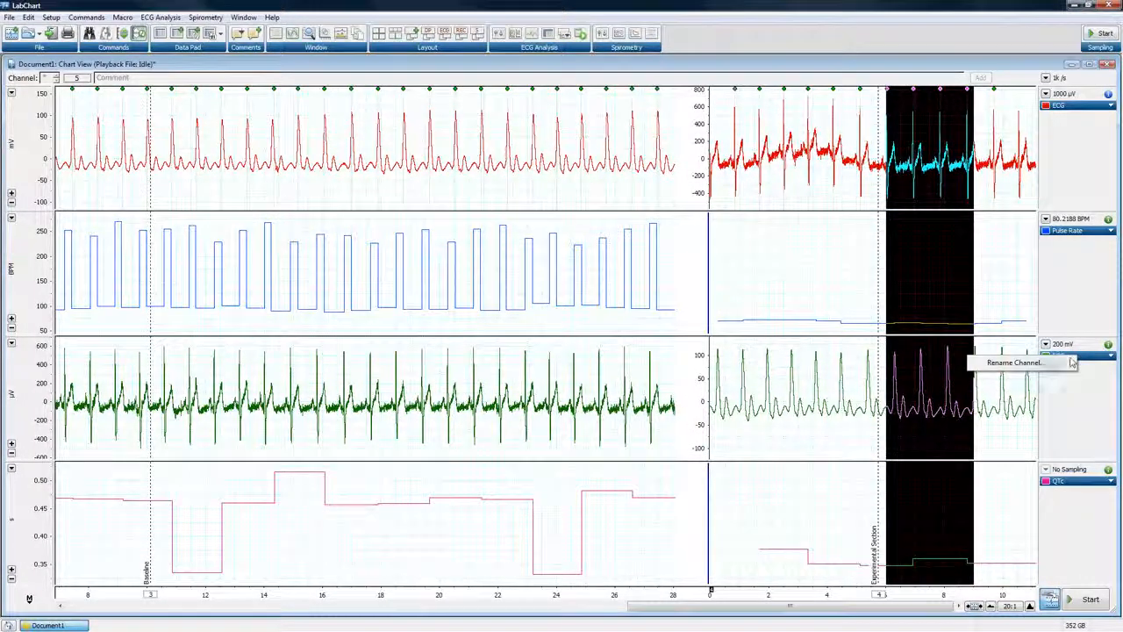
{"action": "left_click", "coordinate": [1036, 363]}
{"action": "type", "text": "Pulse"}
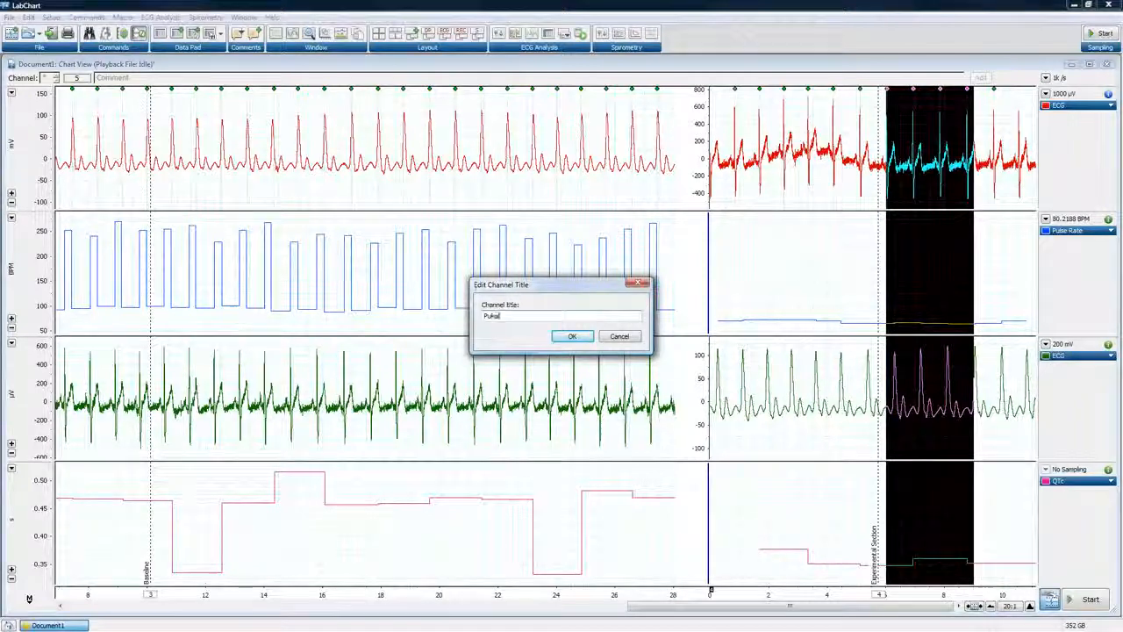
{"action": "left_click", "coordinate": [571, 337]}
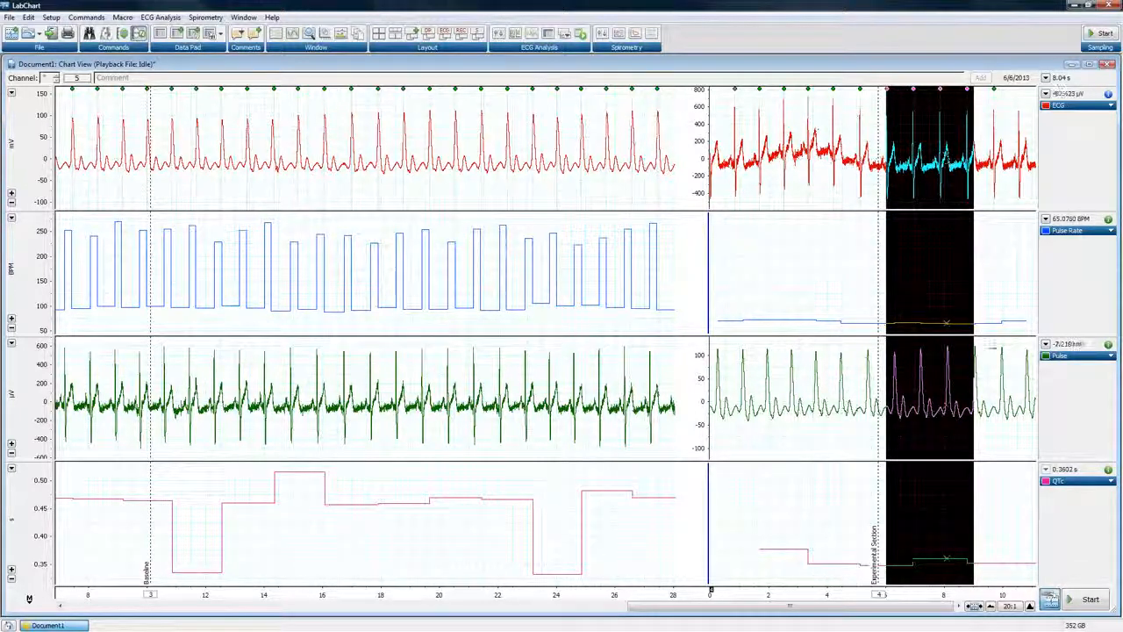
Apply Smoothing to the ECG channel using a median filter with a window width of 5 samples
{"action": "left_click", "coordinate": [1031, 606]}
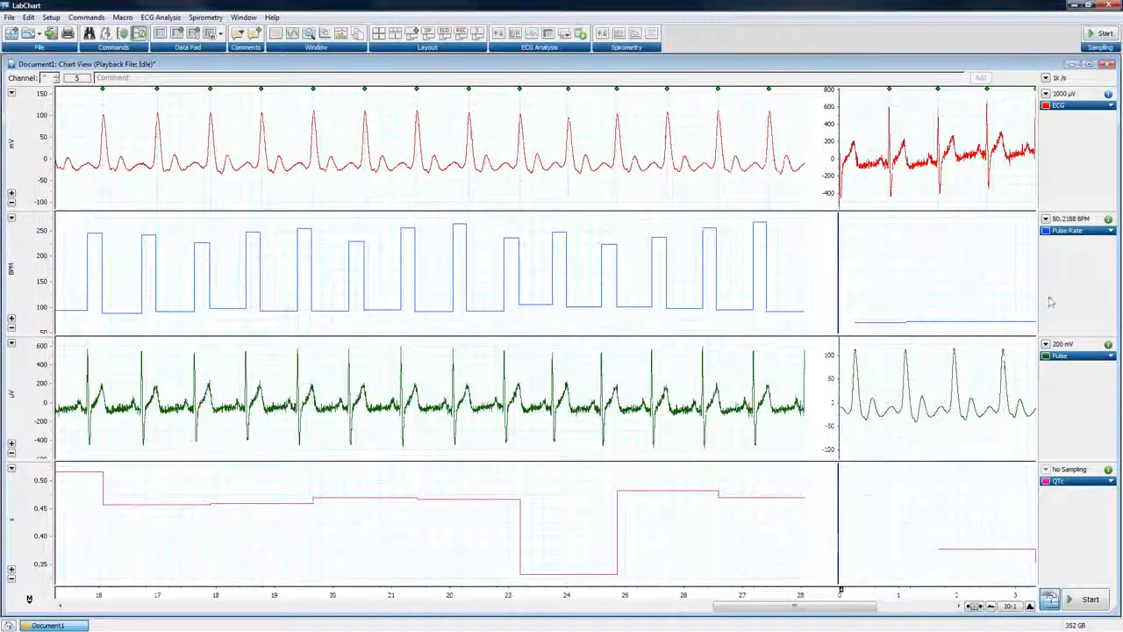
{"action": "left_click_drag", "start_coordinate": [867, 607], "coordinate": [944, 606]}
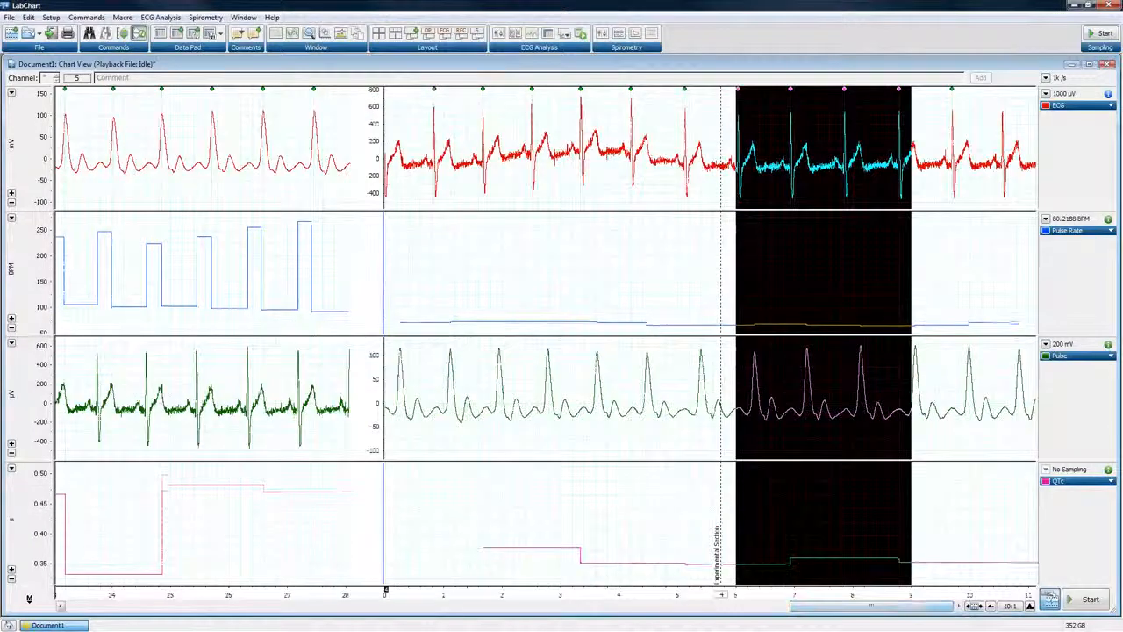
{"action": "left_click", "coordinate": [1075, 105]}
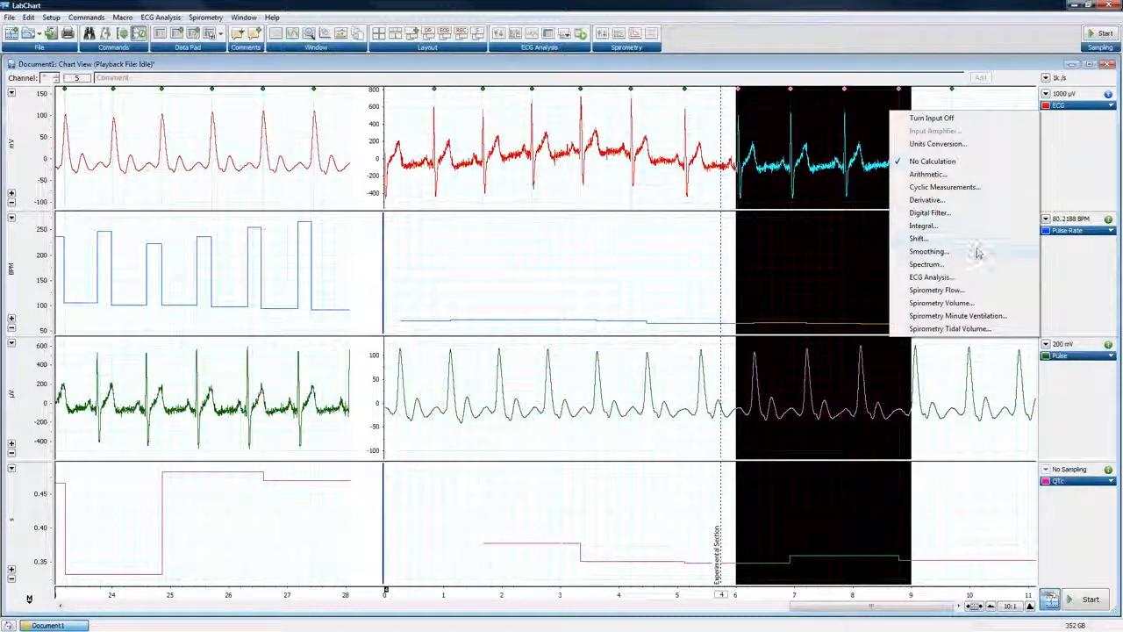
{"action": "left_click", "coordinate": [929, 252]}
{"action": "left_click", "coordinate": [910, 243]}
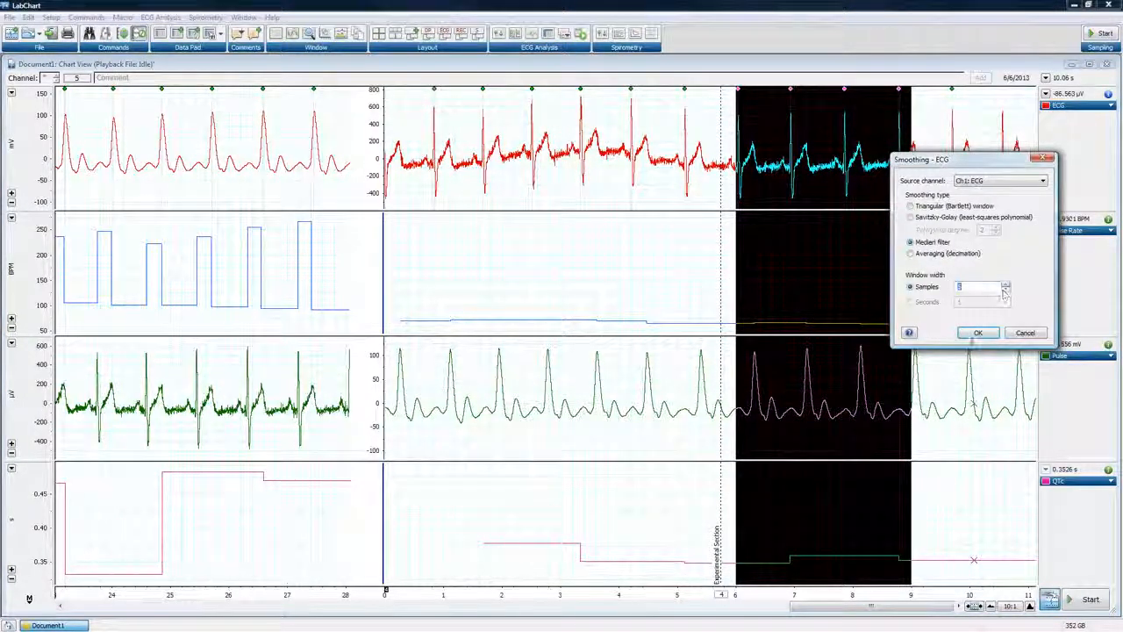
{"action": "left_click", "coordinate": [978, 332]}
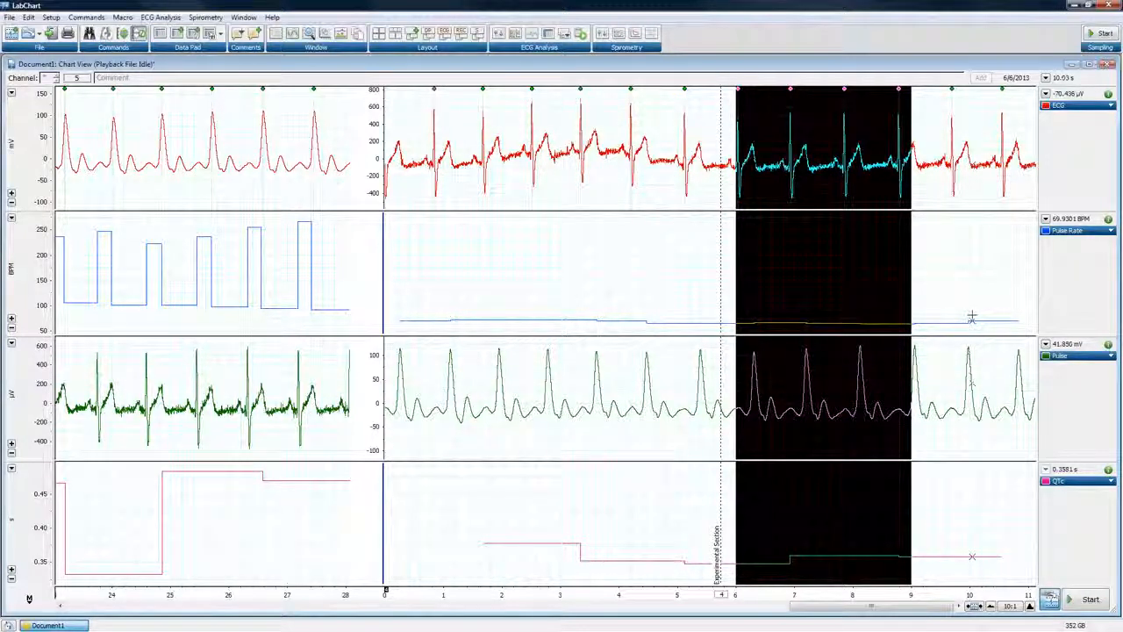
{"action": "left_click", "coordinate": [1070, 107]}
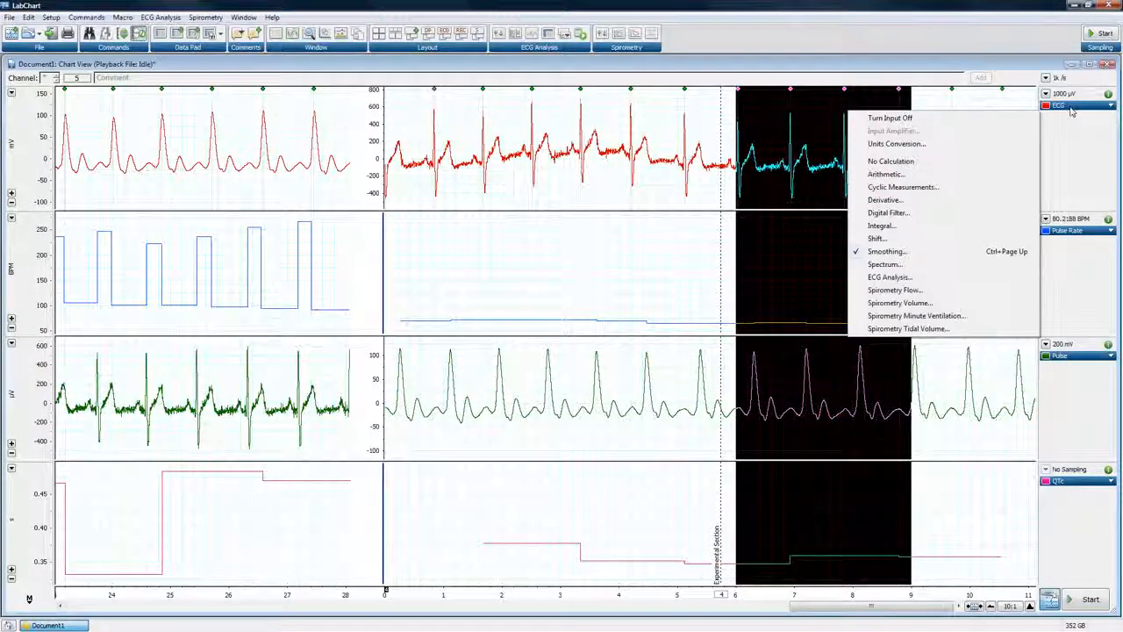
{"action": "left_click", "coordinate": [1071, 110]}
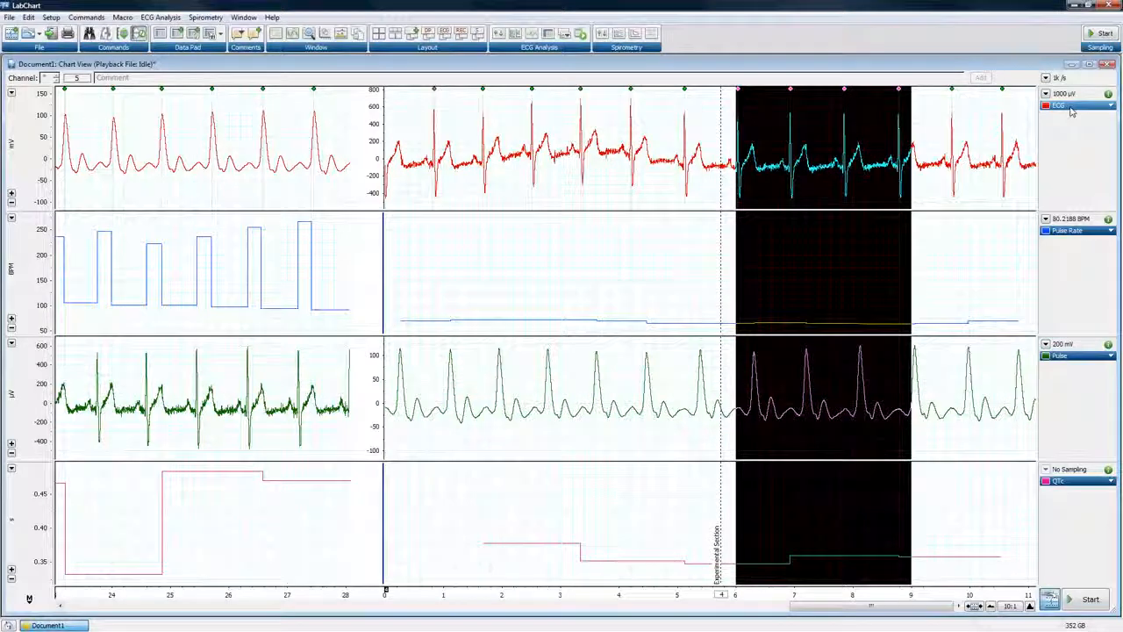
{"action": "double_click", "coordinate": [980, 155]}
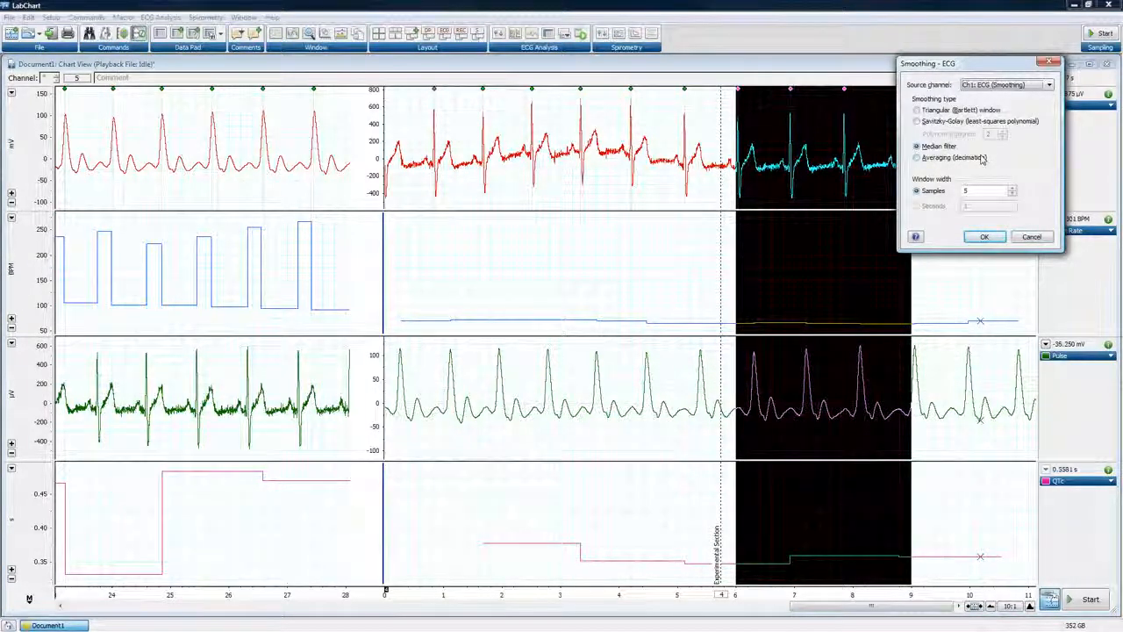
{"action": "left_click", "coordinate": [1050, 61]}
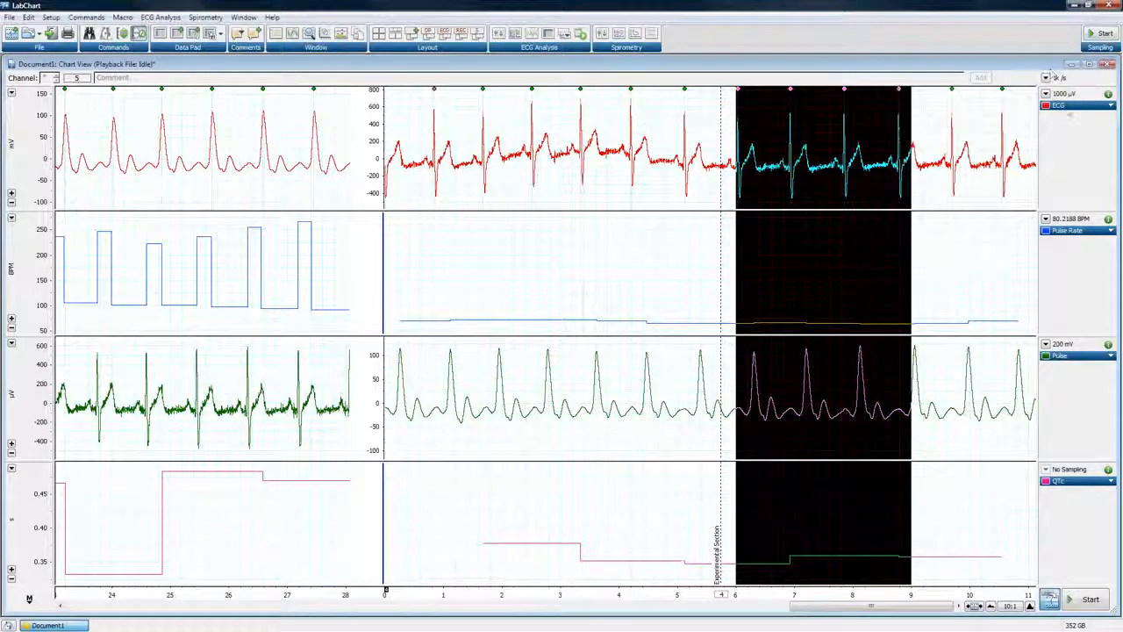
Try a 3-sample median filter window for the ECG channel's smoothing, and set the window width to 11 samples
{"action": "left_click", "coordinate": [1069, 106]}
{"action": "left_click", "coordinate": [939, 253]}
{"action": "left_click", "coordinate": [875, 246]}
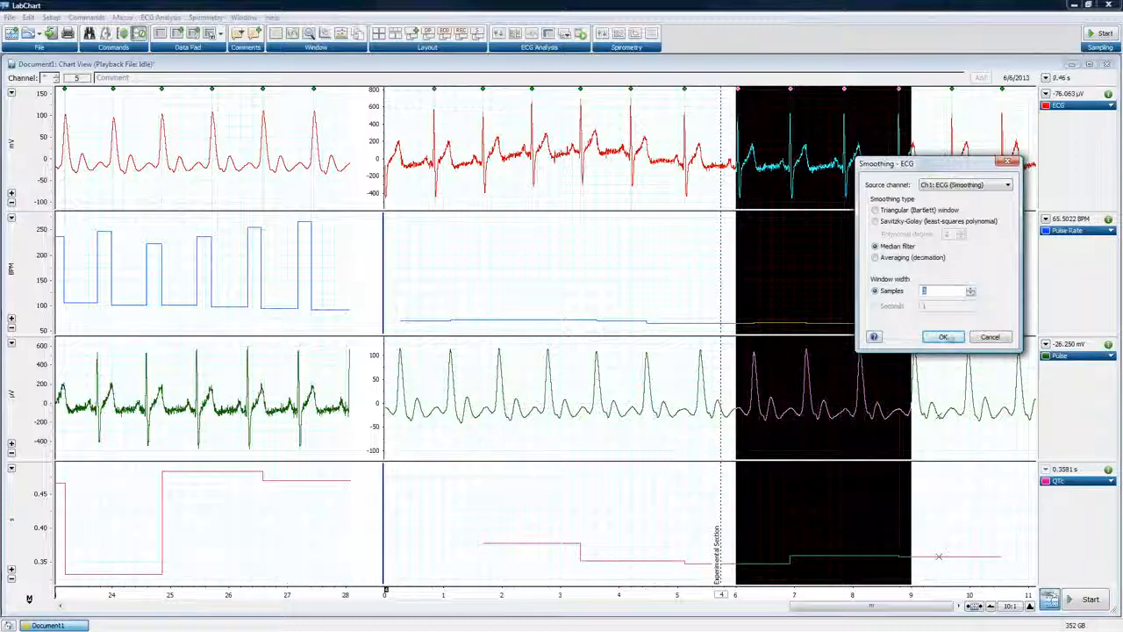
{"action": "left_click", "coordinate": [944, 338]}
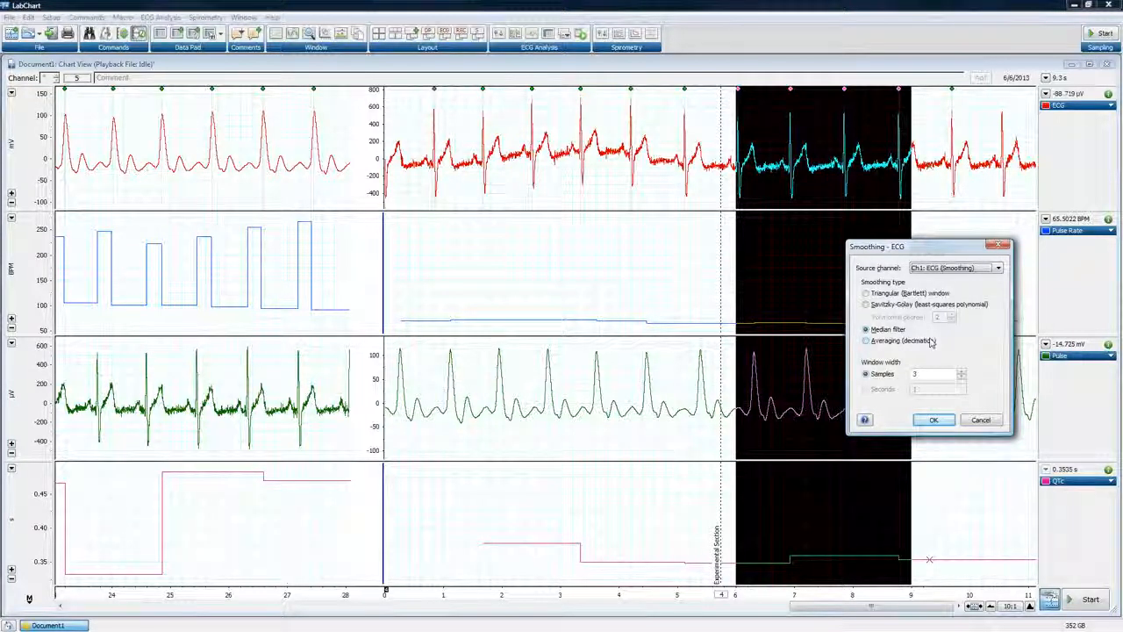
{"action": "left_click", "coordinate": [962, 373]}
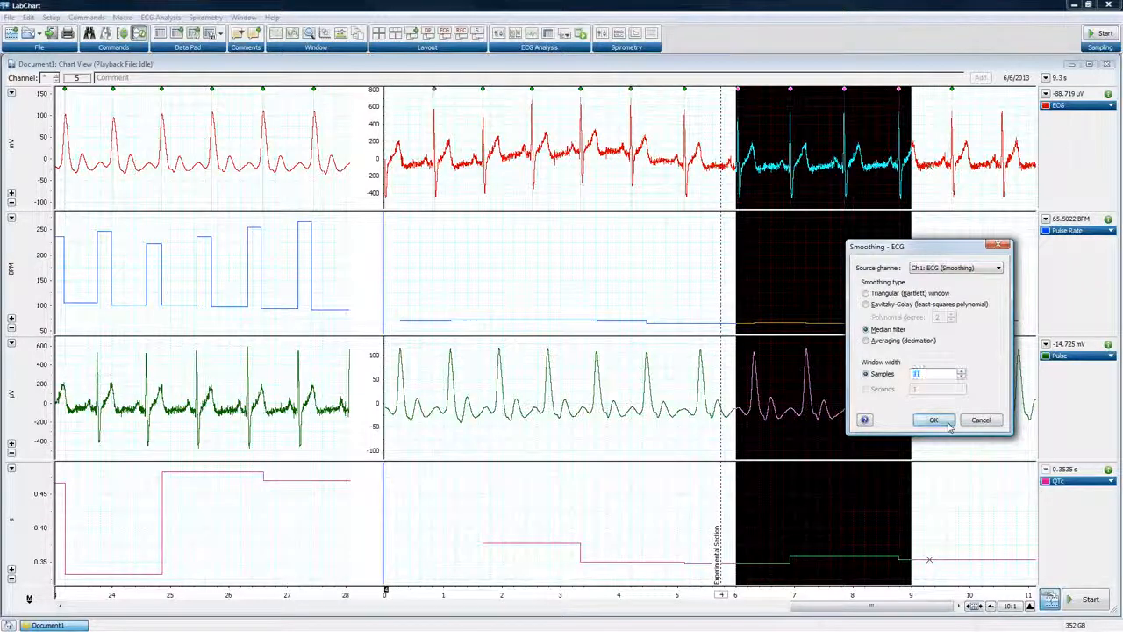
{"action": "left_click", "coordinate": [935, 421]}
Try a minimum peak height of 0.3 S.D. in the Cyclic Measurements detection settings of the Pulse Rate channel
{"action": "left_click", "coordinate": [1068, 230]}
{"action": "left_click", "coordinate": [990, 314]}
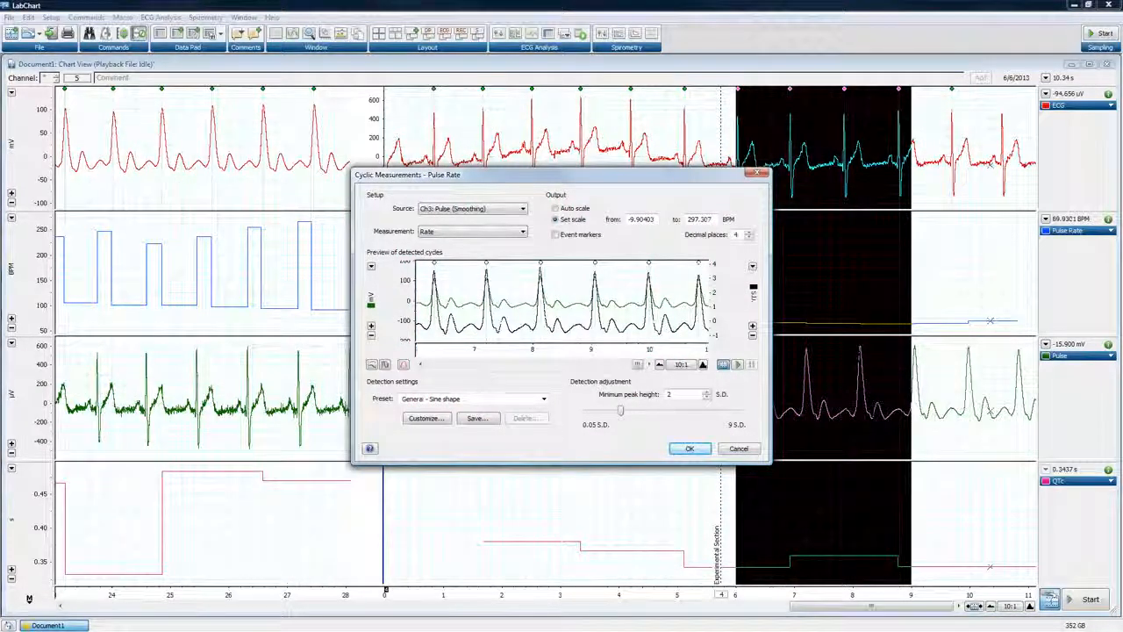
{"action": "left_click_drag", "start_coordinate": [621, 410], "coordinate": [594, 417]}
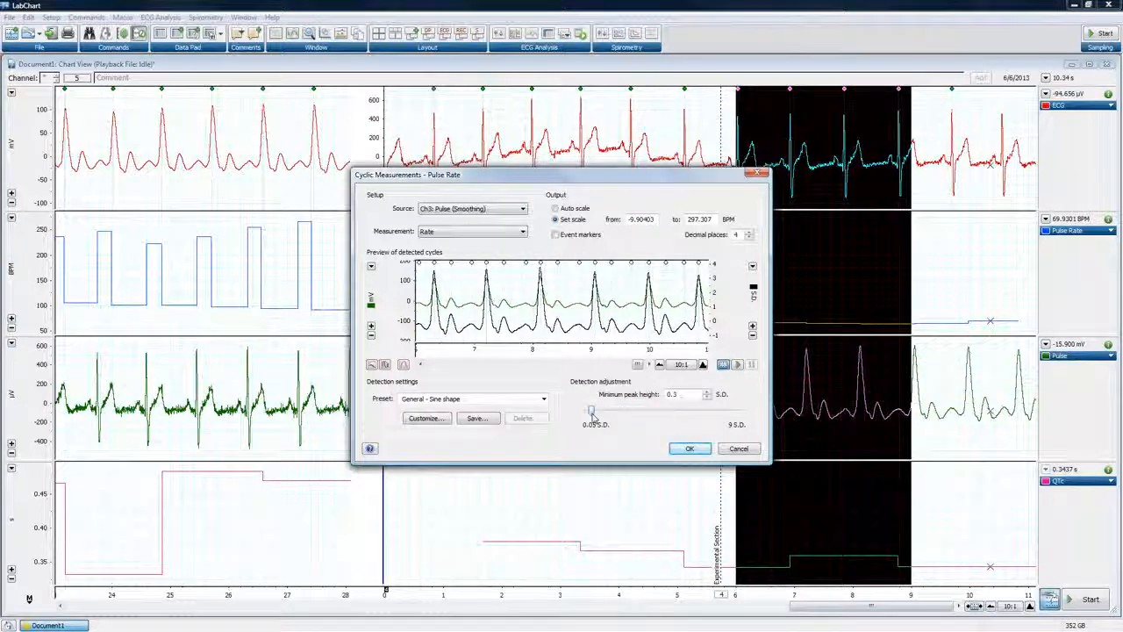
{"action": "left_click", "coordinate": [672, 449]}
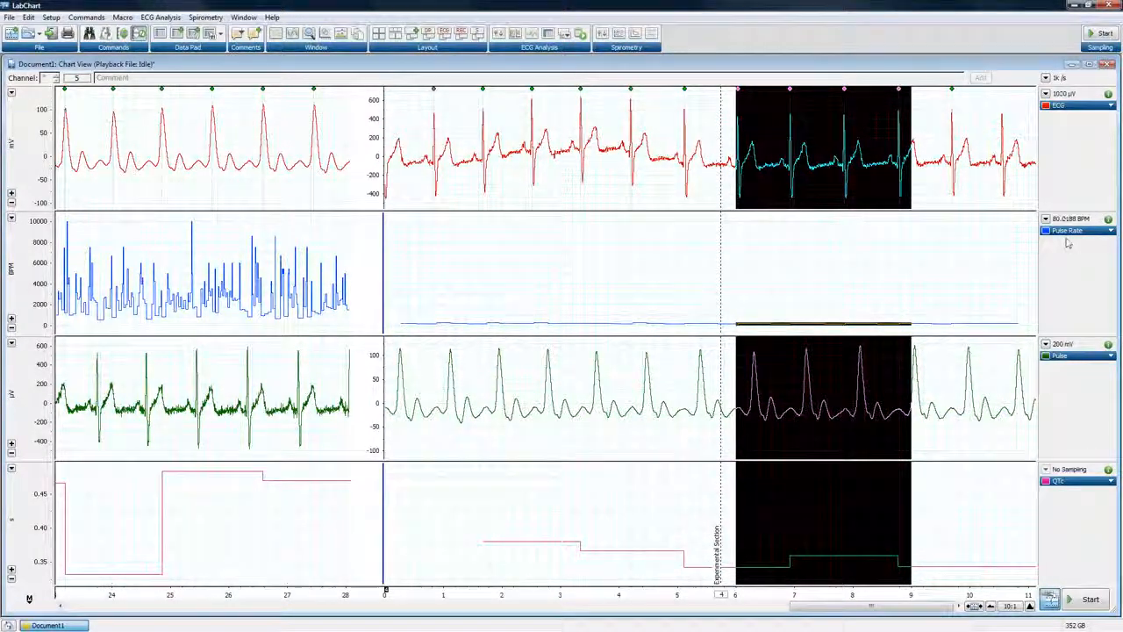
Raise the Pulse Rate channel's minimum peak height for cycle detection to about 1.75 S.D
{"action": "double_click", "coordinate": [651, 275]}
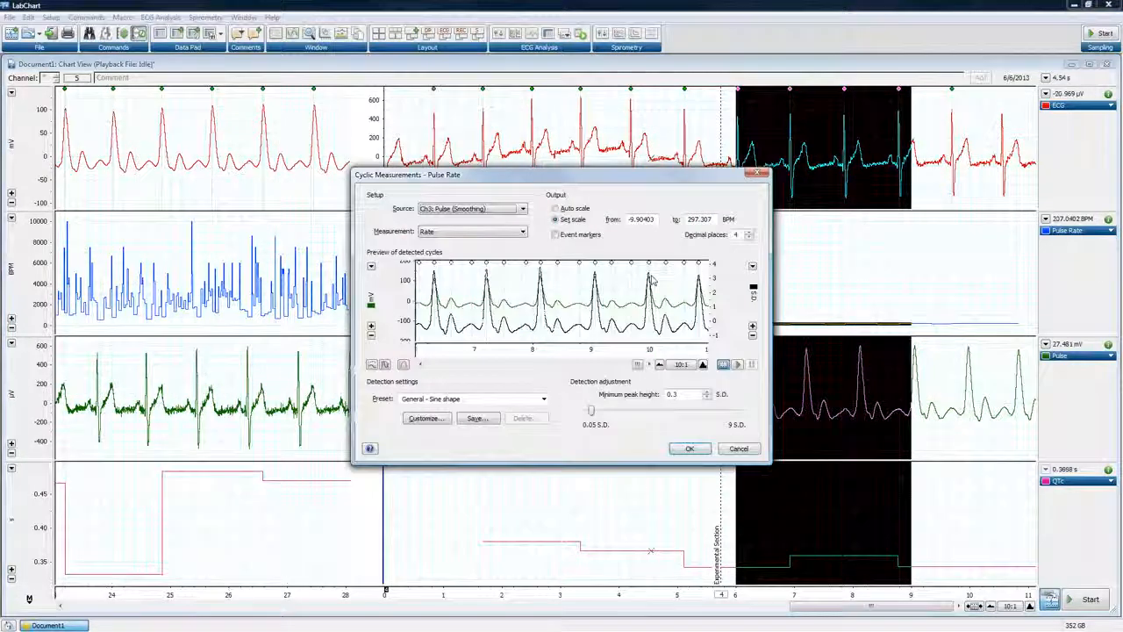
{"action": "left_click_drag", "start_coordinate": [592, 410], "coordinate": [606, 416]}
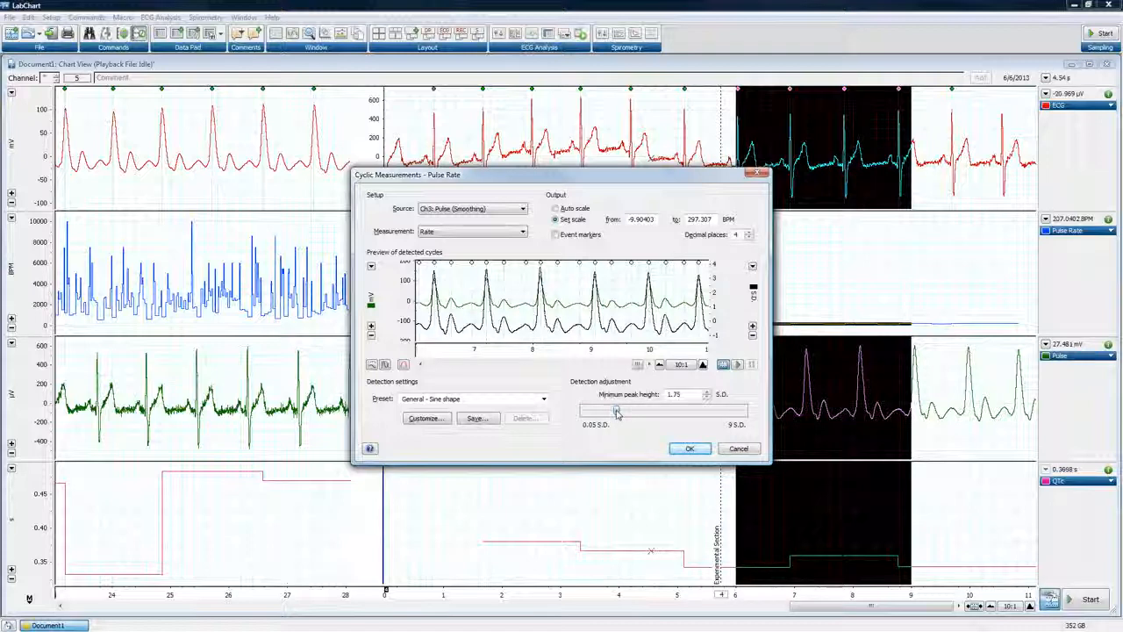
{"action": "left_click", "coordinate": [687, 449]}
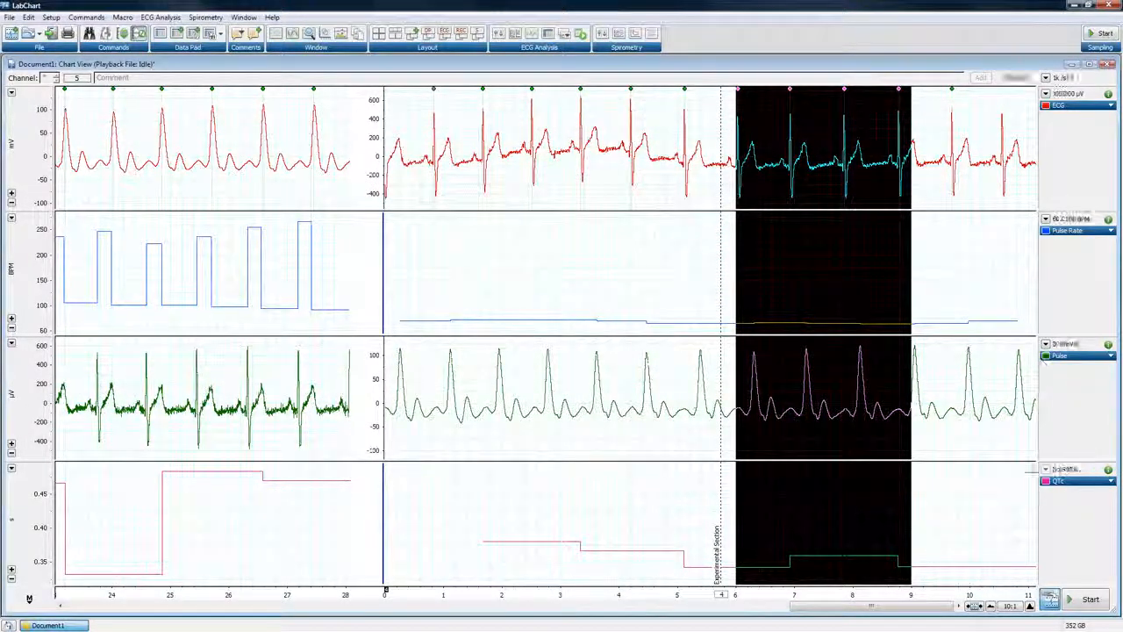
Expand the time axis to 5:1 and start recording a new block of data
{"action": "left_click", "coordinate": [1030, 608]}
{"action": "left_click_drag", "start_coordinate": [875, 607], "coordinate": [899, 607]}
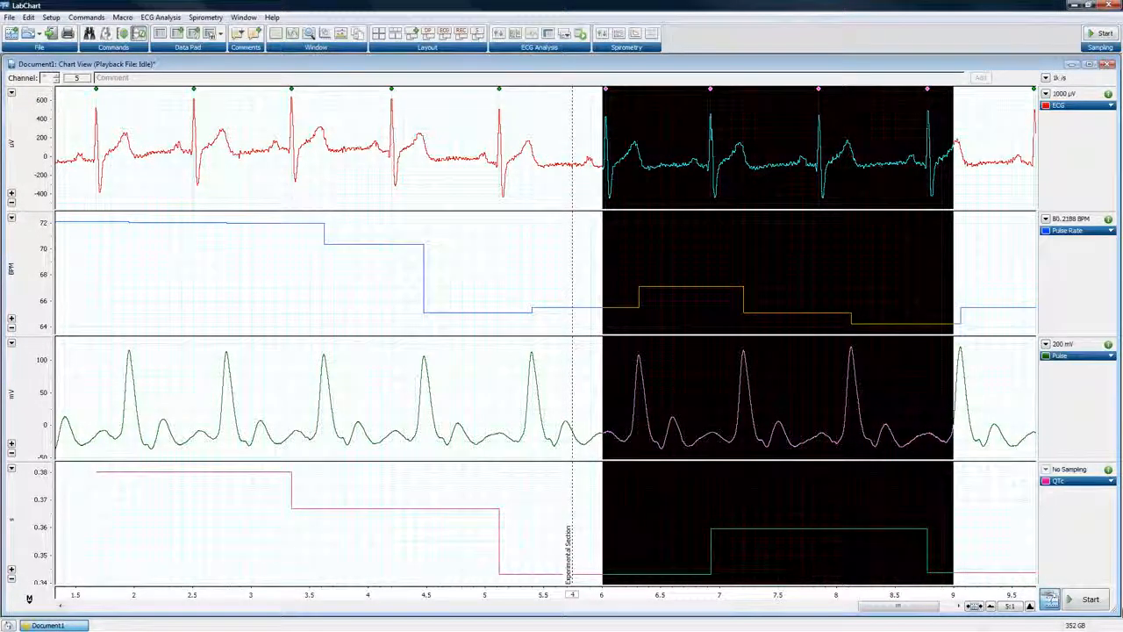
{"action": "left_click", "coordinate": [1093, 603]}
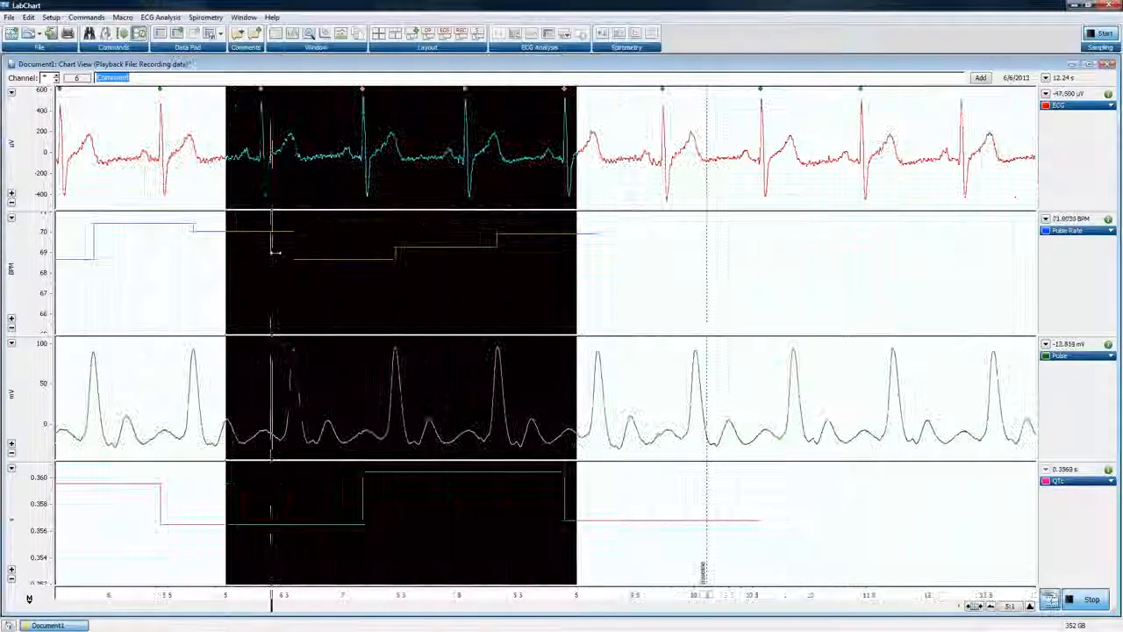
Split the Chart View in two while recording and review earlier data in the first pane at 50:1 horizontal compression
{"action": "left_click_drag", "start_coordinate": [593, 259], "coordinate": [607, 259]}
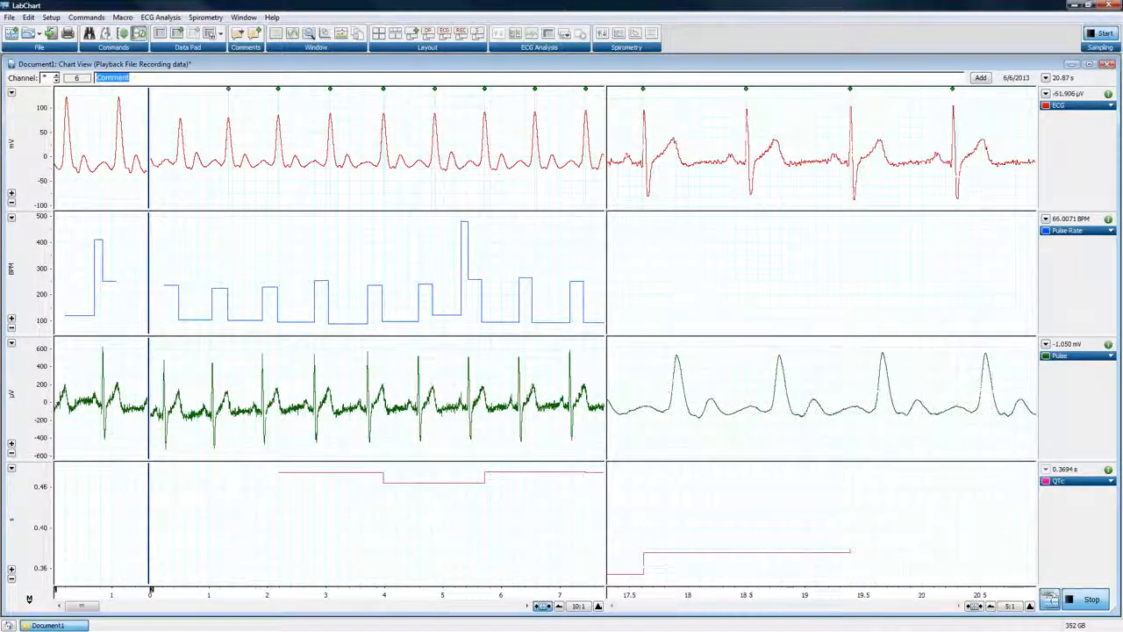
{"action": "left_click", "coordinate": [559, 606]}
{"action": "left_click", "coordinate": [559, 605]}
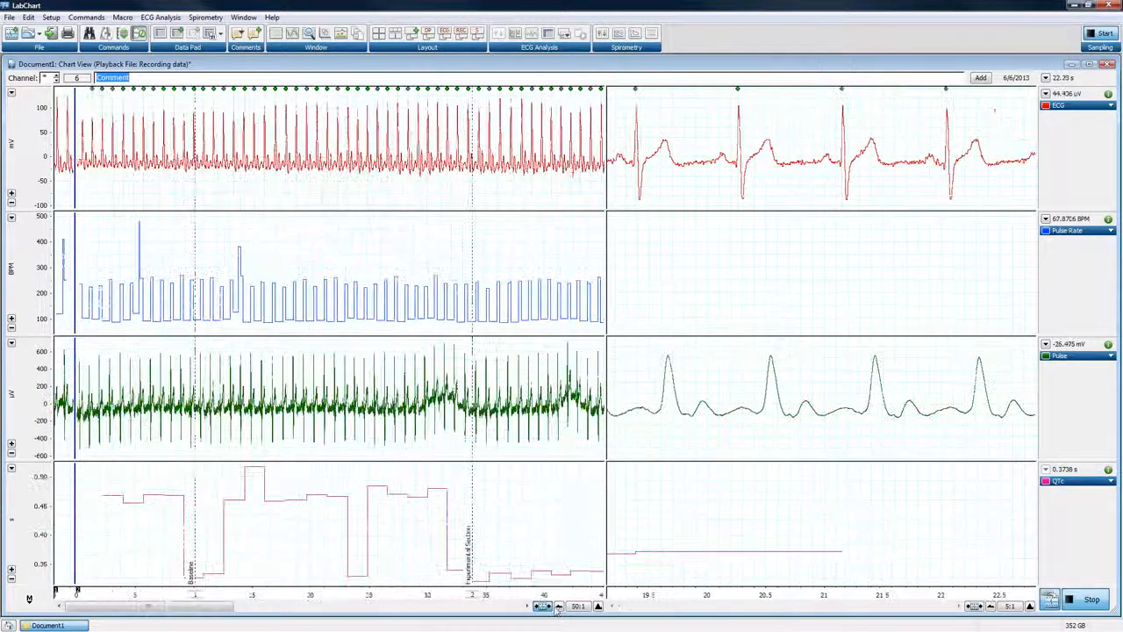
{"action": "left_click", "coordinate": [543, 607]}
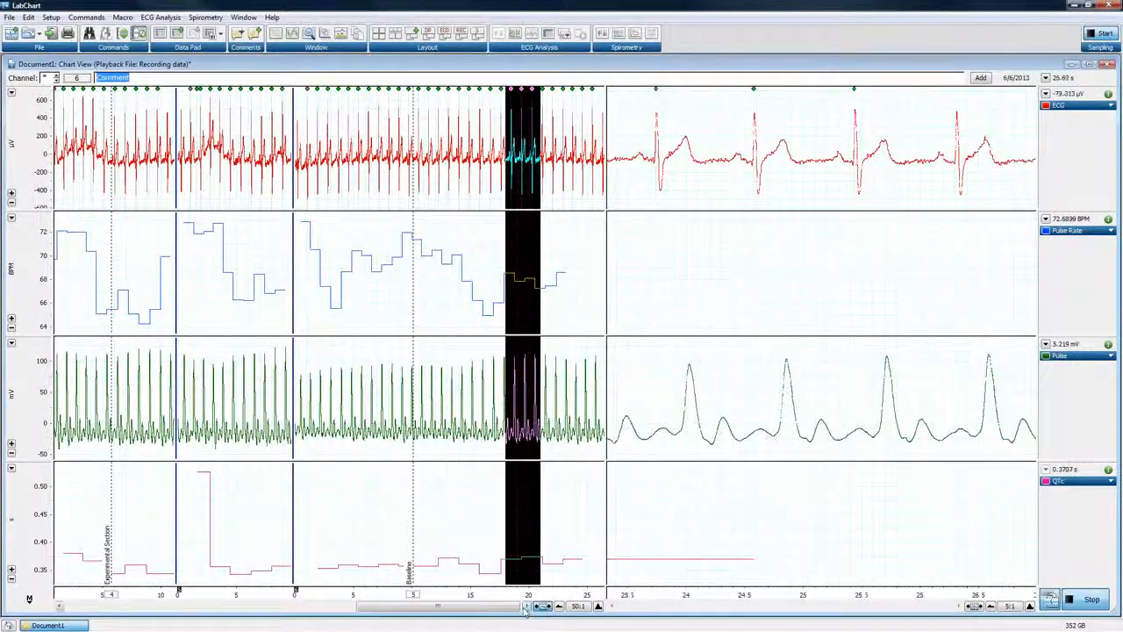
{"action": "mouse_move", "coordinate": [500, 614]}
{"action": "left_mouse_down"}
{"action": "mouse_move", "coordinate": [219, 608]}
{"action": "mouse_move", "coordinate": [520, 609]}
{"action": "left_mouse_up"}
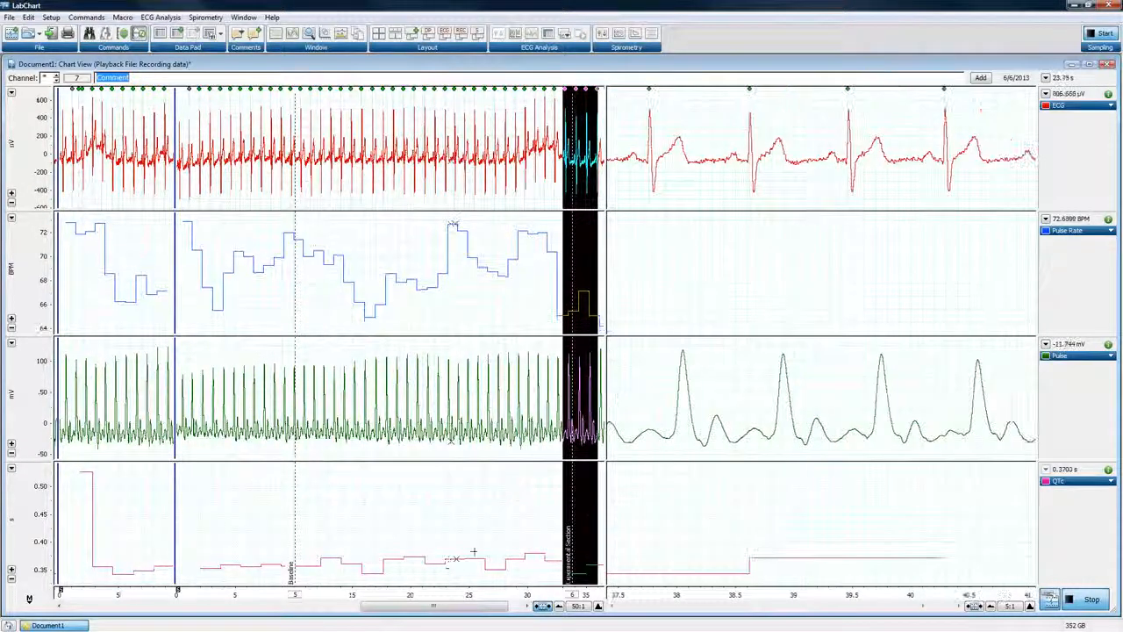
Remove the Chart View split and compress the time axis to 20:1
{"action": "double_click", "coordinate": [606, 289]}
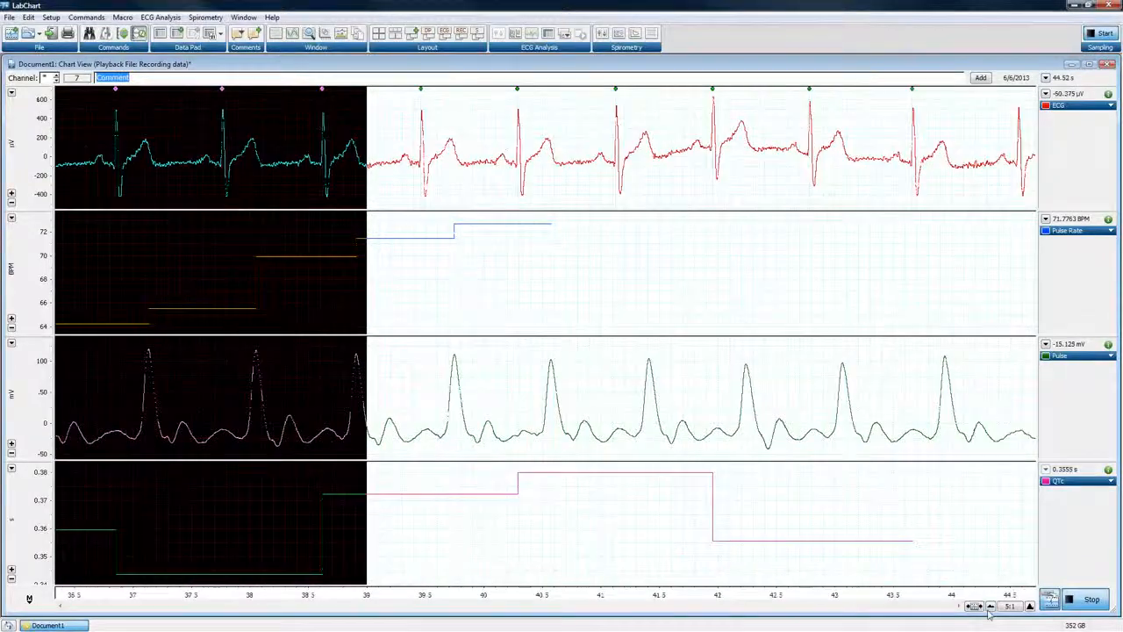
{"action": "left_click", "coordinate": [990, 607]}
{"action": "left_click", "coordinate": [990, 608]}
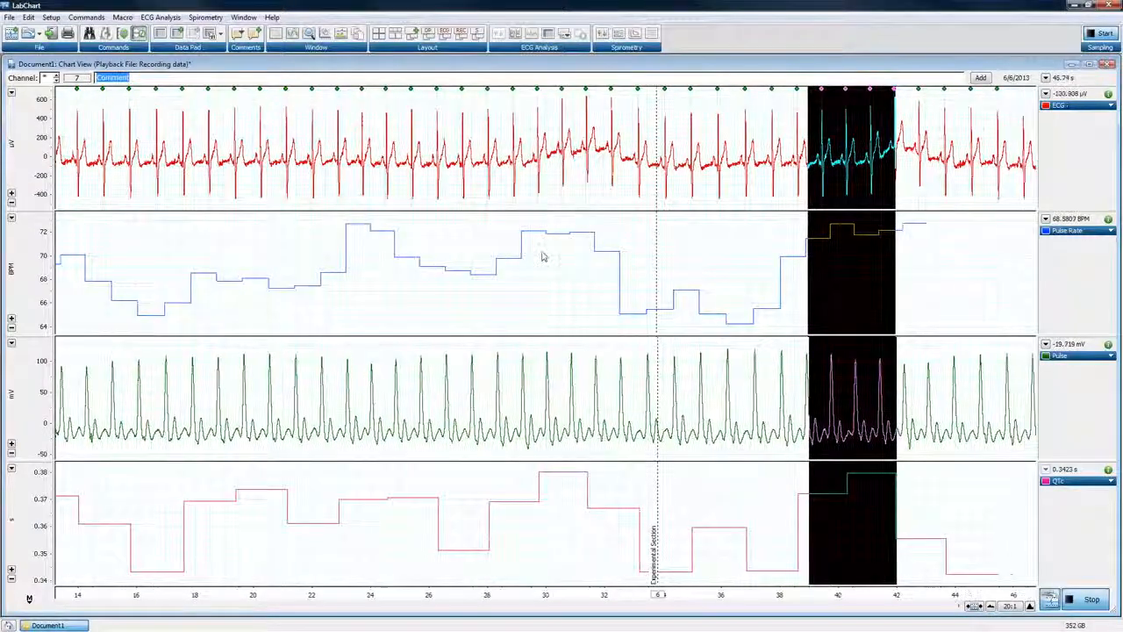
Enable Guide Line 1 at 67 BPM on the Pulse Rate channel
{"action": "right_click", "coordinate": [542, 257]}
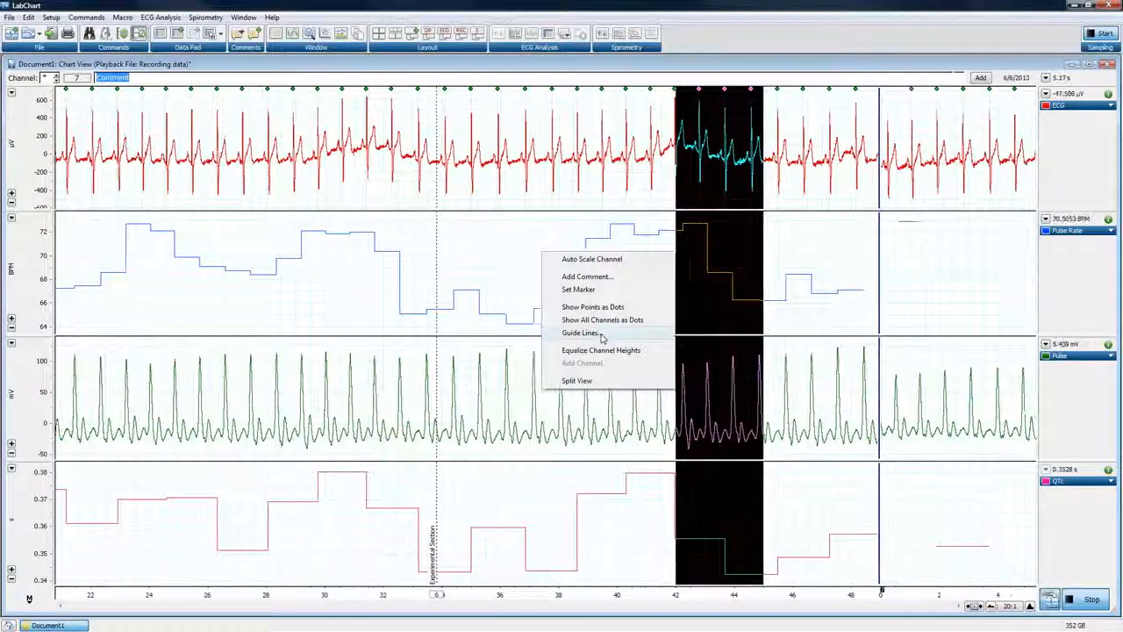
{"action": "left_click", "coordinate": [601, 334]}
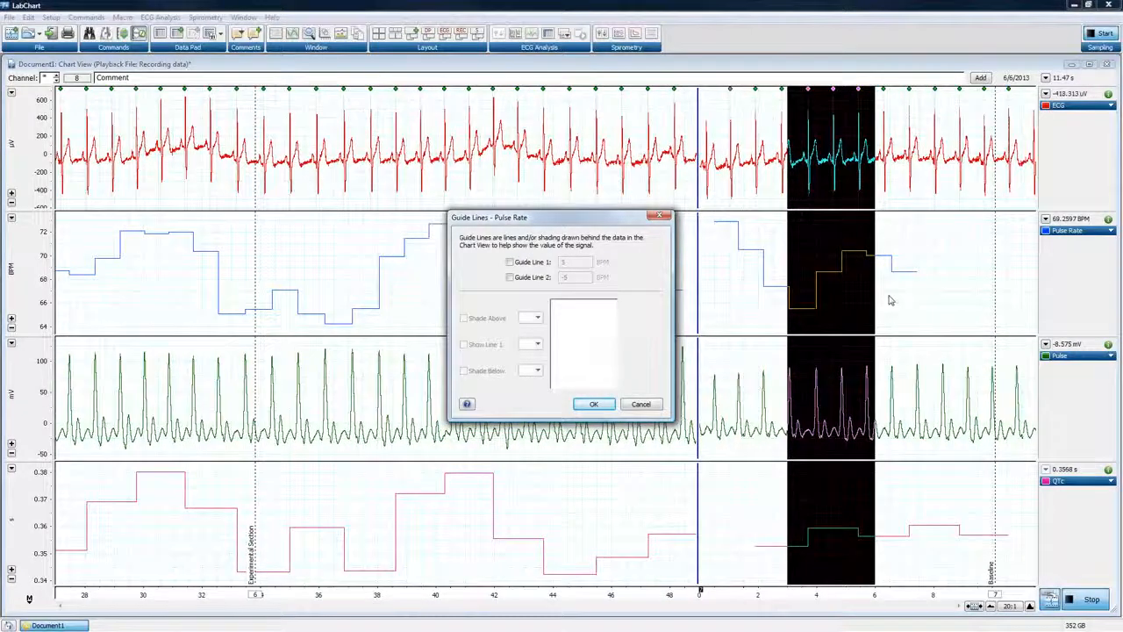
{"action": "left_click", "coordinate": [510, 262]}
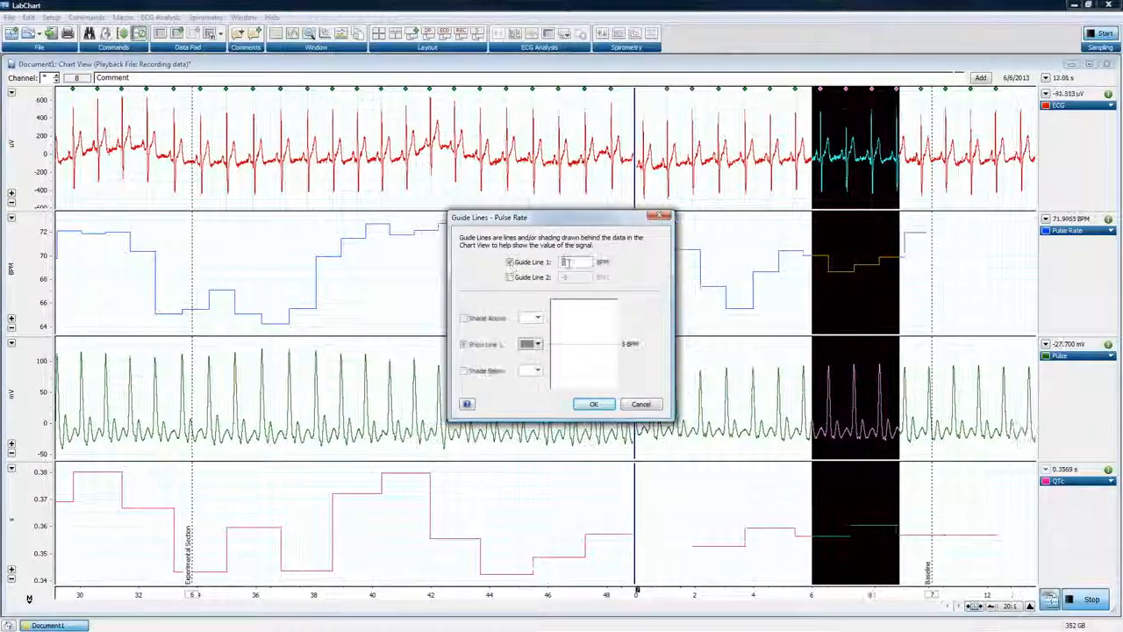
{"action": "key", "text": "BackSpace"}
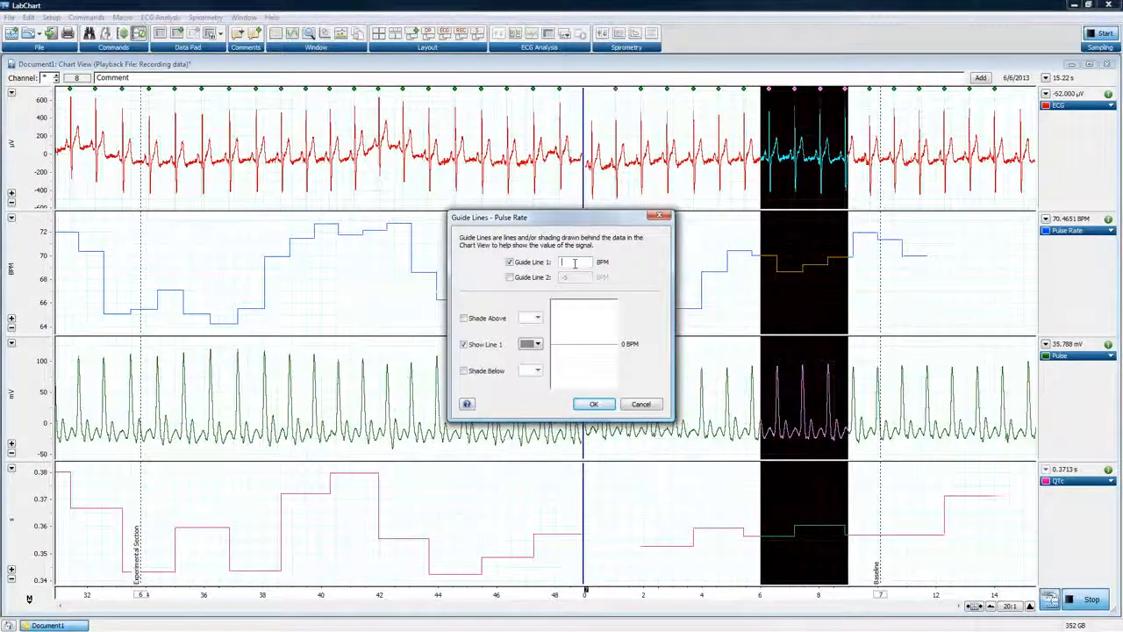
{"action": "type", "text": "67"}
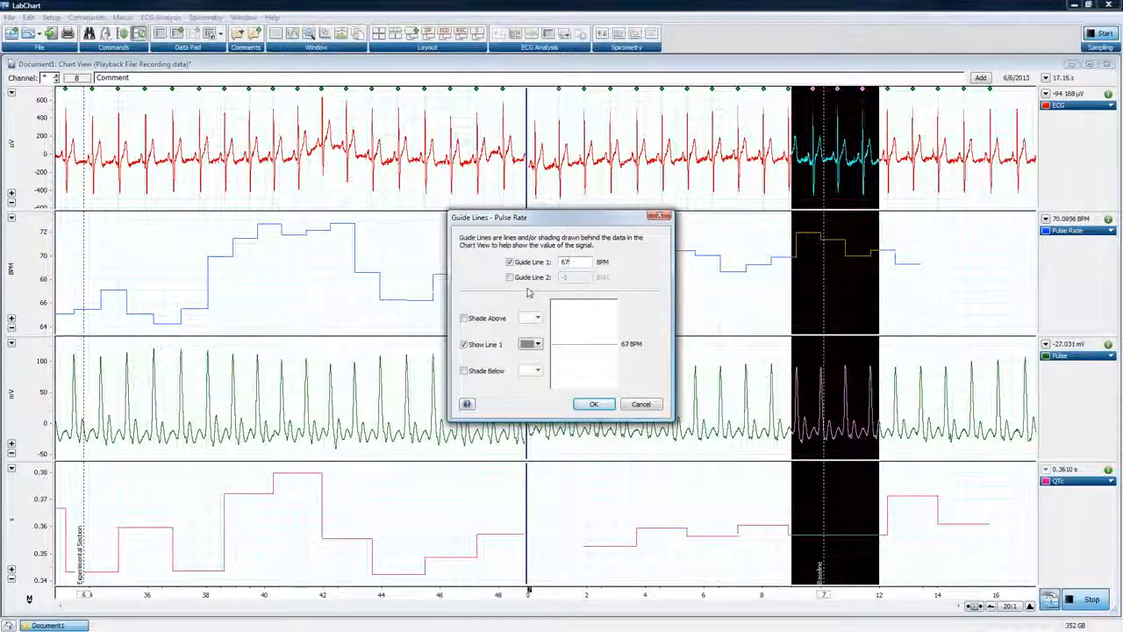
Shade the Pulse Rate channel pink above the guide line and green below it
{"action": "left_click", "coordinate": [463, 318]}
{"action": "left_click", "coordinate": [464, 370]}
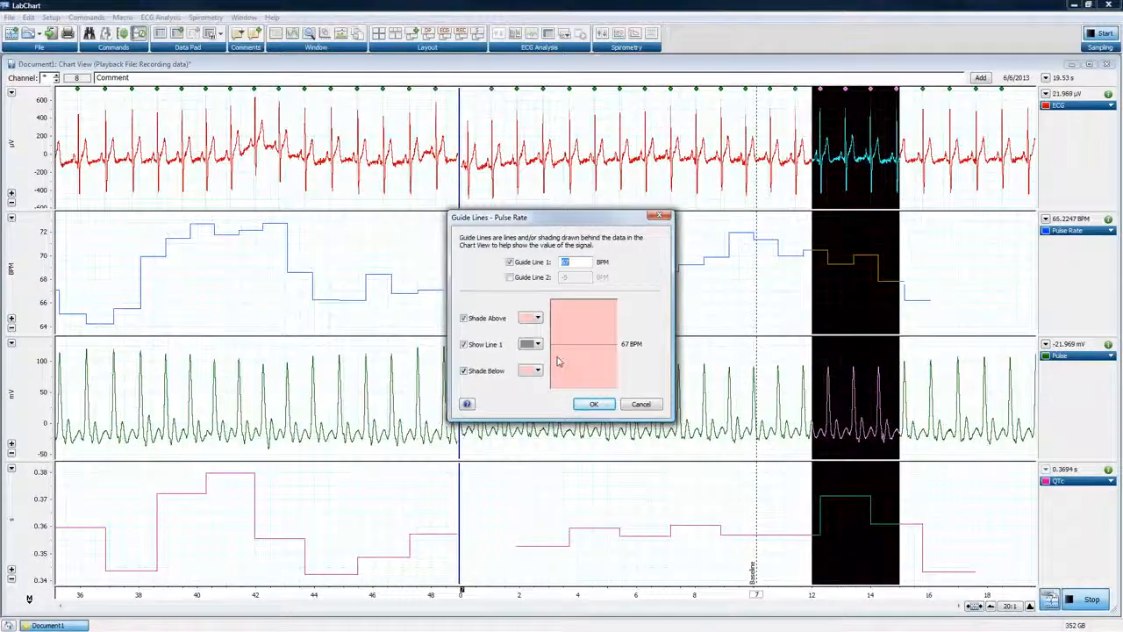
{"action": "left_click", "coordinate": [538, 319]}
{"action": "left_click", "coordinate": [536, 367]}
{"action": "left_click", "coordinate": [536, 369]}
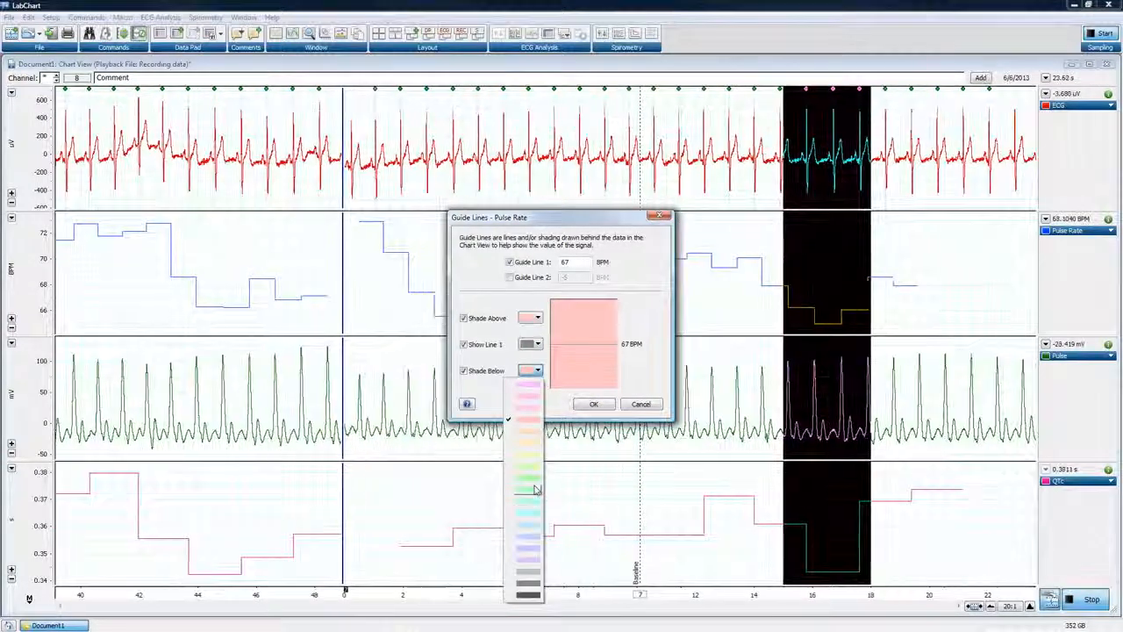
{"action": "left_click", "coordinate": [534, 498]}
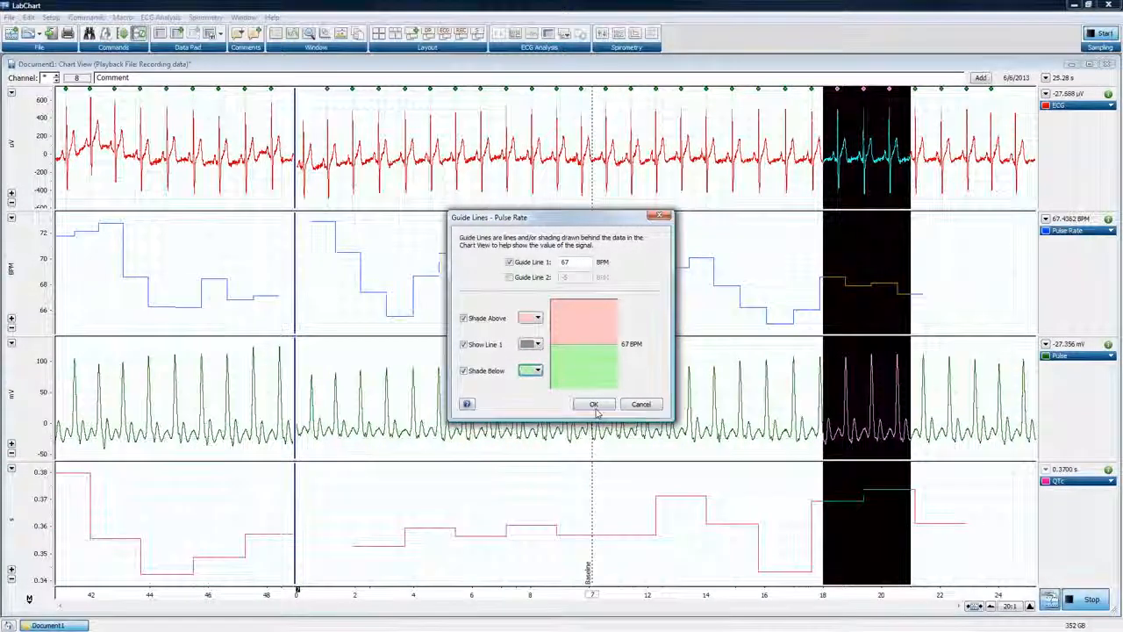
{"action": "left_click", "coordinate": [593, 404]}
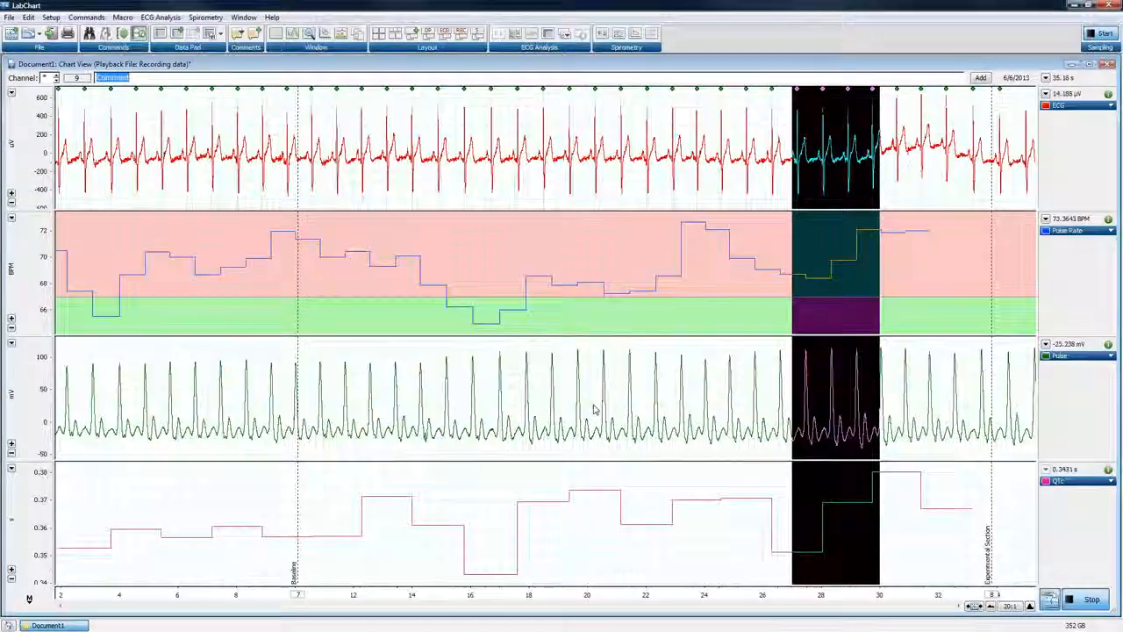
Float the Pulse Rate value in its own DVM window, set it to no calculation without a graph, and enlarge the window
{"action": "left_click_drag", "start_coordinate": [1072, 220], "coordinate": [225, 215]}
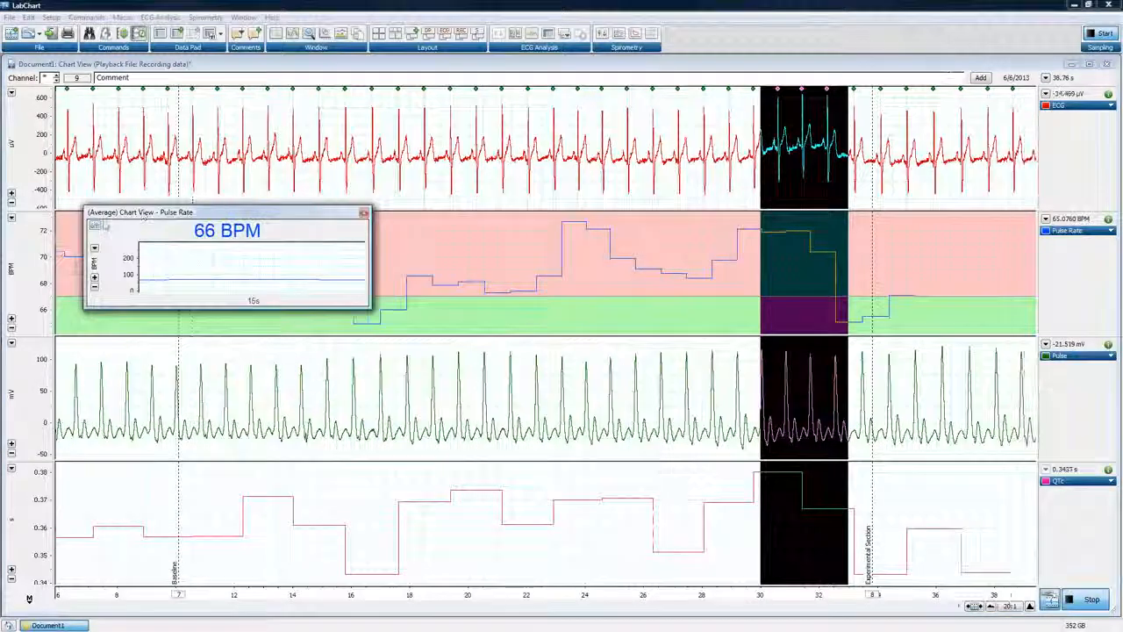
{"action": "left_click", "coordinate": [96, 227]}
{"action": "left_click", "coordinate": [189, 246]}
{"action": "left_click", "coordinate": [180, 255]}
{"action": "left_click", "coordinate": [149, 278]}
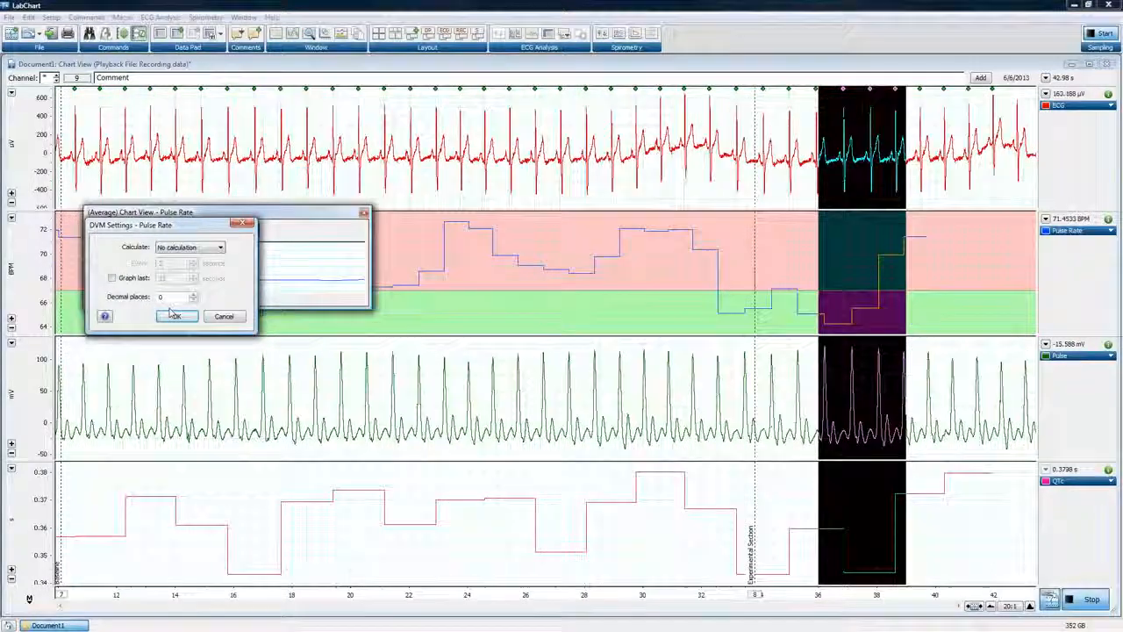
{"action": "left_click", "coordinate": [173, 316]}
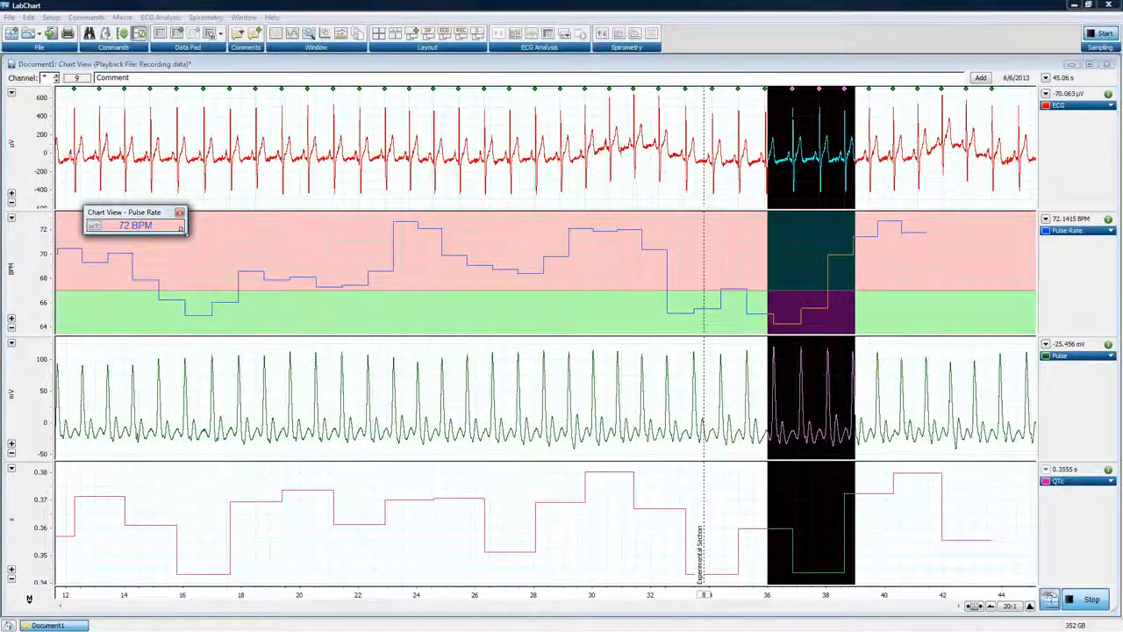
{"action": "left_click_drag", "start_coordinate": [184, 230], "coordinate": [269, 325]}
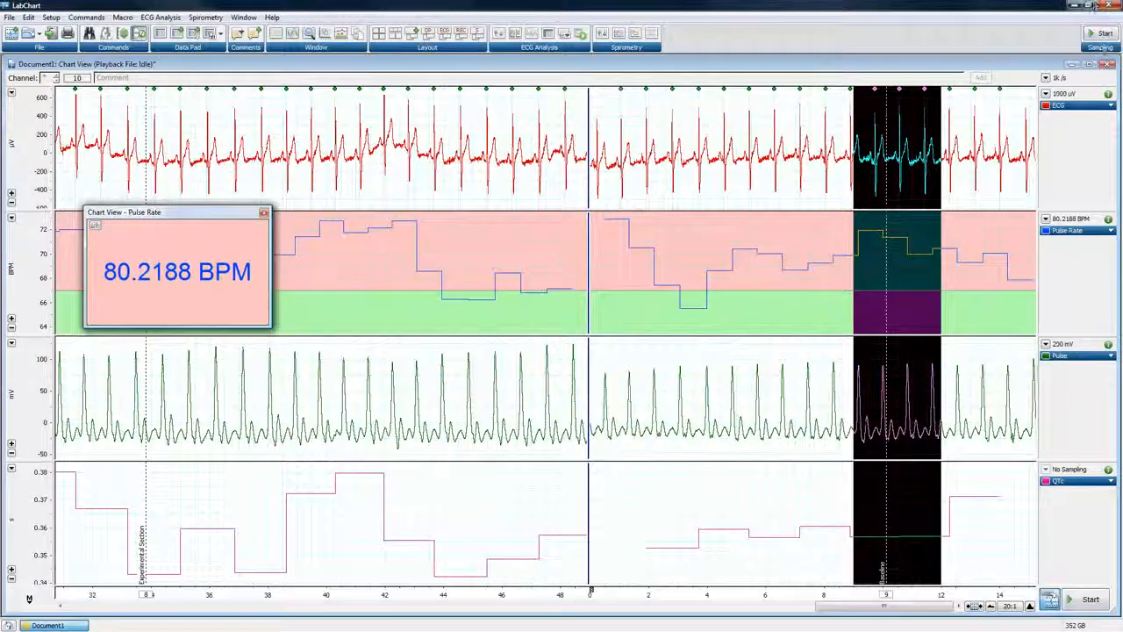
Close the Chart View and the Pulse Rate DVM window, and close Document1 without saving changes
{"action": "left_click", "coordinate": [1109, 66]}
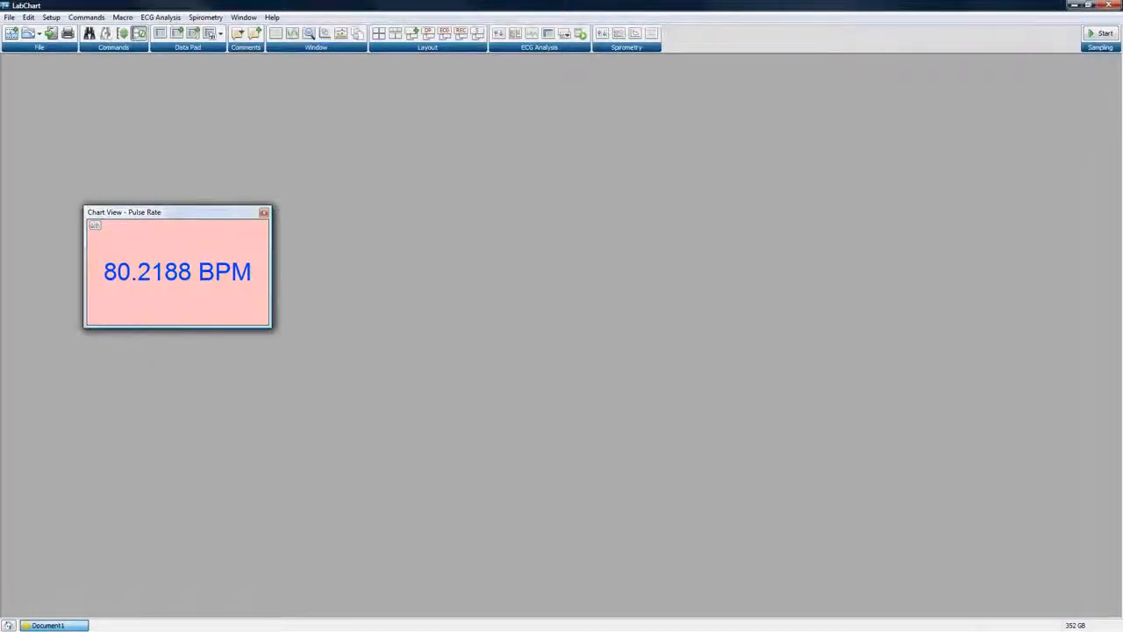
{"action": "left_click", "coordinate": [263, 213]}
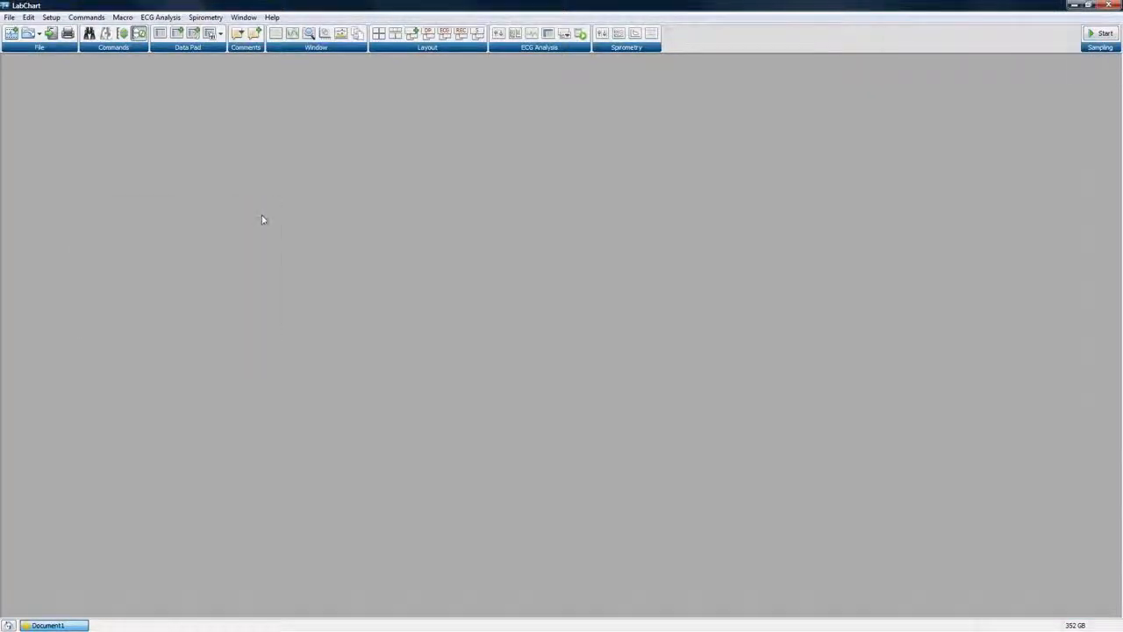
{"action": "left_click", "coordinate": [83, 625]}
{"action": "left_click", "coordinate": [572, 363]}
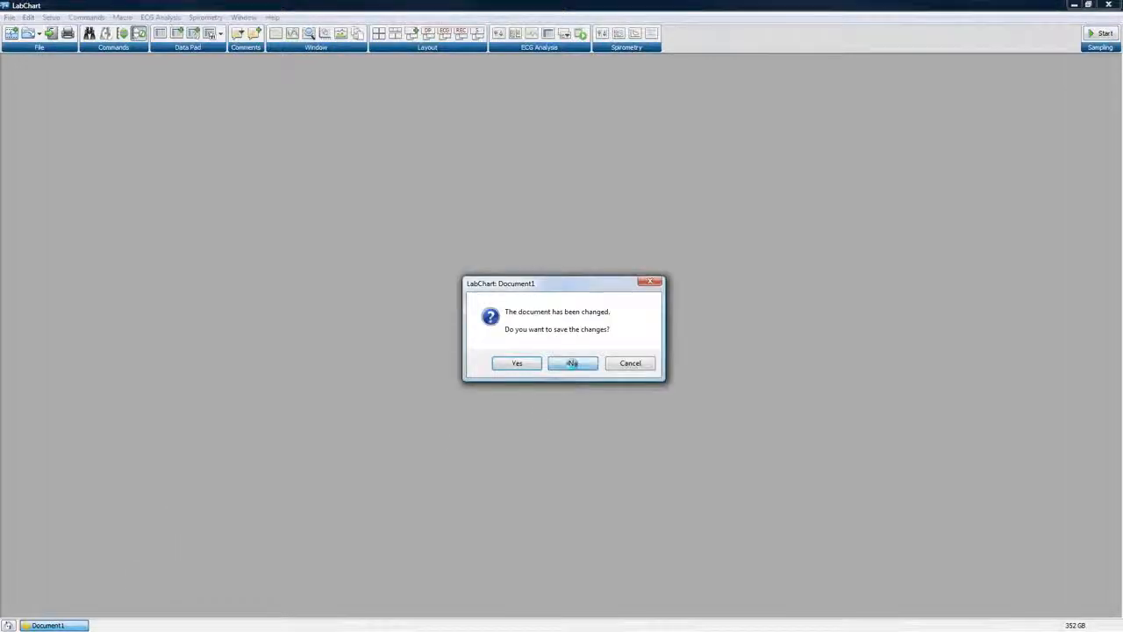
Open the Features you should know file and try Pulse channel selections of 33.9–39.4 s, 29.5–30.82 s and 35.82–36.74 s
{"action": "double_click", "coordinate": [338, 261]}
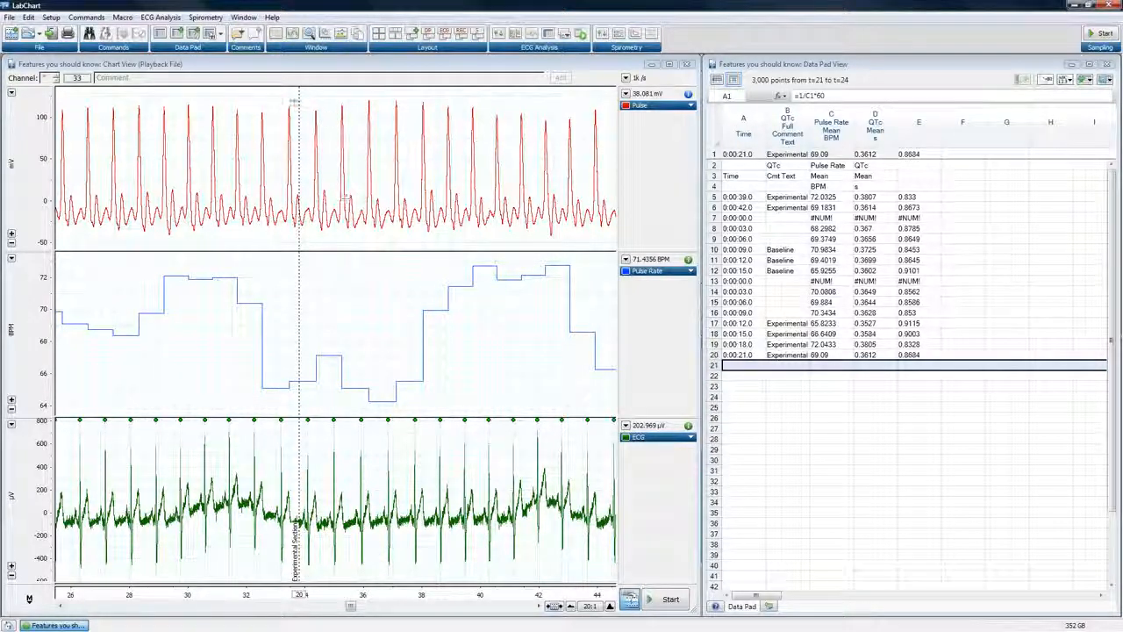
{"action": "left_click_drag", "start_coordinate": [300, 94], "coordinate": [462, 248]}
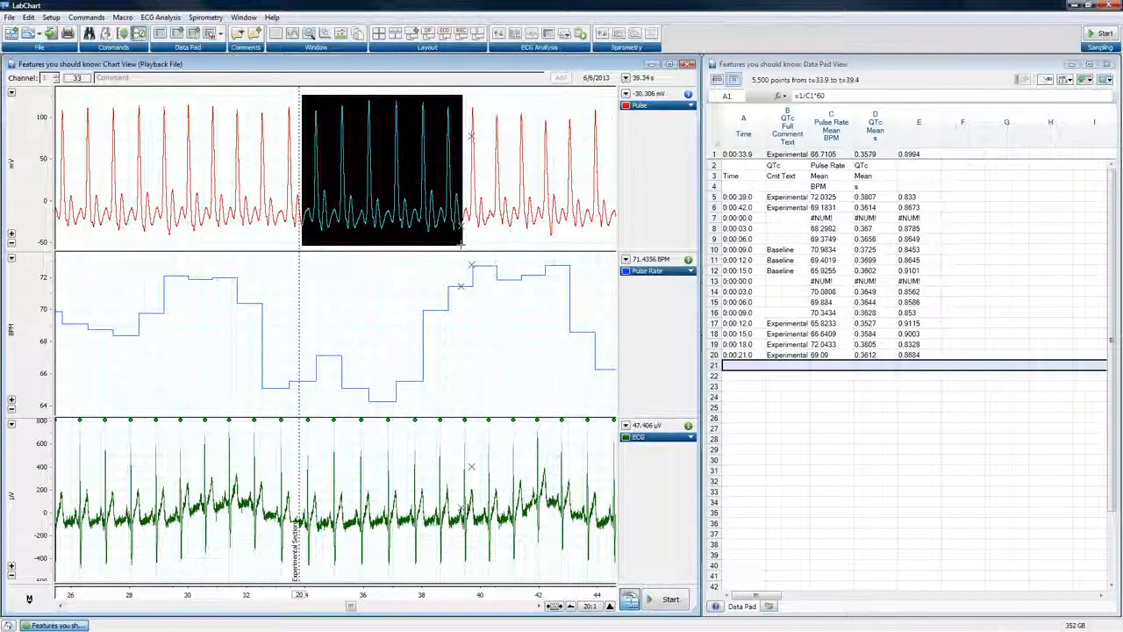
{"action": "left_click_drag", "start_coordinate": [174, 95], "coordinate": [212, 237]}
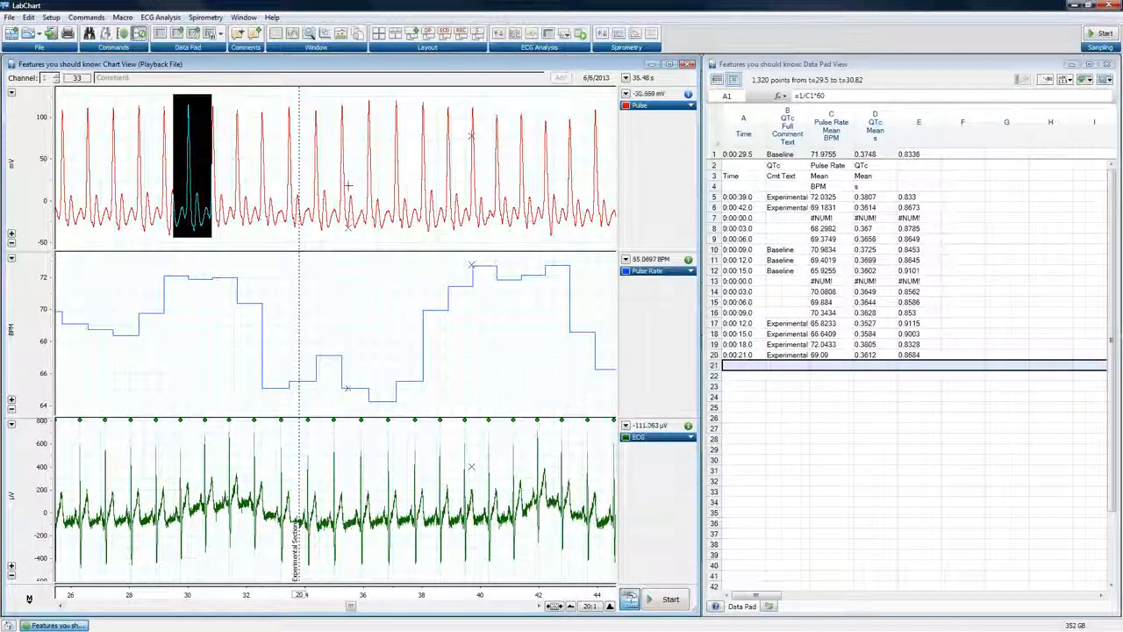
{"action": "left_click_drag", "start_coordinate": [359, 175], "coordinate": [383, 173]}
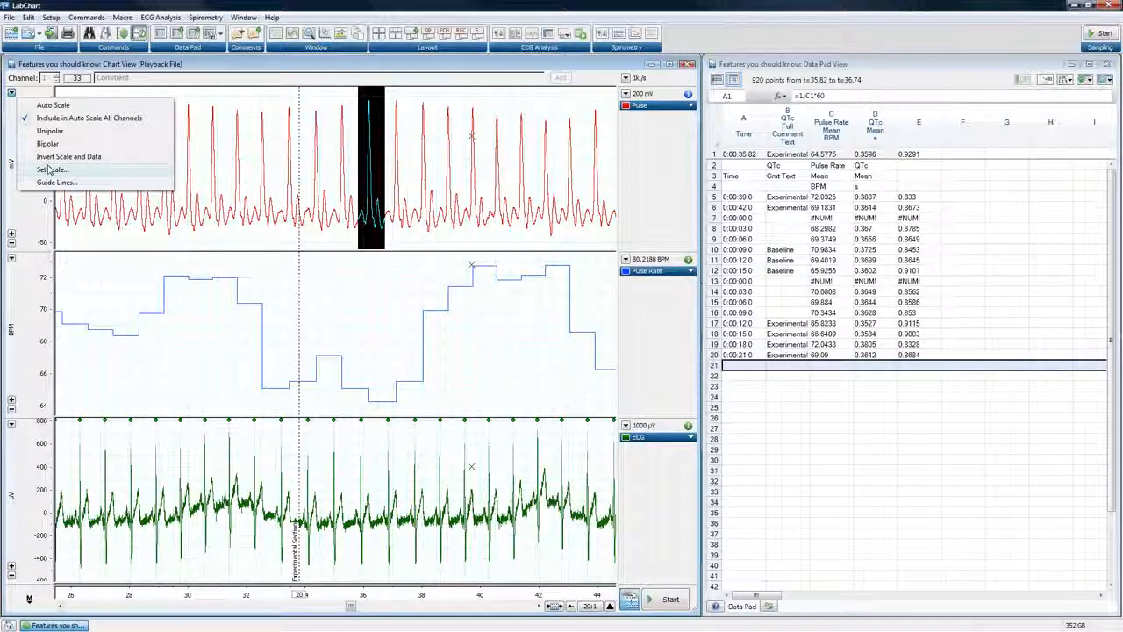
Select the Pulse data from 30.78 to 32.06 s and add part of the ECG channel over the same time range
{"action": "left_click", "coordinate": [233, 147]}
{"action": "left_click", "coordinate": [232, 144]}
{"action": "left_click_drag", "start_coordinate": [232, 139], "coordinate": [350, 169]}
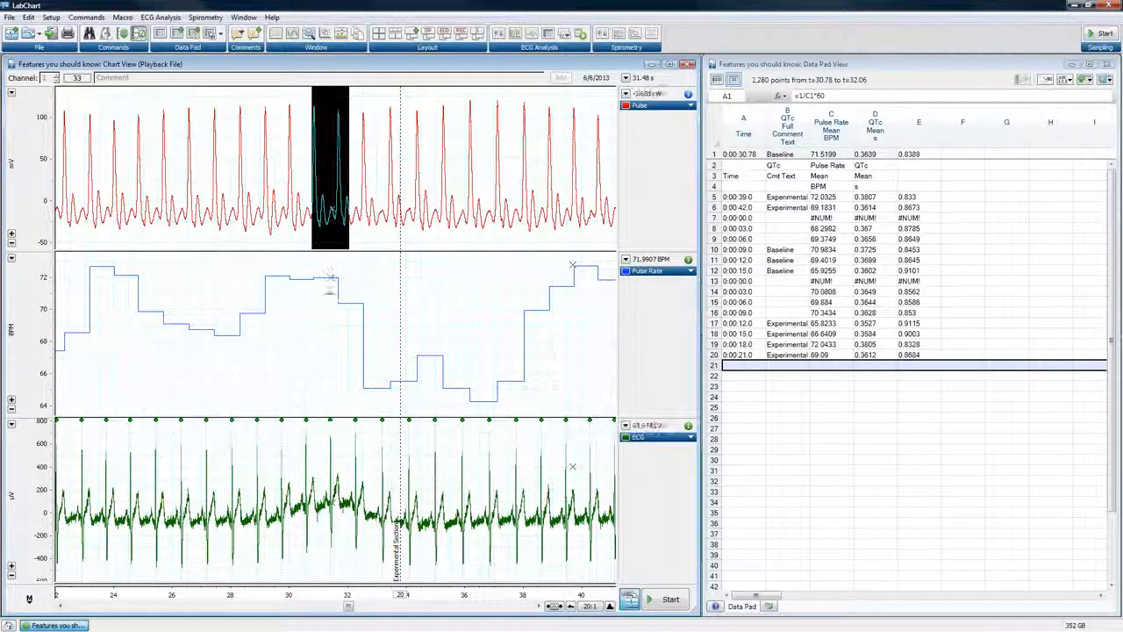
{"action": "left_click_drag", "start_coordinate": [321, 425], "coordinate": [317, 569]}
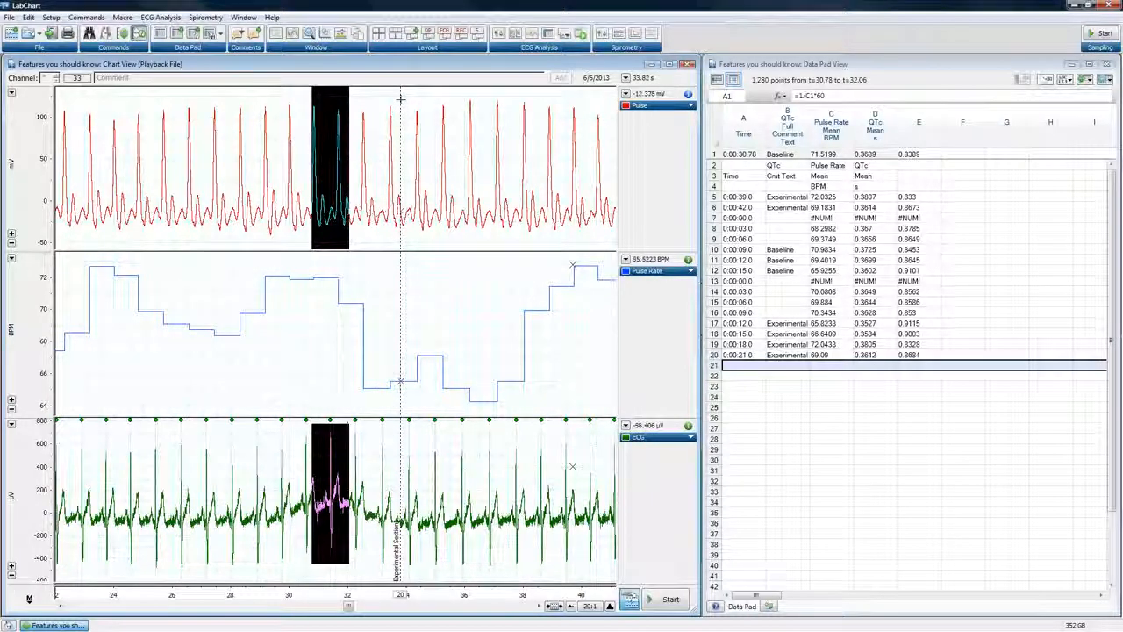
Select the Pulse data from 33.84 s at the comment line to 35.1 s, and add the same range on the ECG channel
{"action": "left_click_drag", "start_coordinate": [400, 99], "coordinate": [440, 181]}
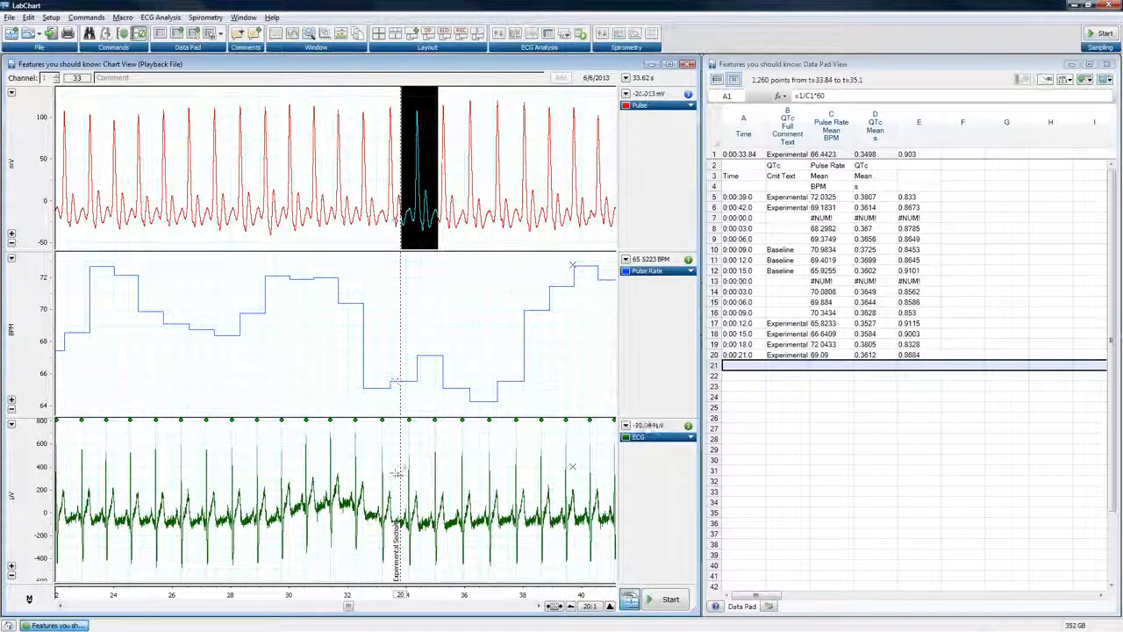
{"action": "left_click", "coordinate": [408, 479], "text": "shift"}
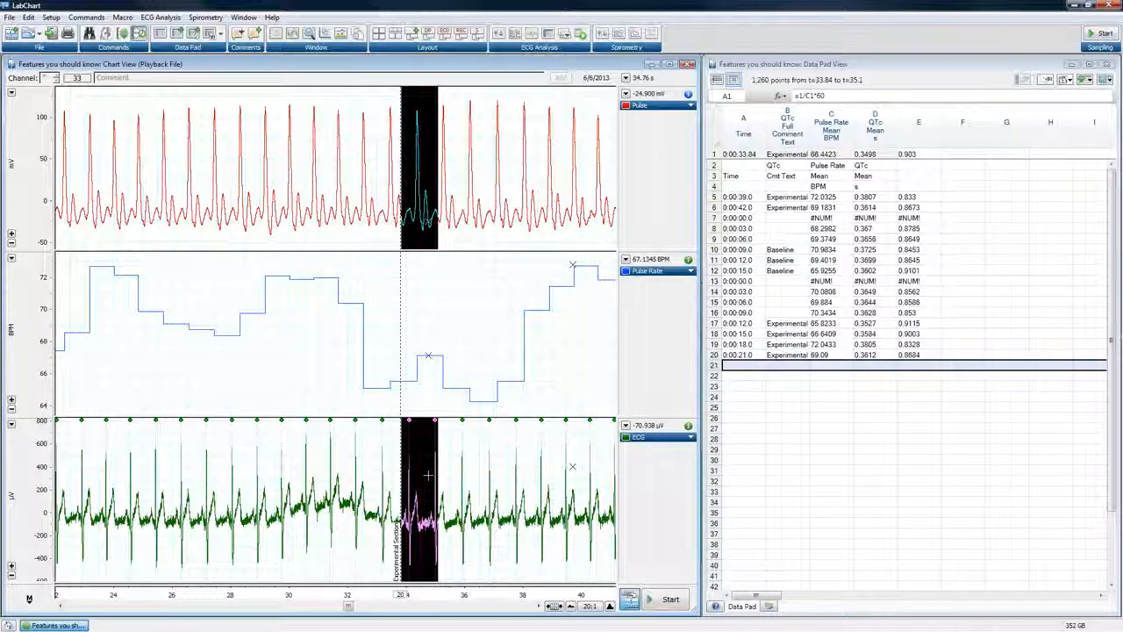
Select all channels from 26.64 to 30.68 s and open the Set Selection dialog for that range
{"action": "left_click", "coordinate": [301, 596]}
{"action": "left_click_drag", "start_coordinate": [301, 596], "coordinate": [191, 597]}
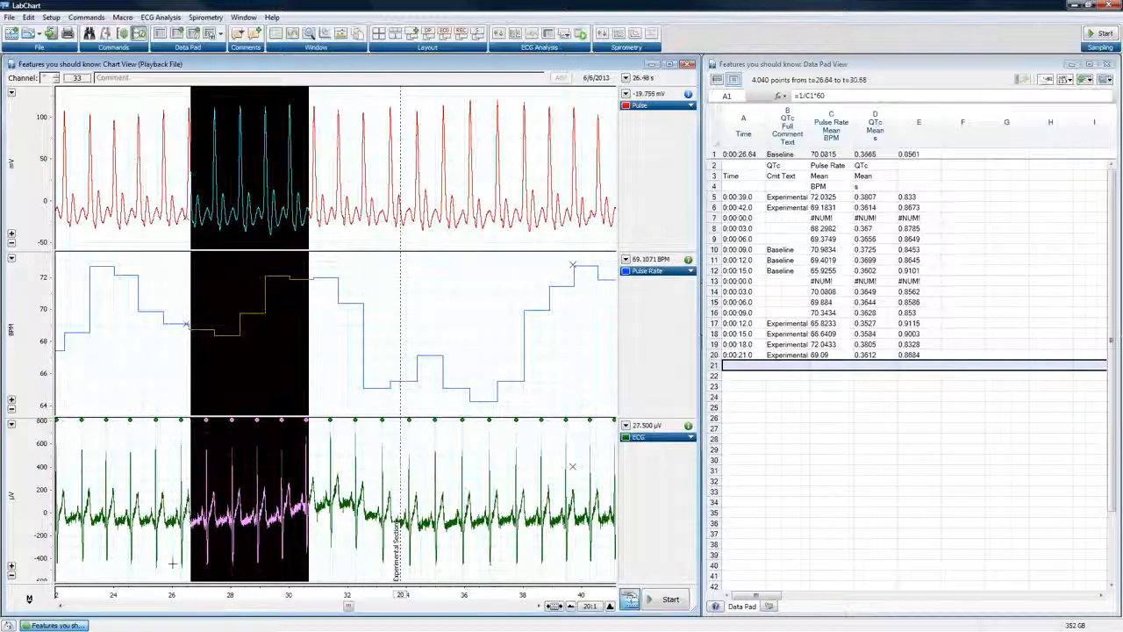
{"action": "left_click", "coordinate": [58, 19]}
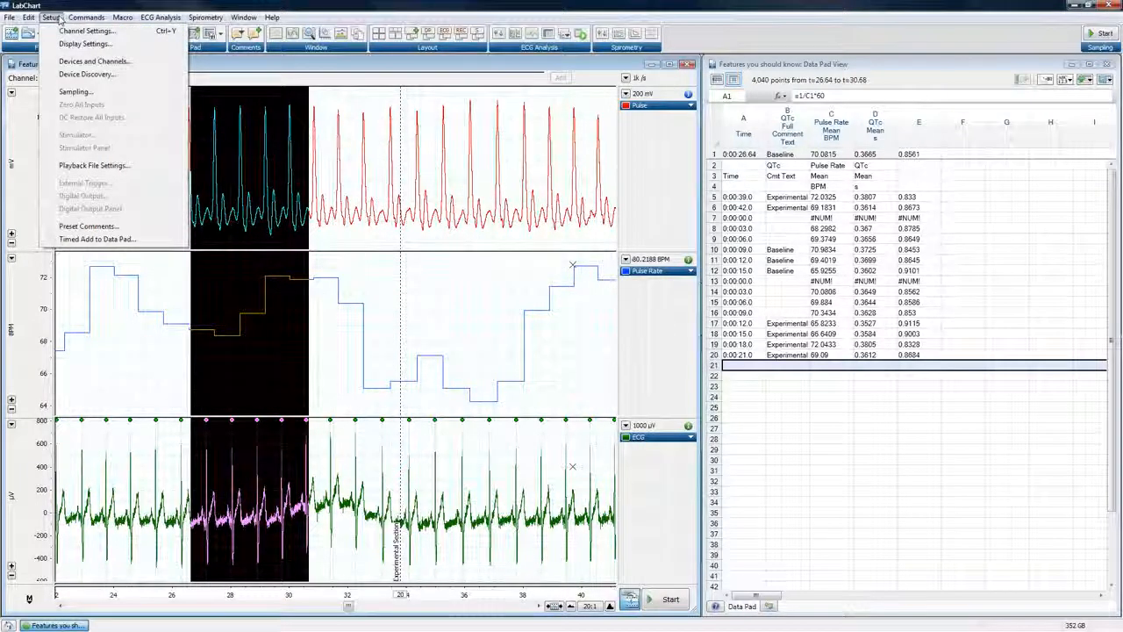
{"action": "mouse_move", "coordinate": [75, 19]}
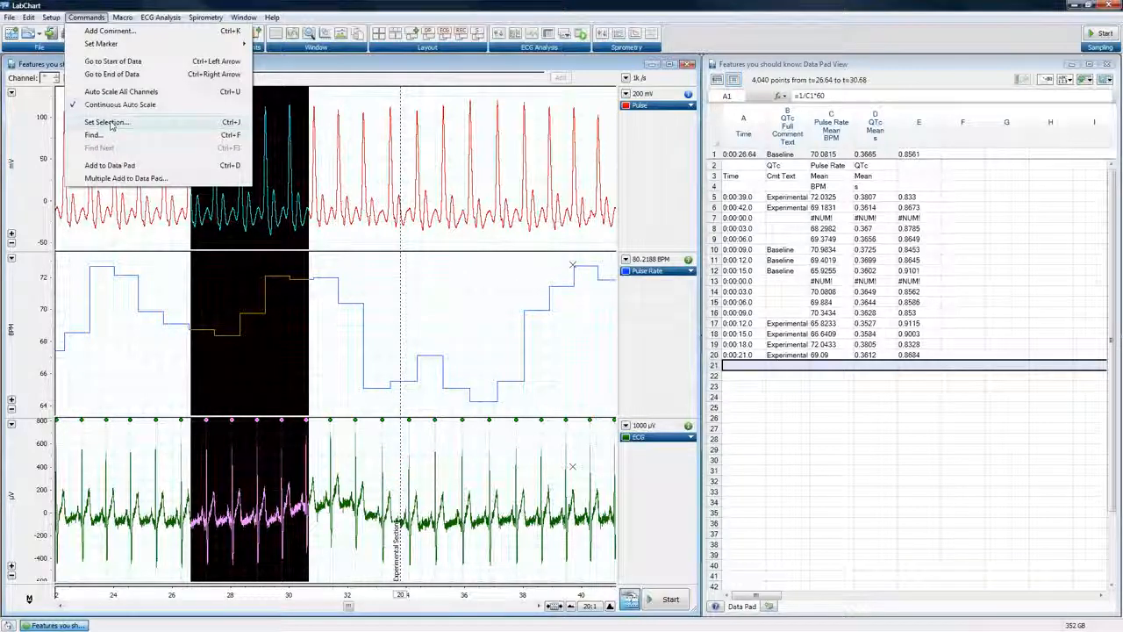
{"action": "left_click", "coordinate": [107, 122]}
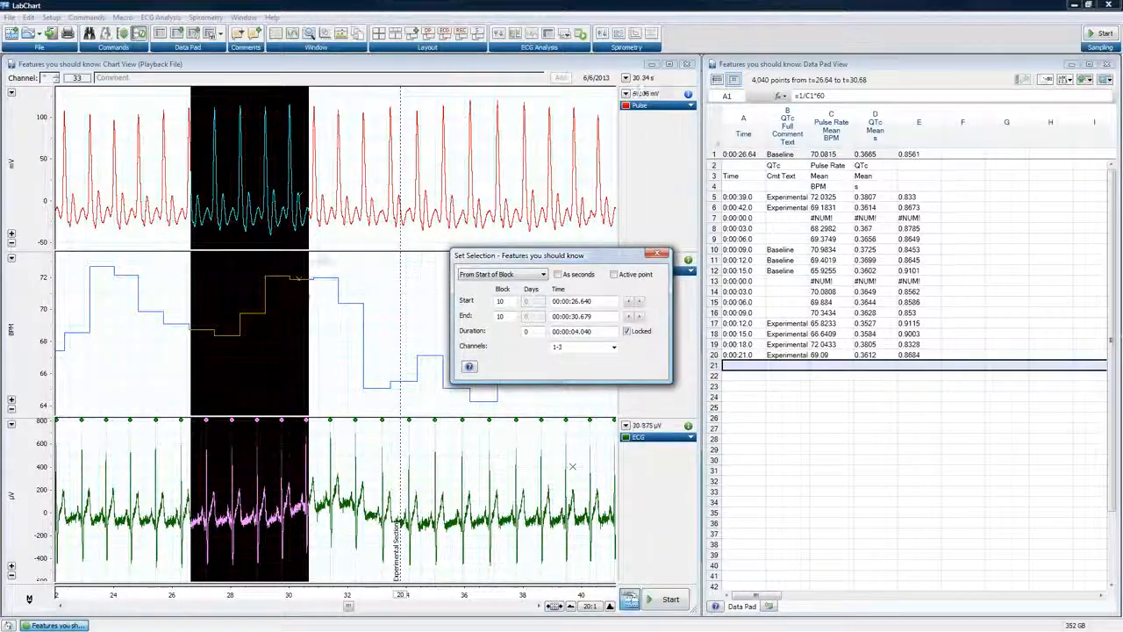
With the duration locked, move the selection on Pulse Rate and ECG to start at 32.88 s, 25.42 s and finally 29.08 s, and close Set Selection
{"action": "left_click", "coordinate": [372, 202]}
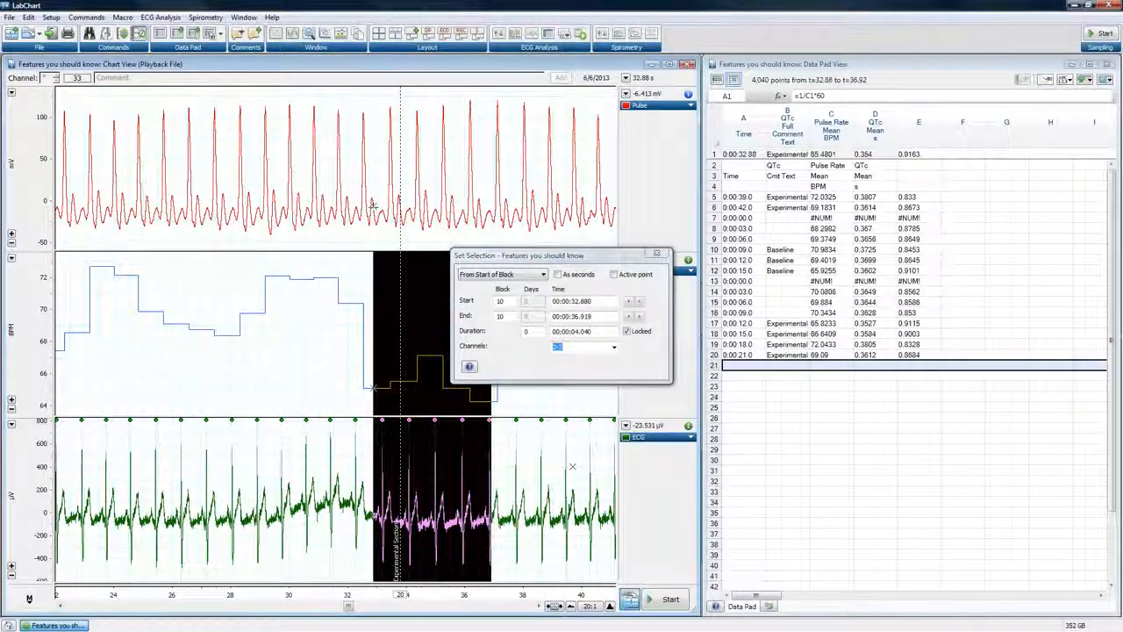
{"action": "left_click", "coordinate": [155, 215]}
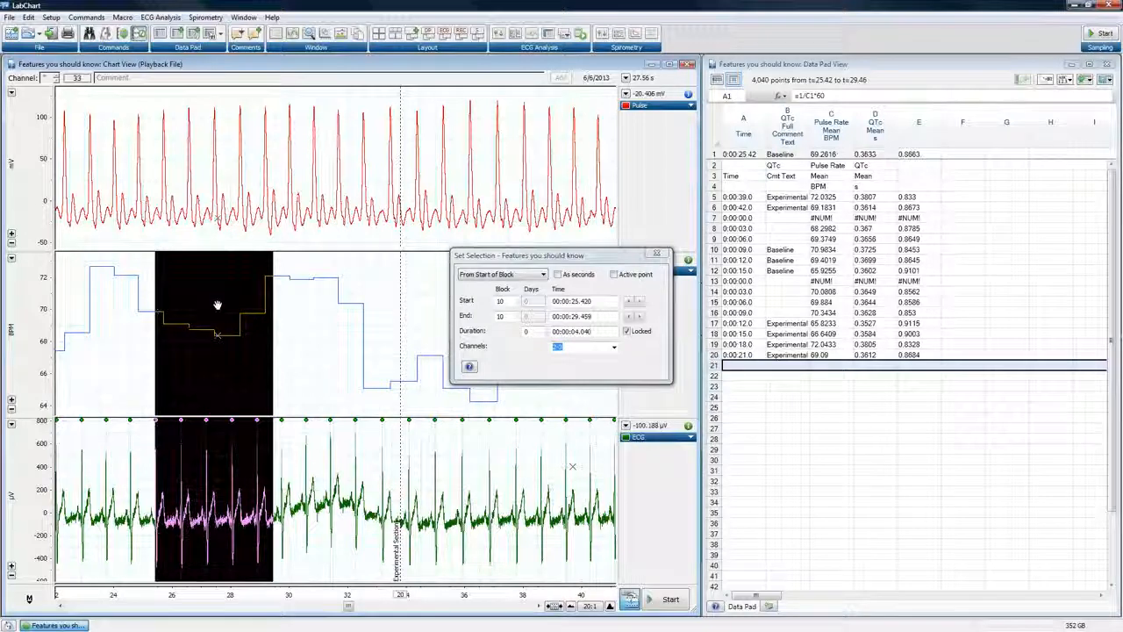
{"action": "mouse_move", "coordinate": [194, 304]}
{"action": "left_mouse_down"}
{"action": "mouse_move", "coordinate": [183, 304]}
{"action": "mouse_move", "coordinate": [363, 306]}
{"action": "mouse_move", "coordinate": [155, 321]}
{"action": "mouse_move", "coordinate": [303, 320]}
{"action": "left_mouse_up"}
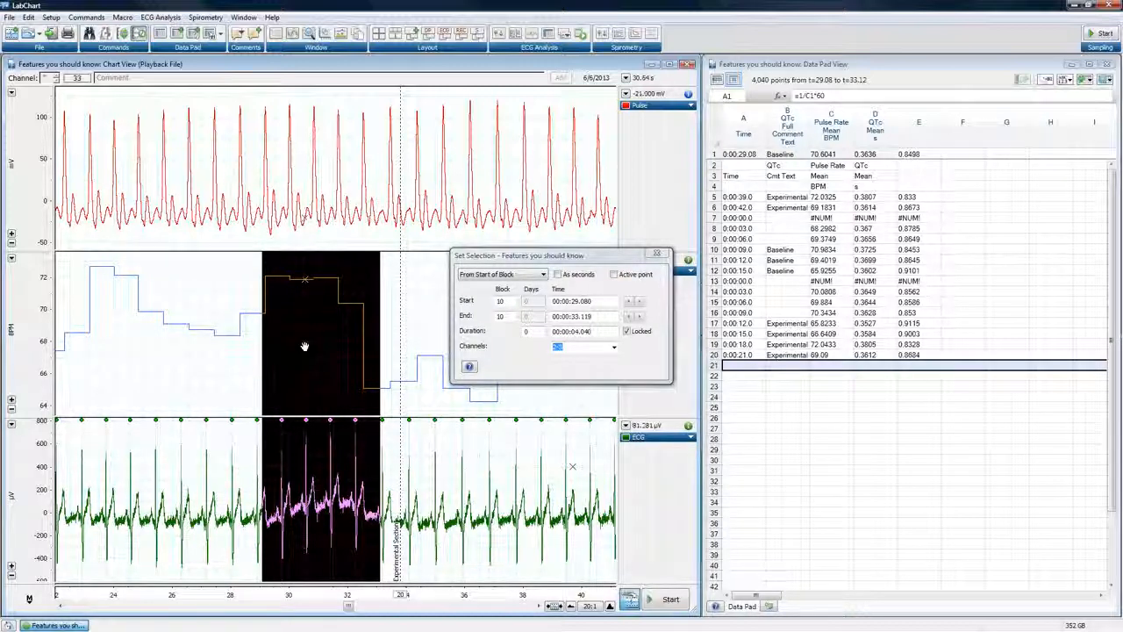
{"action": "left_click", "coordinate": [654, 253]}
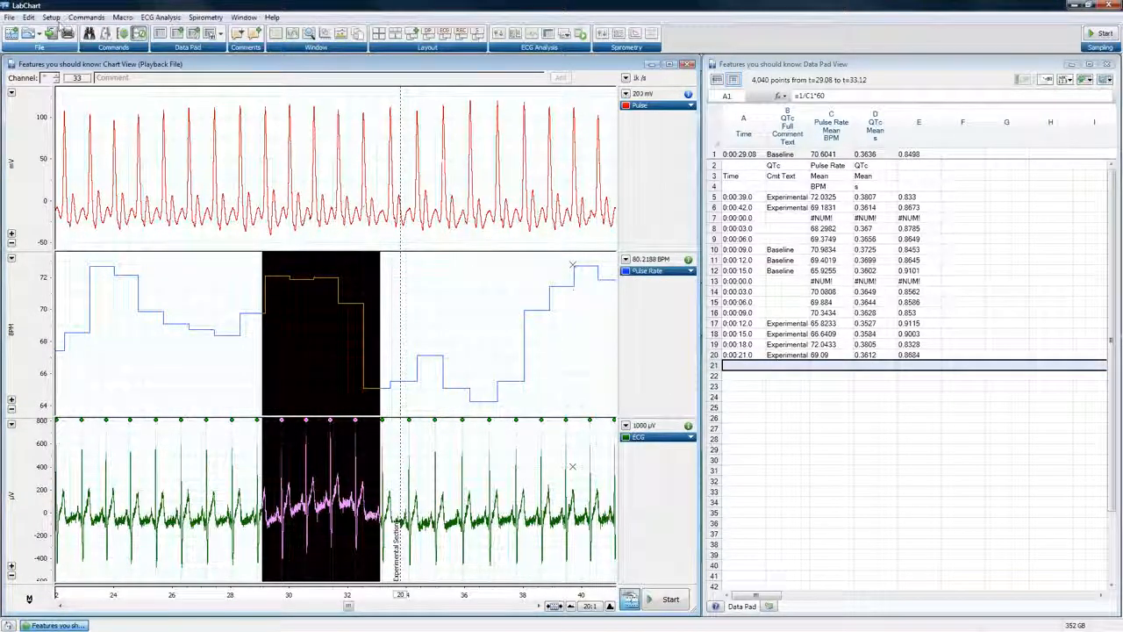
Reopen the Set Selection dialog, unlock the selection duration, and close the dialog
{"action": "left_click", "coordinate": [86, 17]}
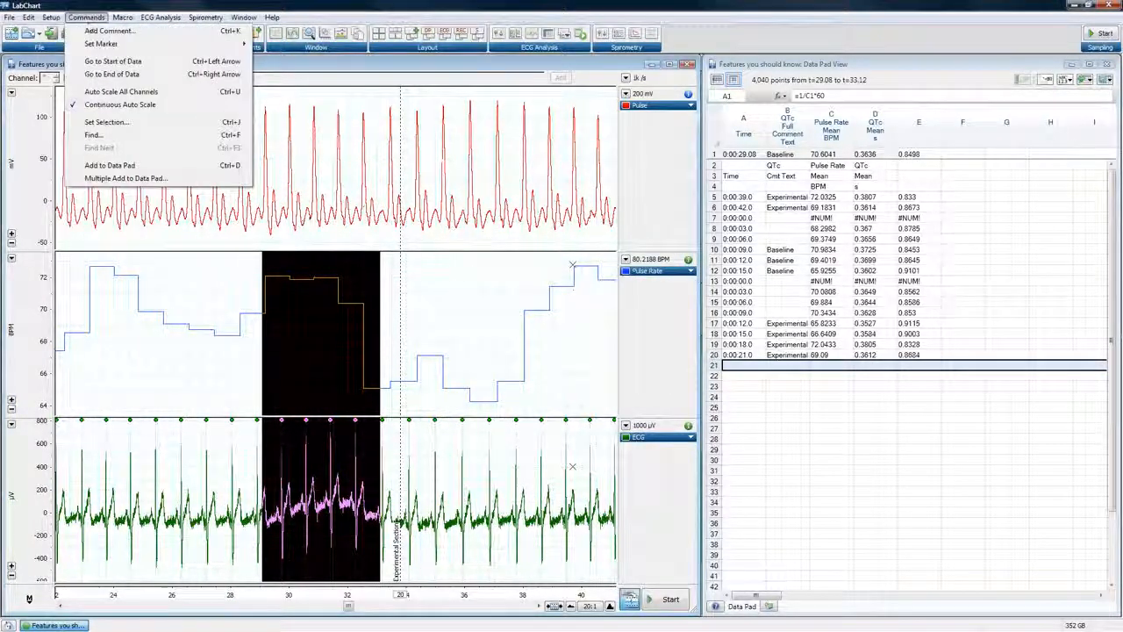
{"action": "left_click", "coordinate": [104, 123]}
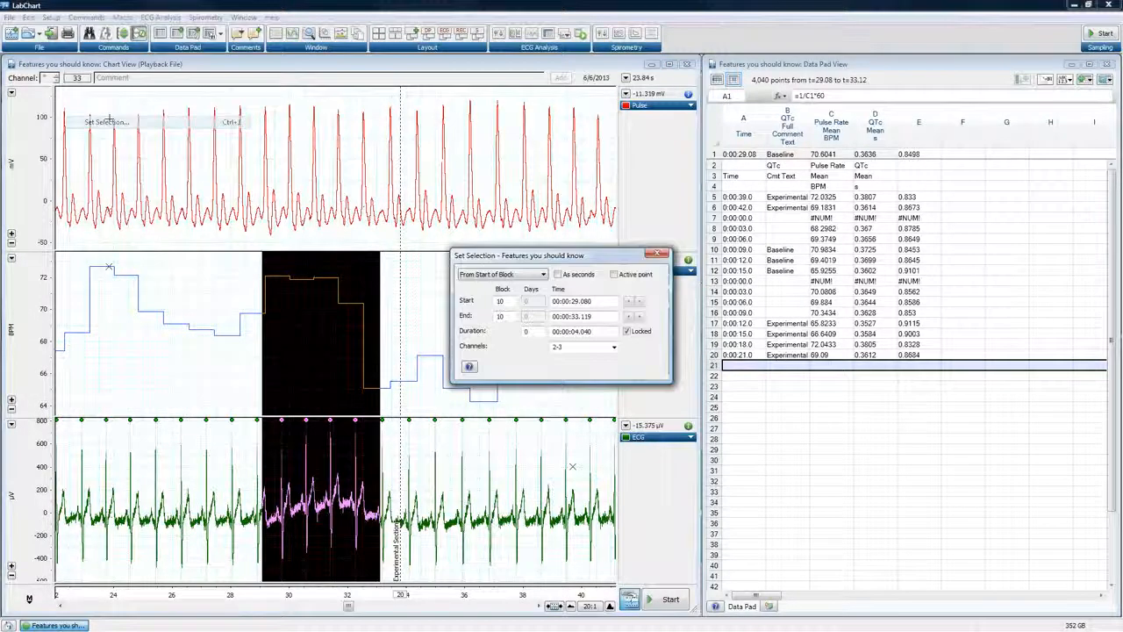
{"action": "left_click", "coordinate": [627, 331]}
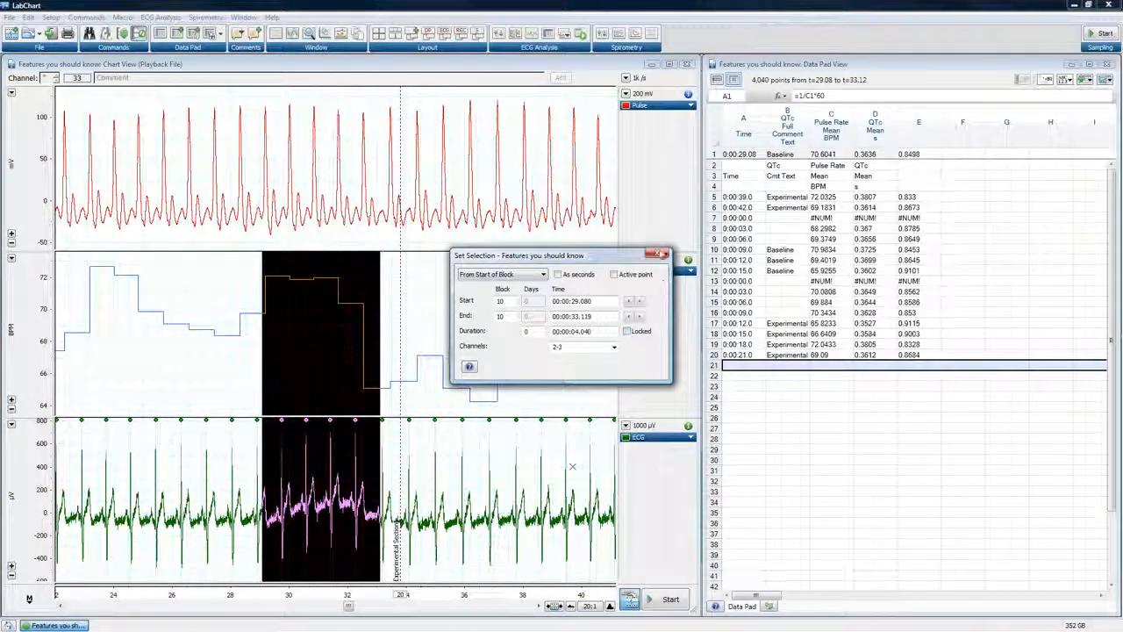
{"action": "left_click", "coordinate": [663, 255]}
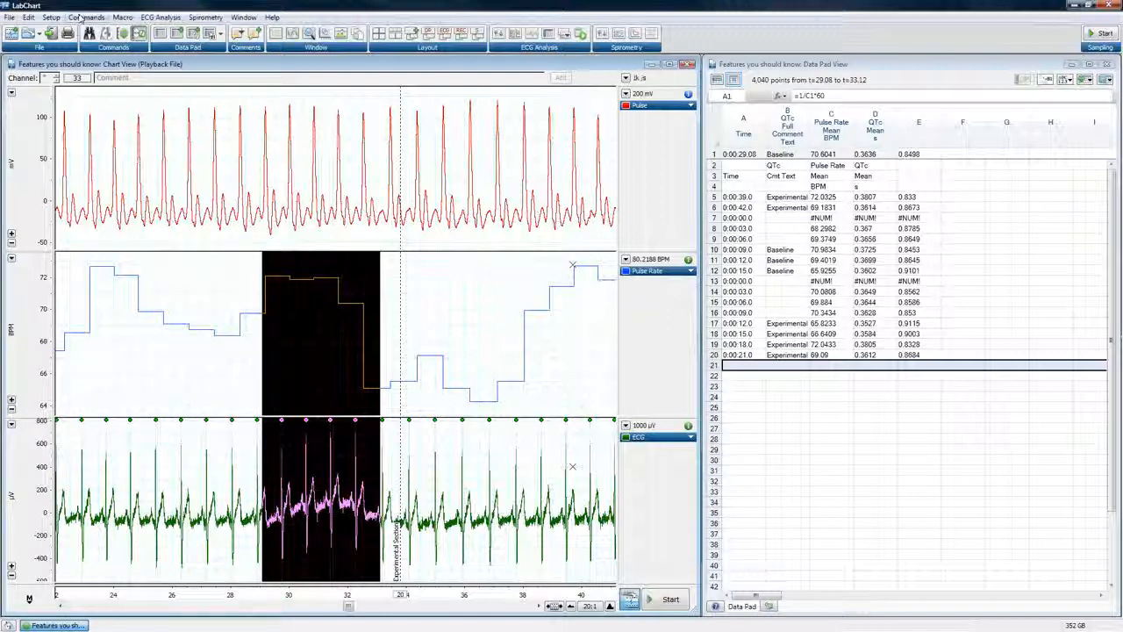
Enable the function key miniwindow in Preset Comments and reposition the miniwindow over the upper end of the Chart View
{"action": "left_click", "coordinate": [51, 17]}
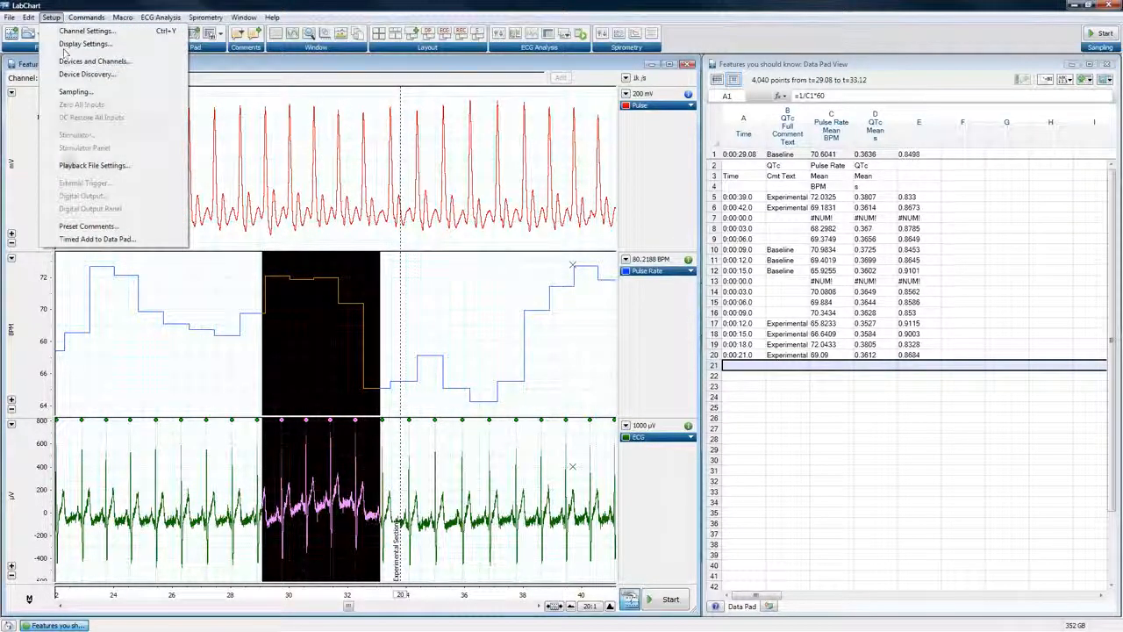
{"action": "left_click", "coordinate": [70, 227]}
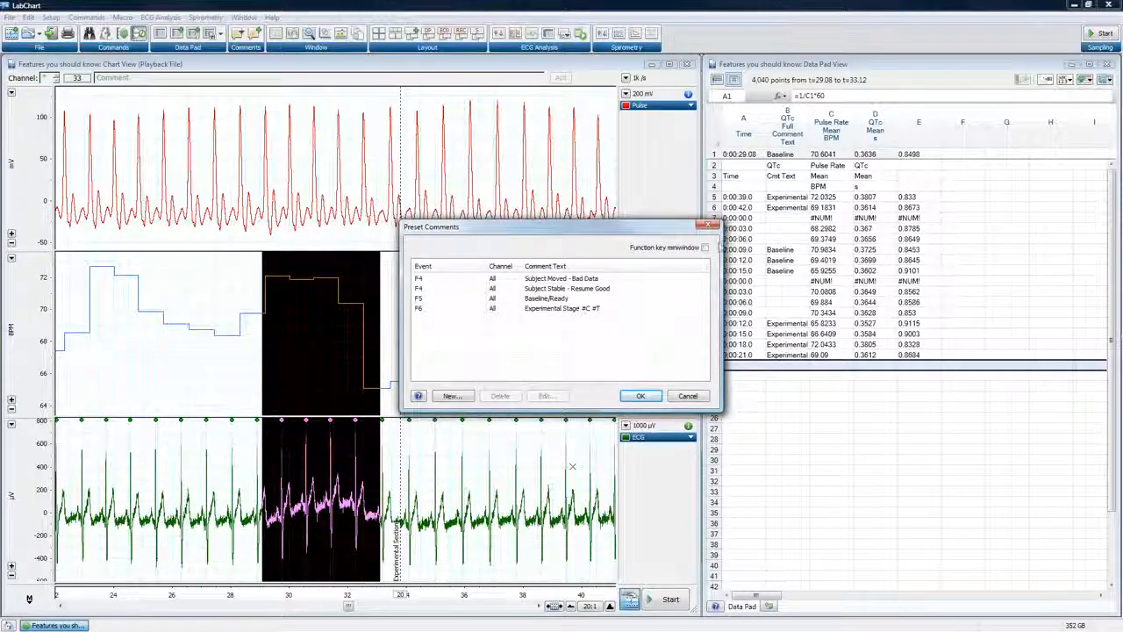
{"action": "left_click", "coordinate": [706, 247]}
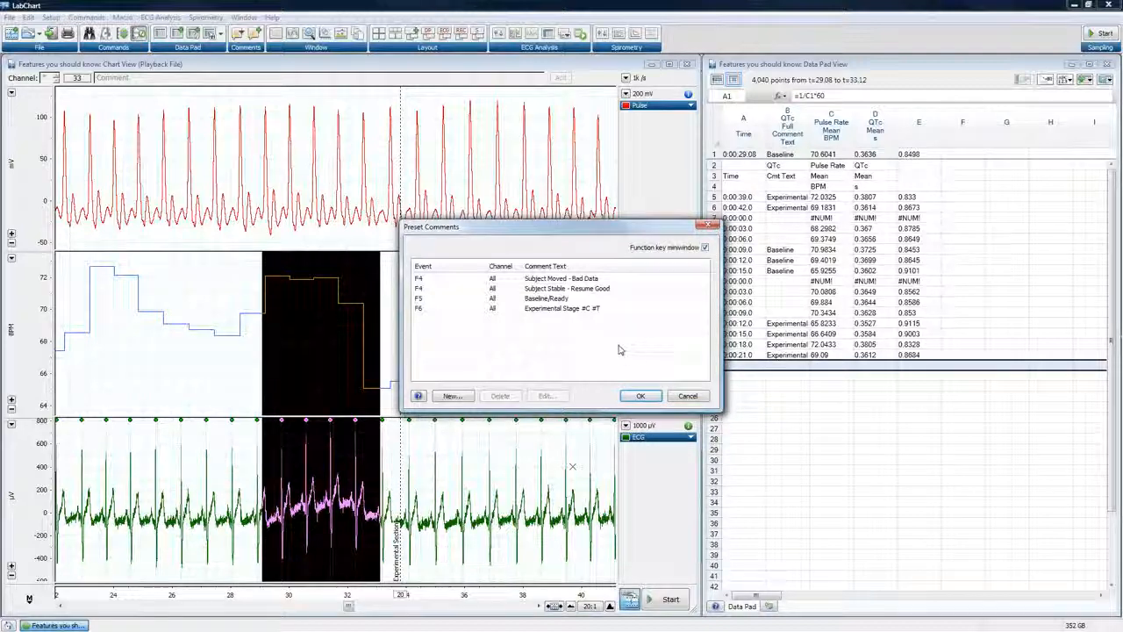
{"action": "left_click", "coordinate": [639, 397]}
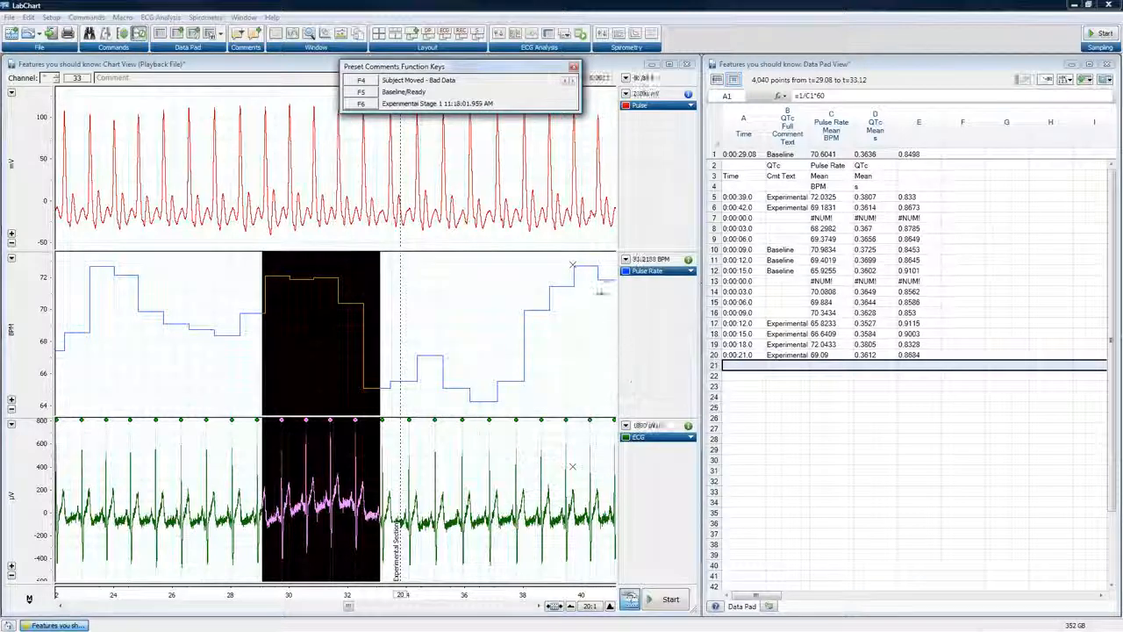
{"action": "left_click_drag", "start_coordinate": [509, 70], "coordinate": [605, 68]}
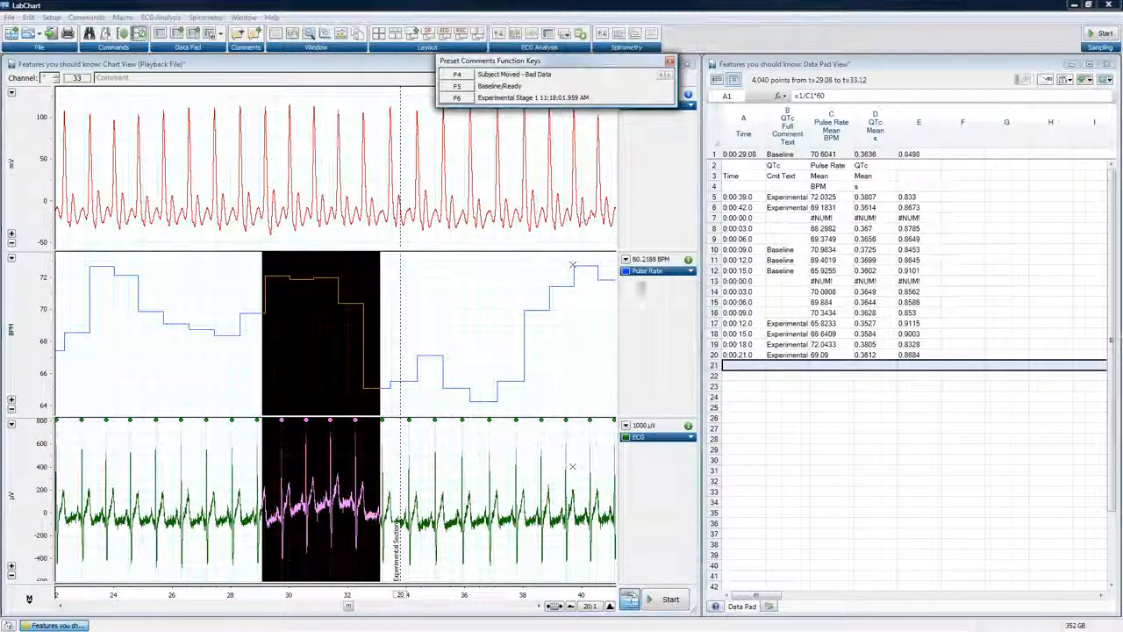
Start sampling and change the window layout so the Chart View fills the workspace
{"action": "left_click", "coordinate": [669, 599]}
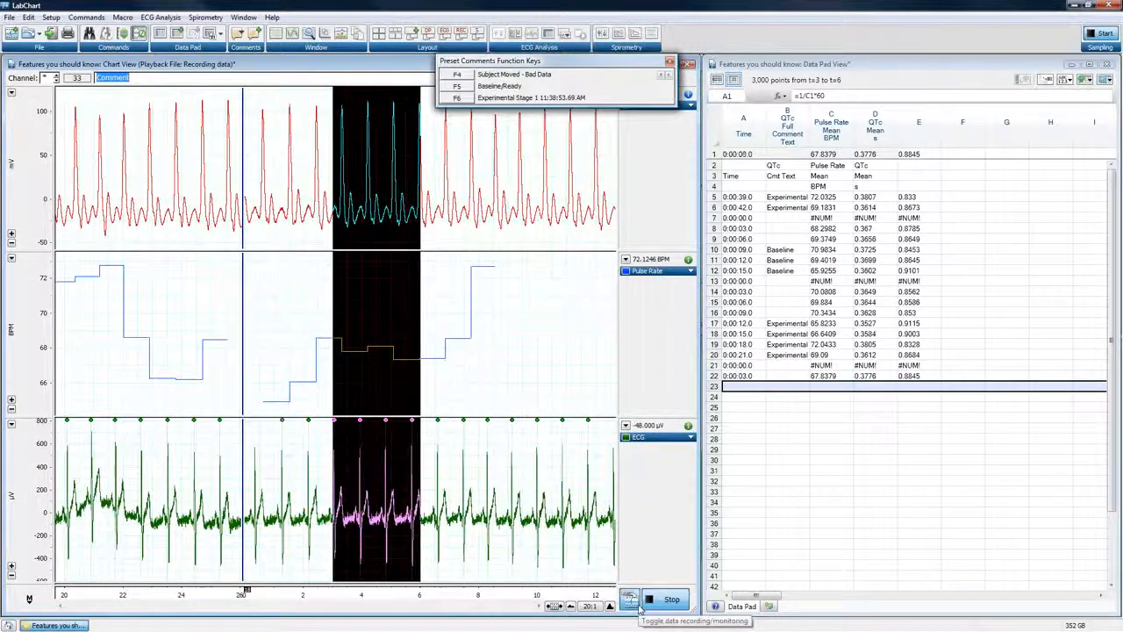
{"action": "left_click", "coordinate": [478, 33]}
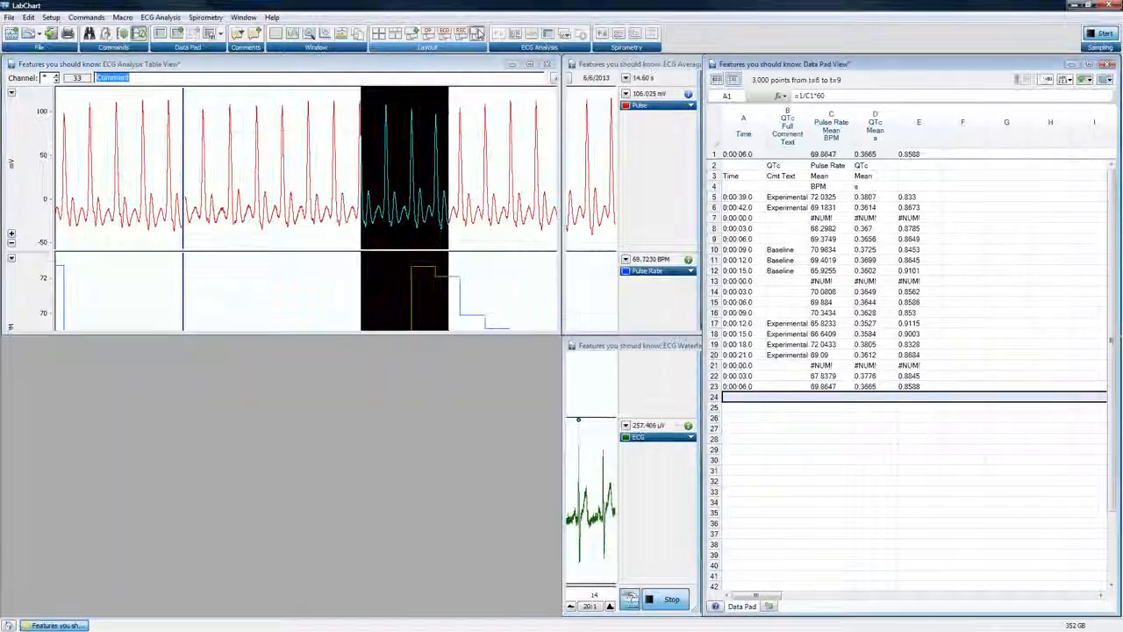
{"action": "left_click", "coordinate": [479, 33]}
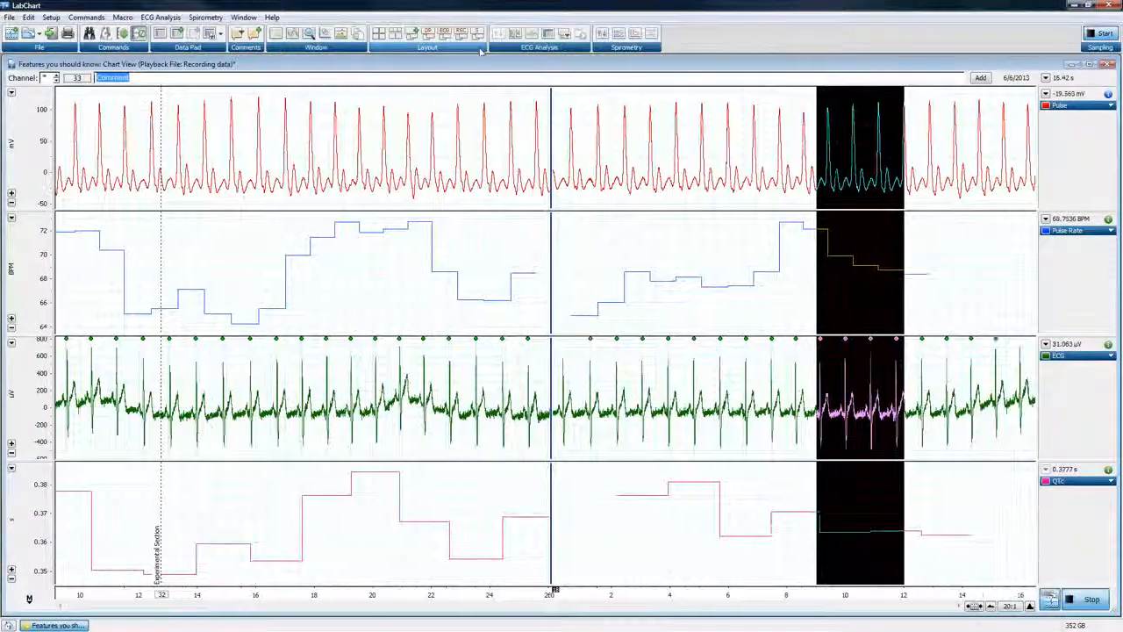
Stop sampling and bring back the function key miniwindow by confirming the Preset Comments settings
{"action": "left_click", "coordinate": [74, 18]}
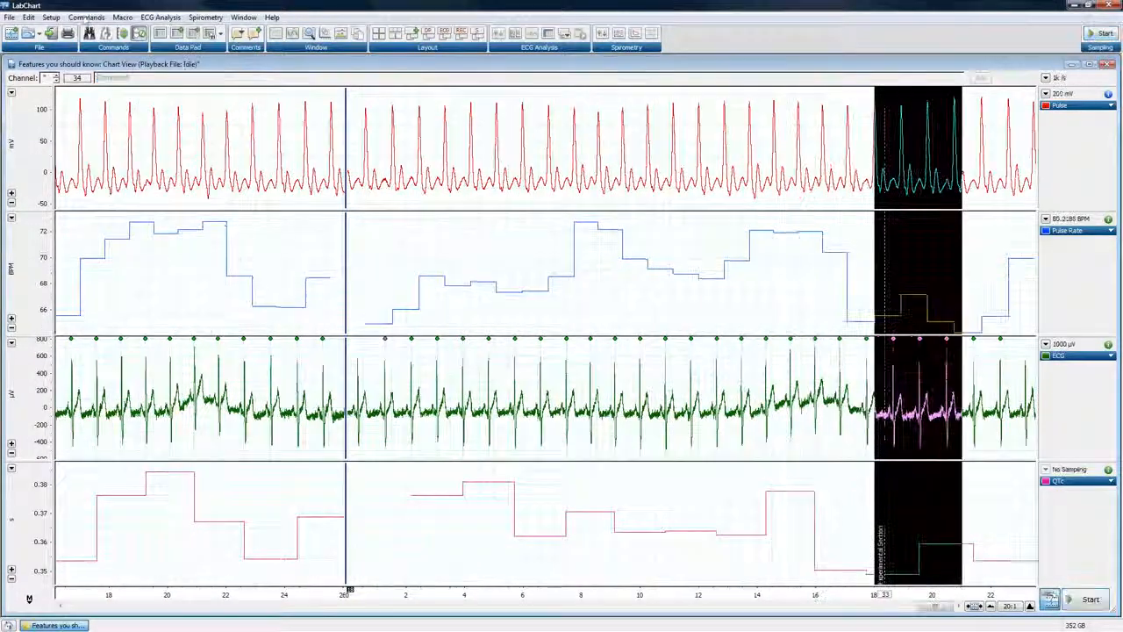
{"action": "left_click", "coordinate": [86, 18]}
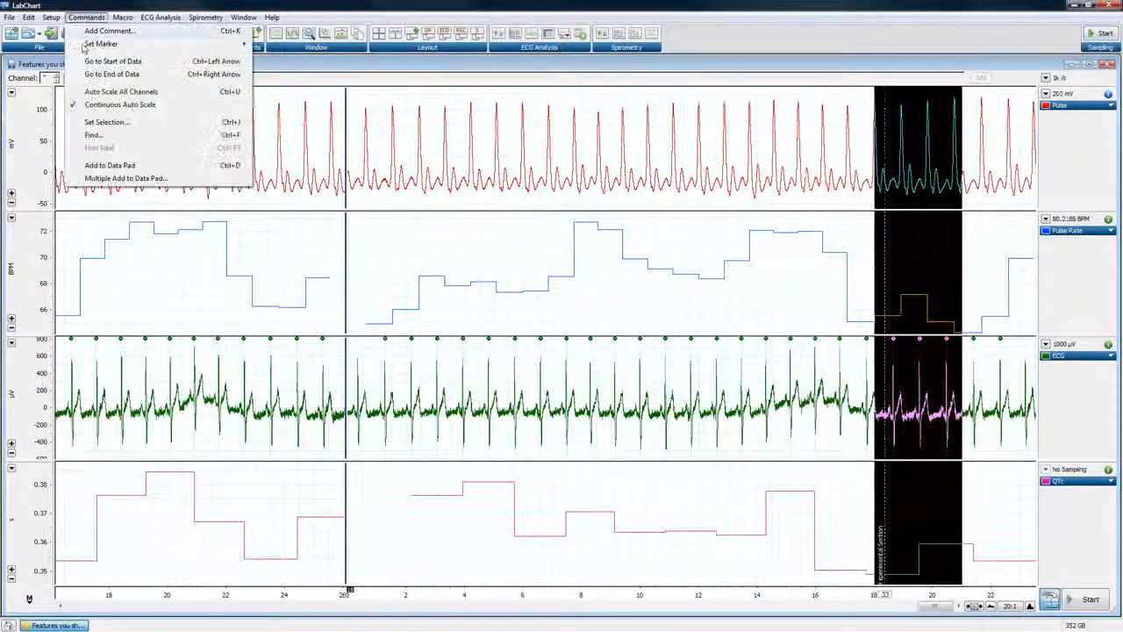
{"action": "mouse_move", "coordinate": [50, 18]}
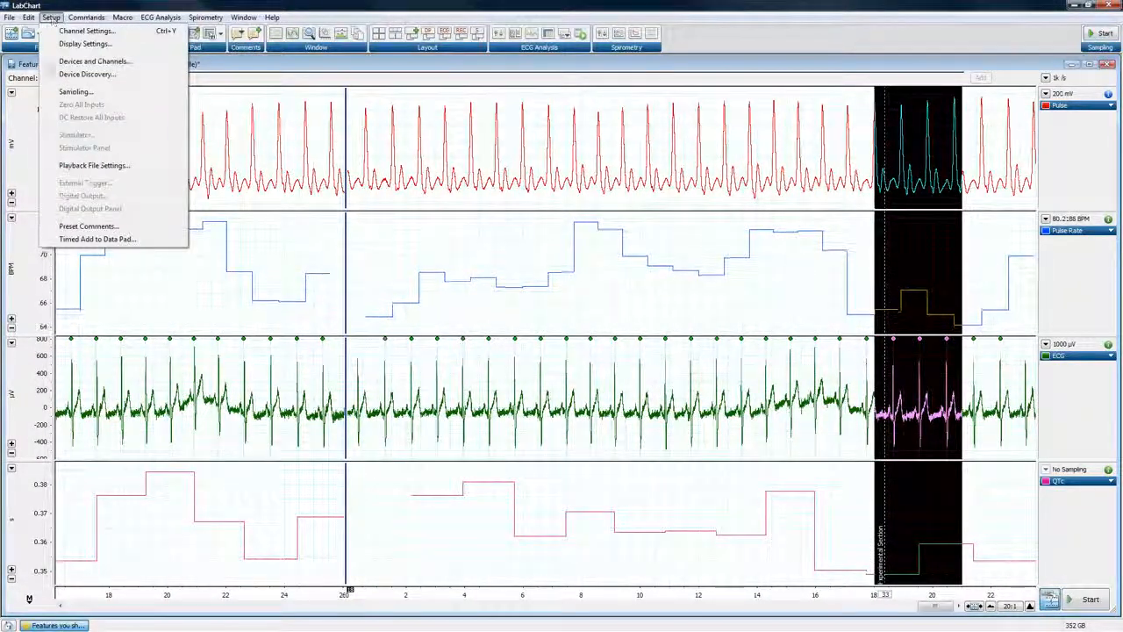
{"action": "left_click", "coordinate": [63, 227]}
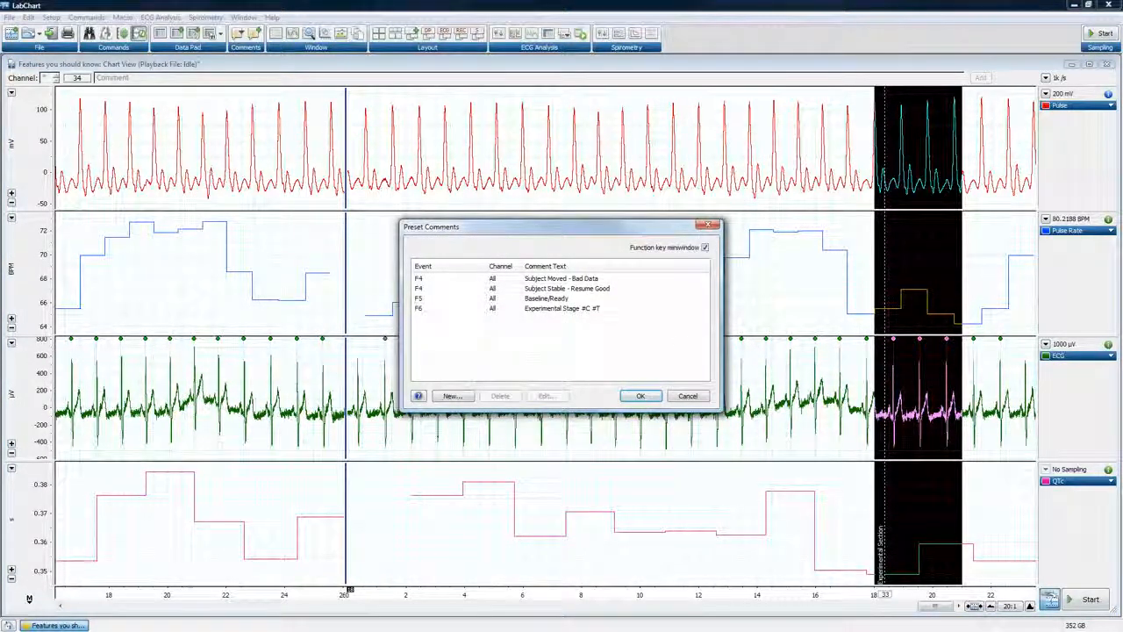
{"action": "left_click", "coordinate": [654, 400]}
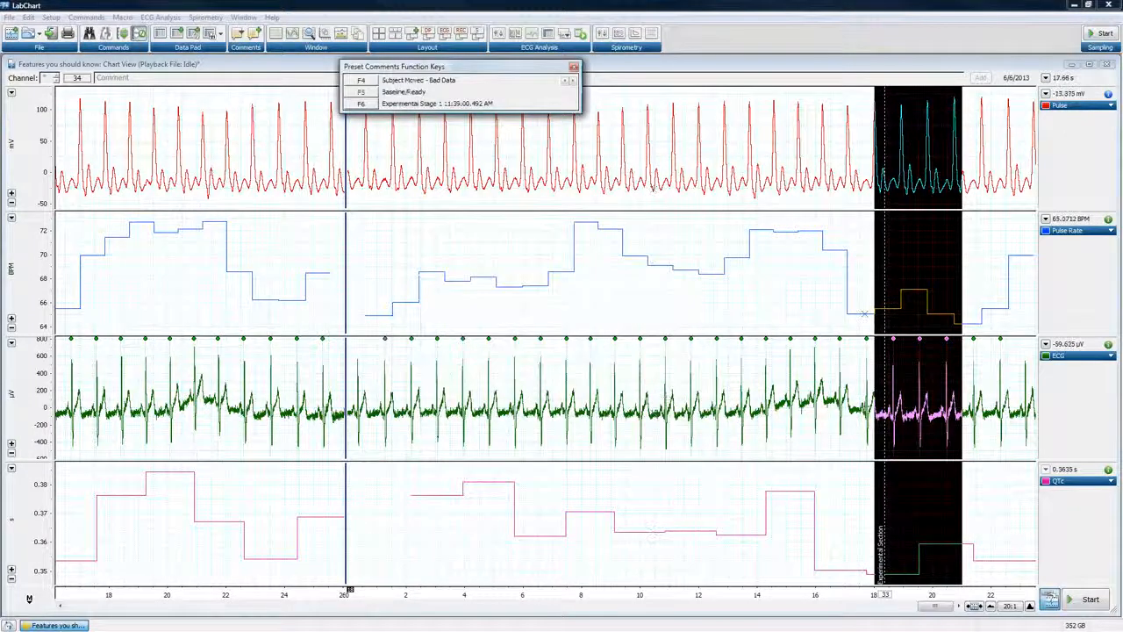
Start sampling and cycle the F4 preset comment to Subject Stable - Resume Good and back to Subject Moved - Bad Data
{"action": "left_click", "coordinate": [1088, 604]}
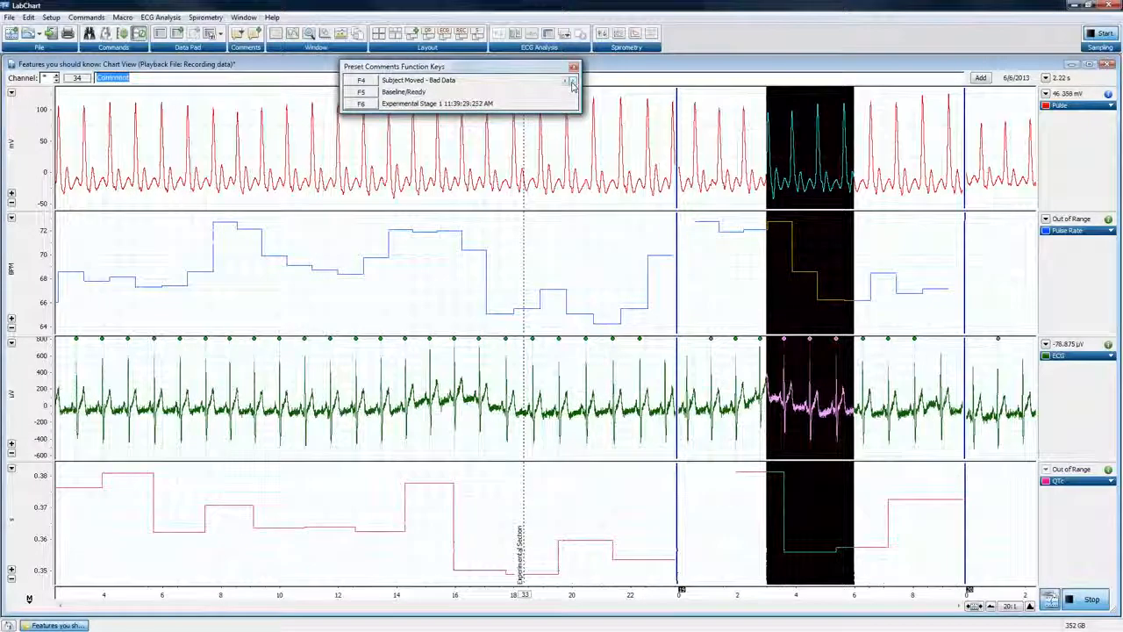
{"action": "left_click", "coordinate": [573, 83]}
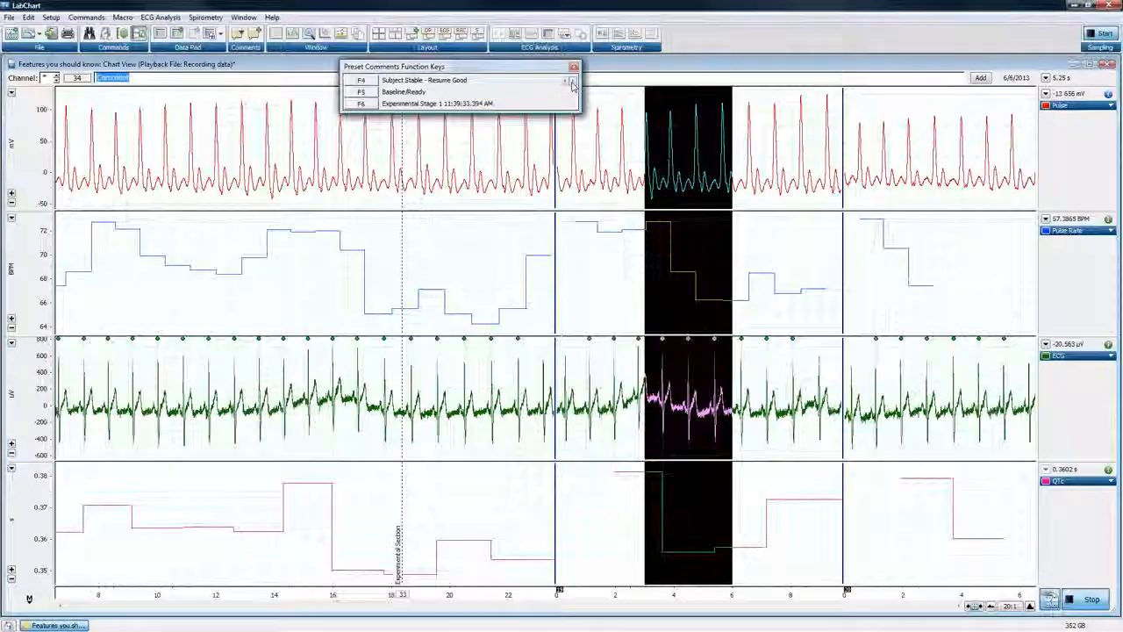
{"action": "left_click", "coordinate": [571, 82]}
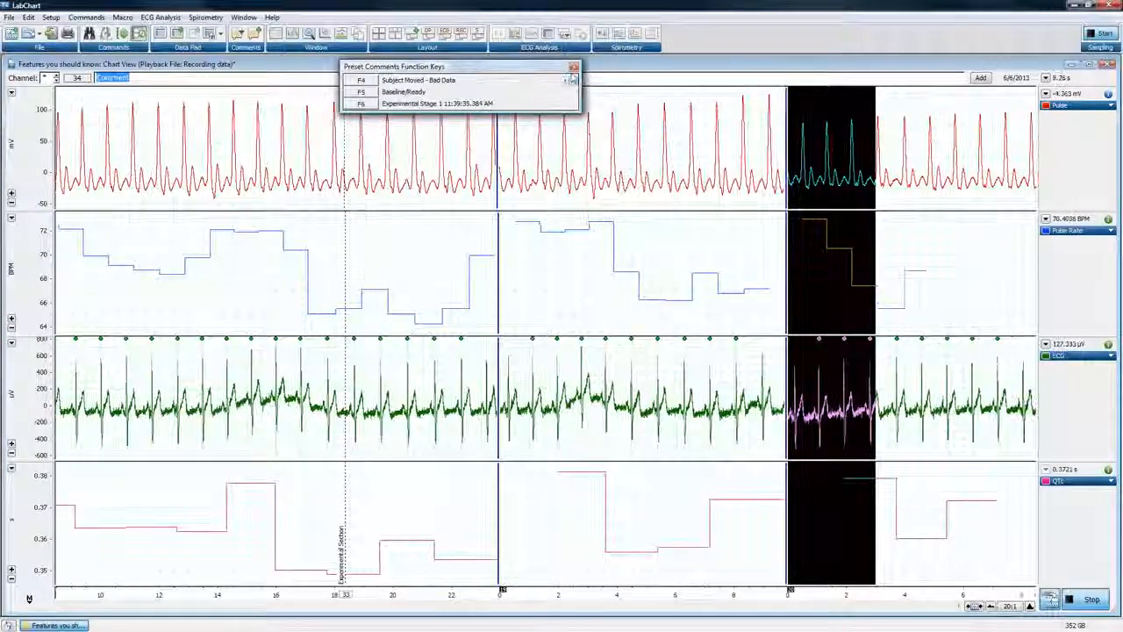
Insert the preset comments Subject Moved - Bad Data and Subject Stable - Resume Good into the recording, and stop sampling
{"action": "key", "text": "F5"}
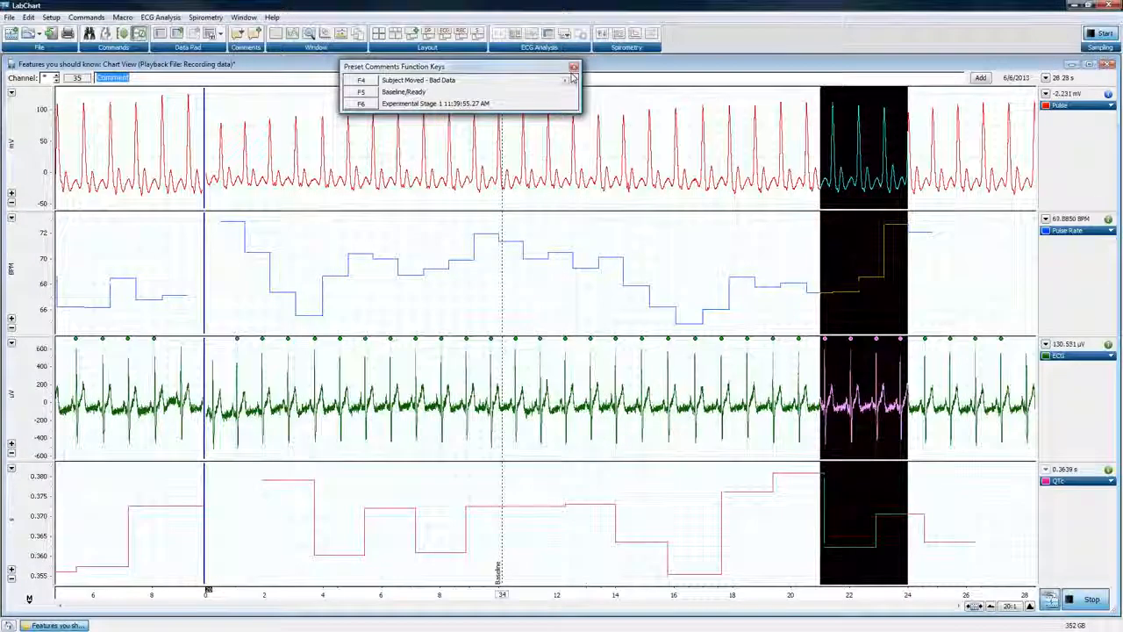
{"action": "key", "text": "F4"}
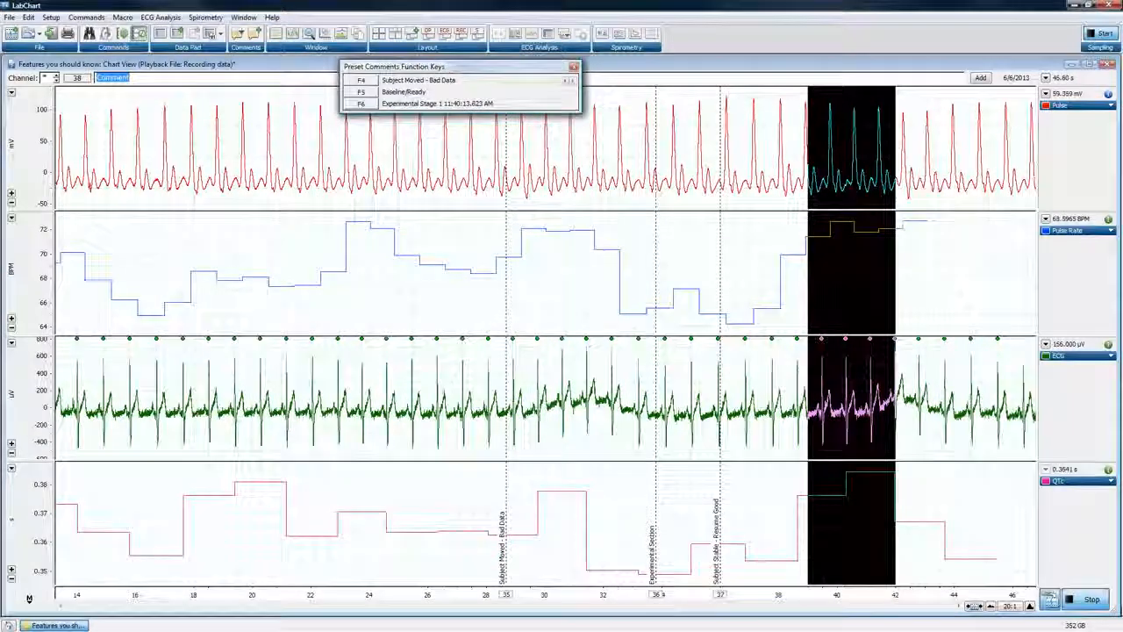
Open the event configuration of the Subject Moved - Bad Data preset comment, review its shortcut and text, and confirm it
{"action": "left_click", "coordinate": [50, 17]}
{"action": "left_click", "coordinate": [88, 227]}
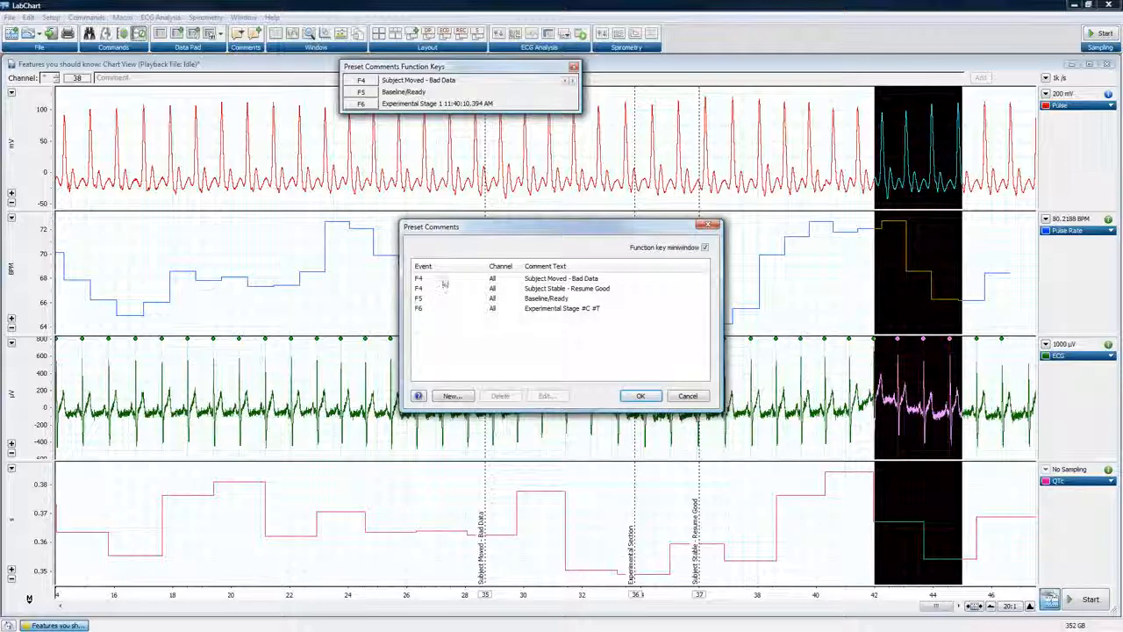
{"action": "left_click", "coordinate": [445, 281]}
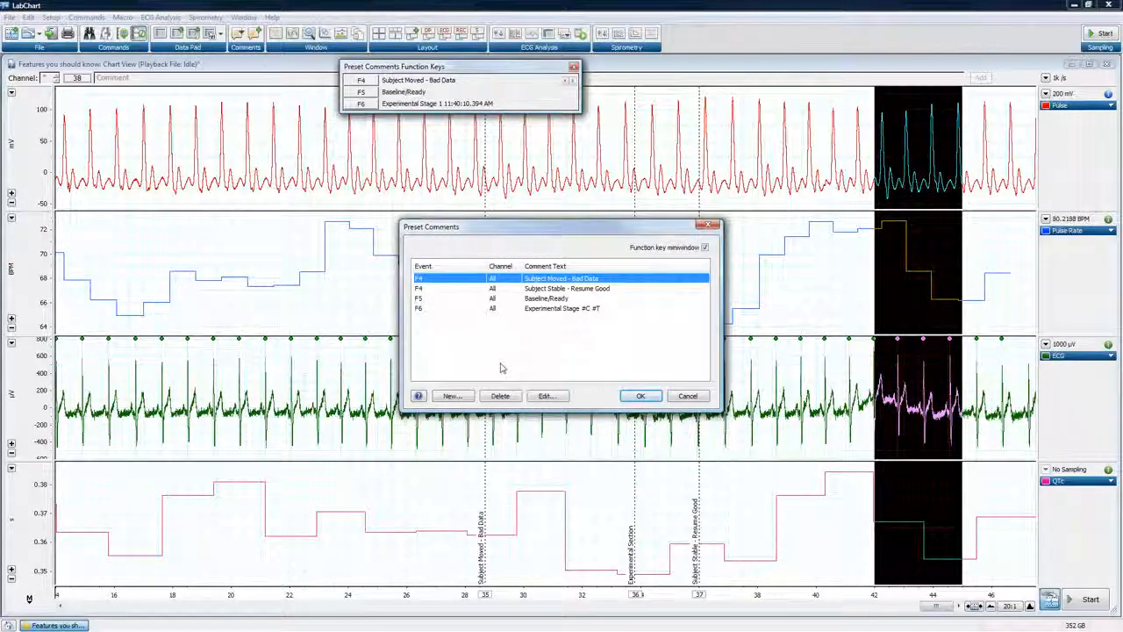
{"action": "left_click", "coordinate": [545, 396]}
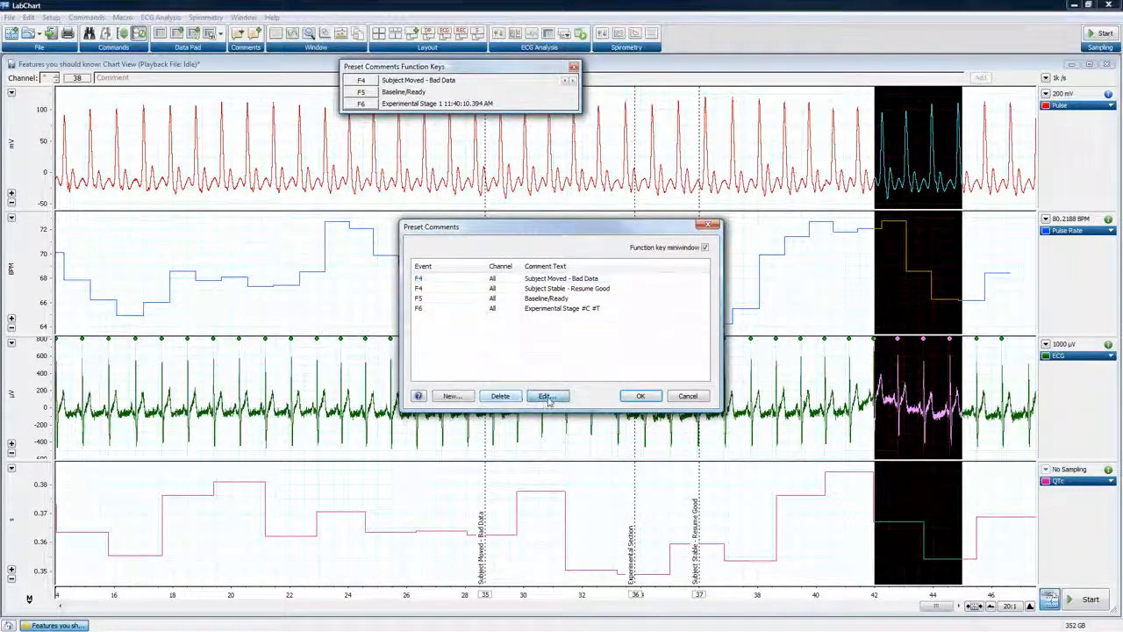
{"action": "left_click_drag", "start_coordinate": [544, 250], "coordinate": [518, 260]}
{"action": "left_click", "coordinate": [562, 377]}
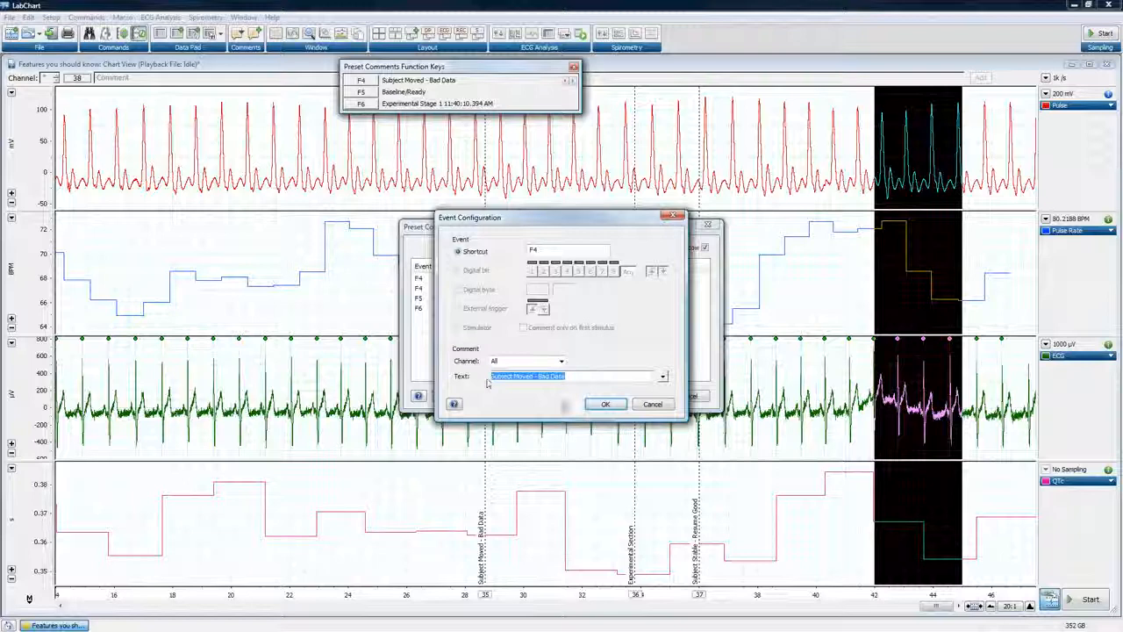
{"action": "left_click", "coordinate": [605, 404]}
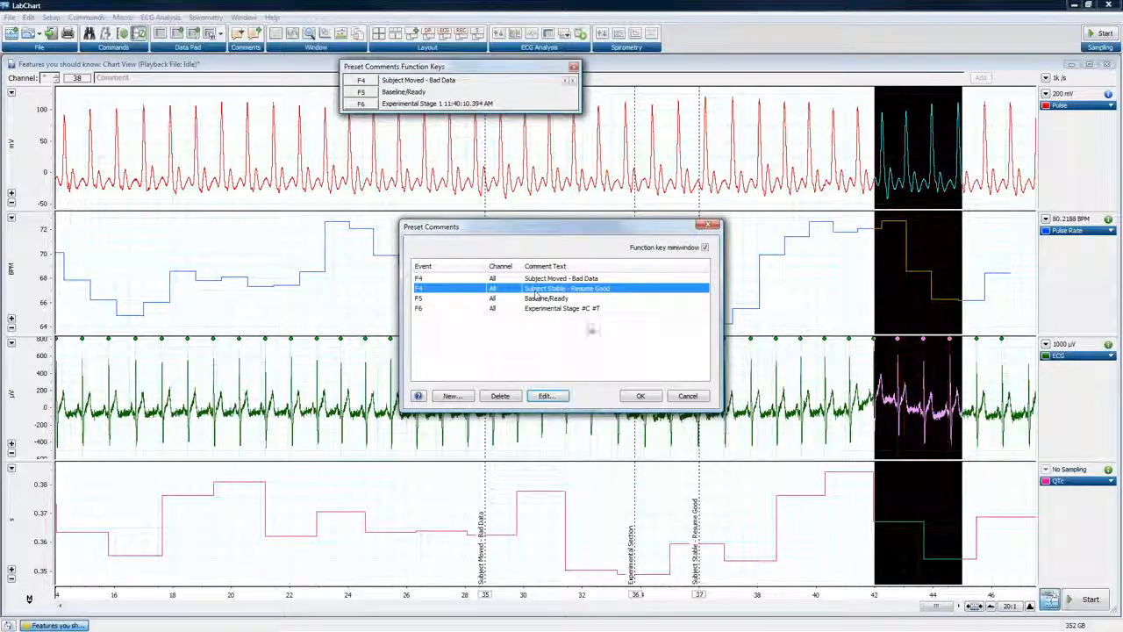
Start sampling and insert the preset comments Subject Moved - Bad Data, Subject Stable - Resume Good and Baseline/Ready into the recording
{"action": "left_click", "coordinate": [640, 396]}
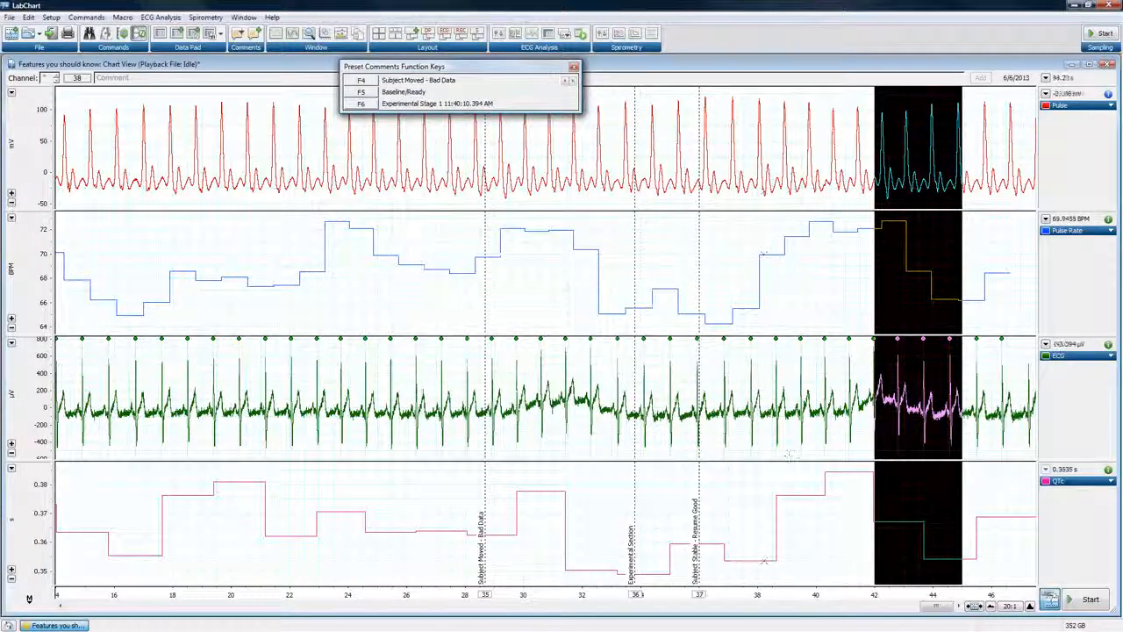
{"action": "left_click", "coordinate": [1091, 598]}
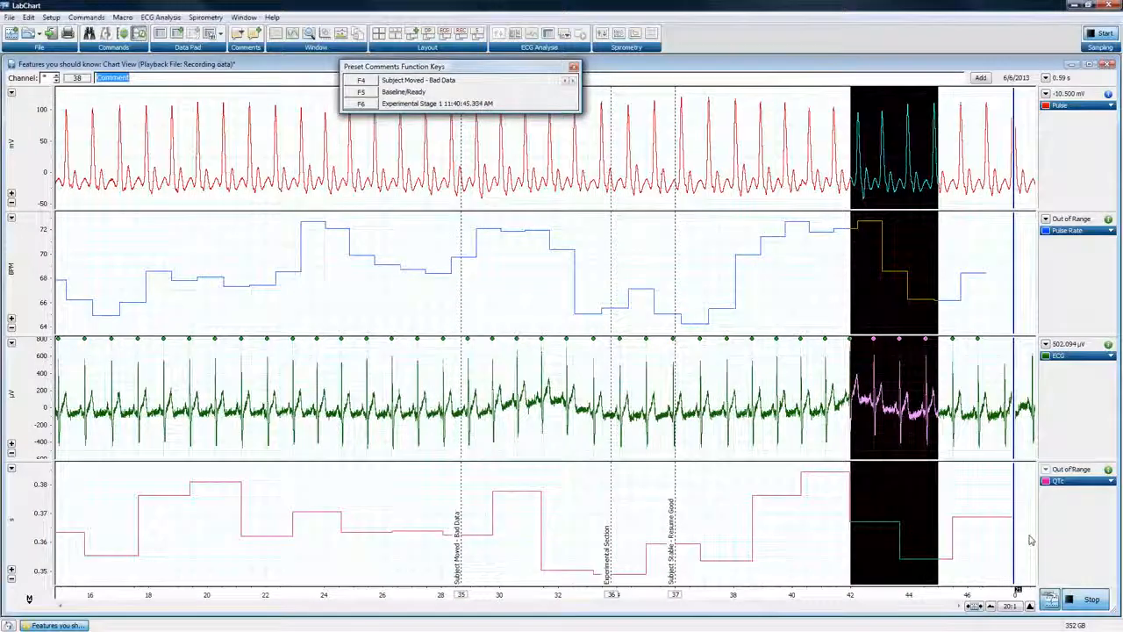
{"action": "key", "text": "F4"}
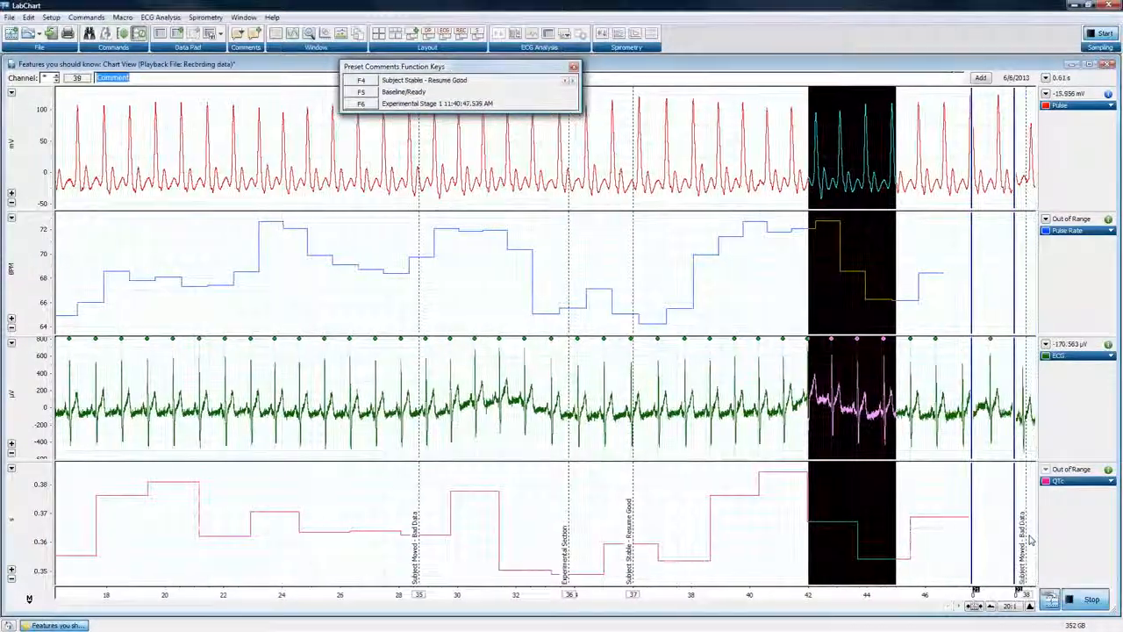
{"action": "key", "text": "F4"}
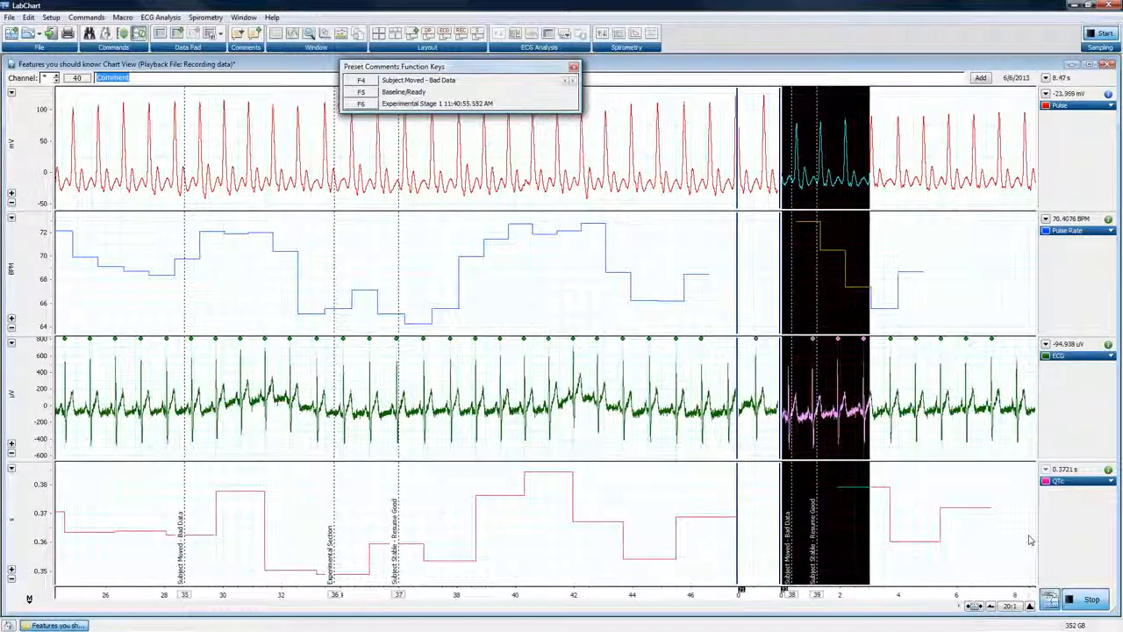
{"action": "left_click", "coordinate": [419, 94]}
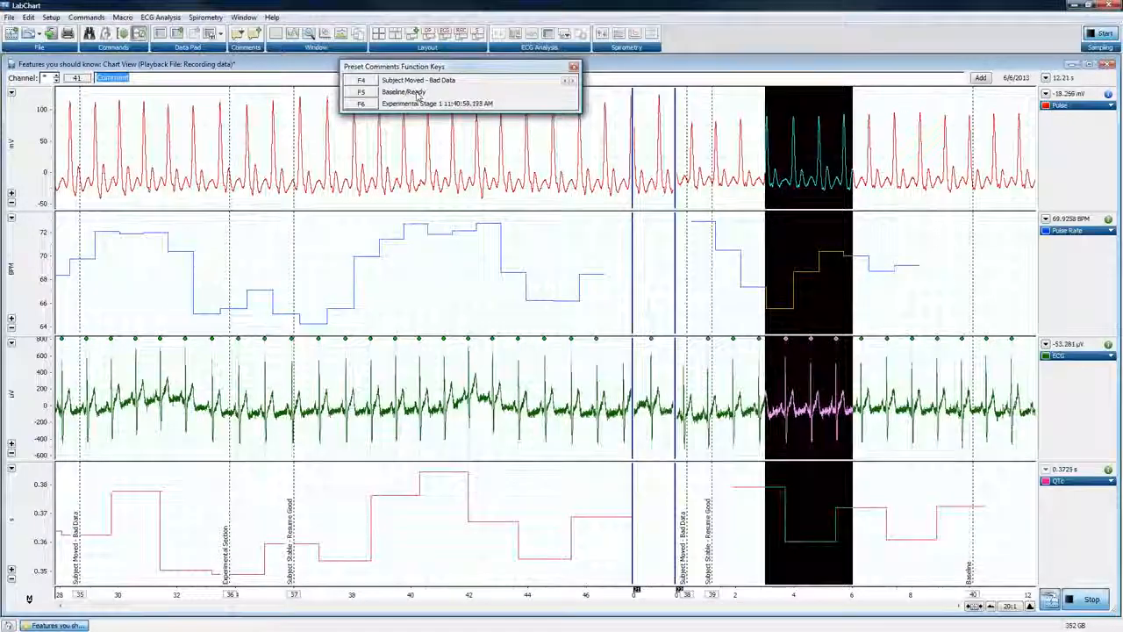
{"action": "left_click", "coordinate": [420, 94]}
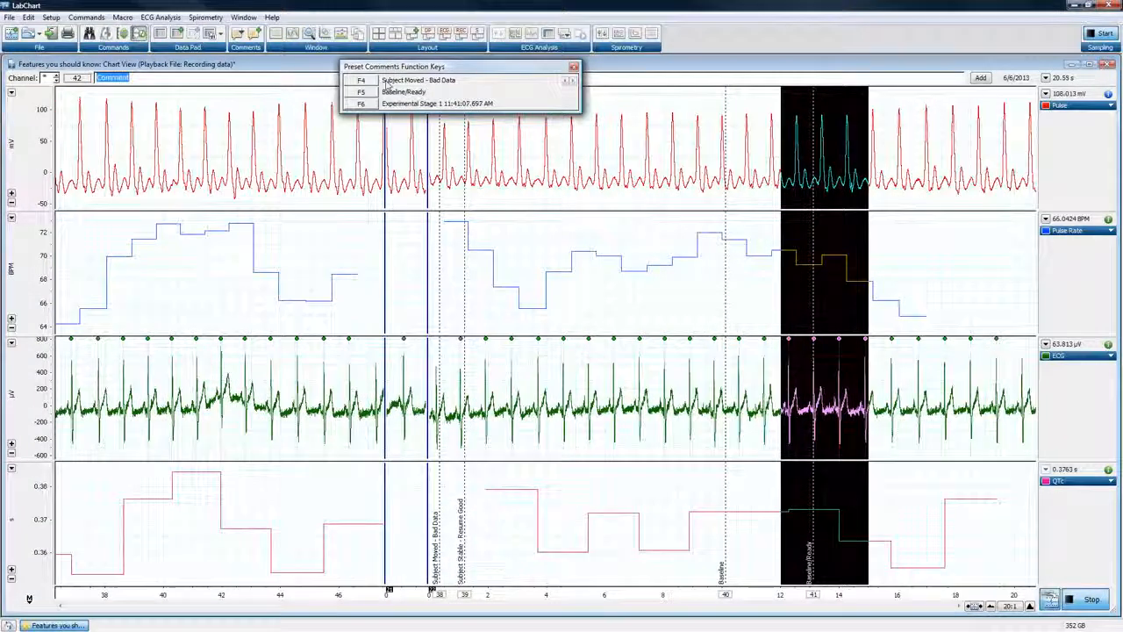
Insert both F4 comments from the function key miniwindow, and skip F4 ahead to insert Subject Stable - Resume Good again
{"action": "left_click", "coordinate": [387, 83]}
{"action": "left_click", "coordinate": [387, 83]}
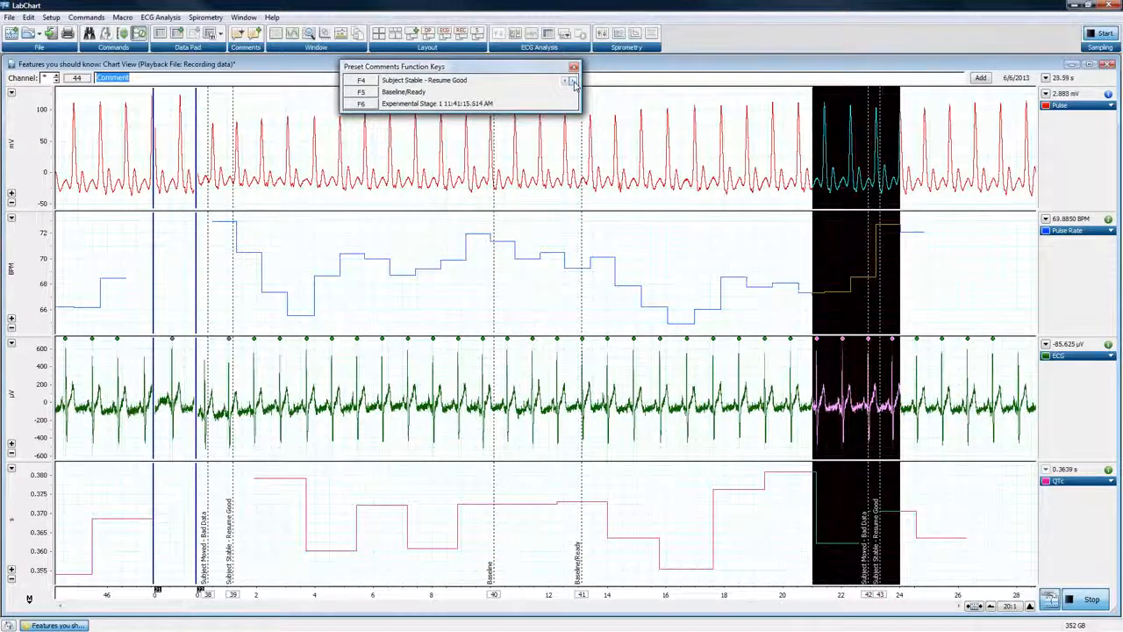
{"action": "left_click", "coordinate": [574, 81]}
{"action": "key", "text": "F4"}
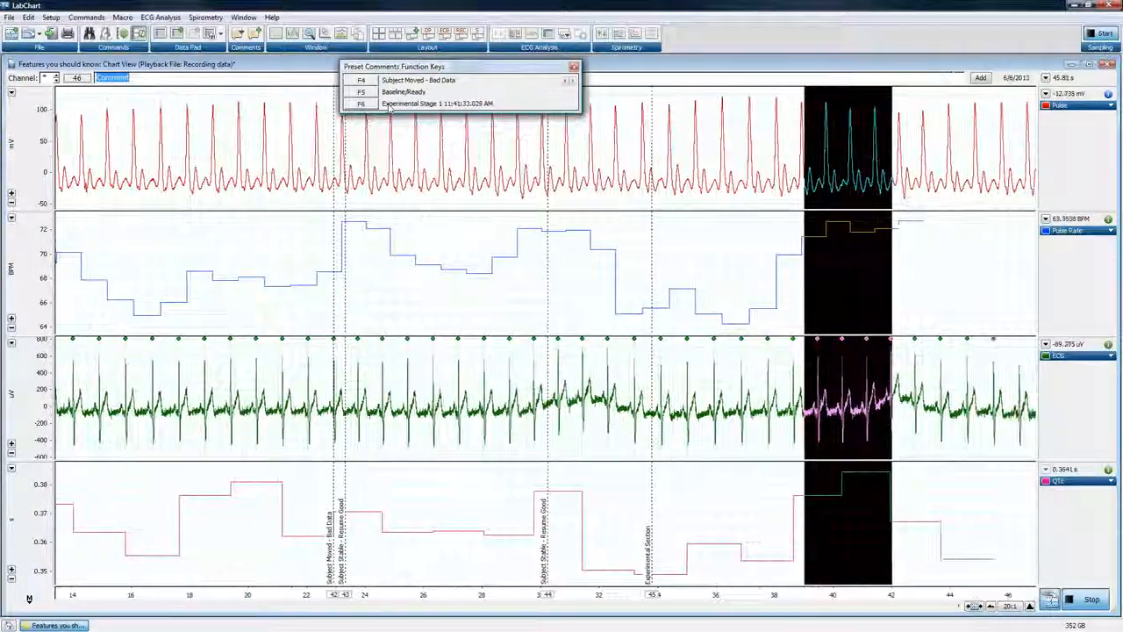
Insert the F6 Experimental Stage comment five times during recording and stop sampling
{"action": "key", "text": "F6"}
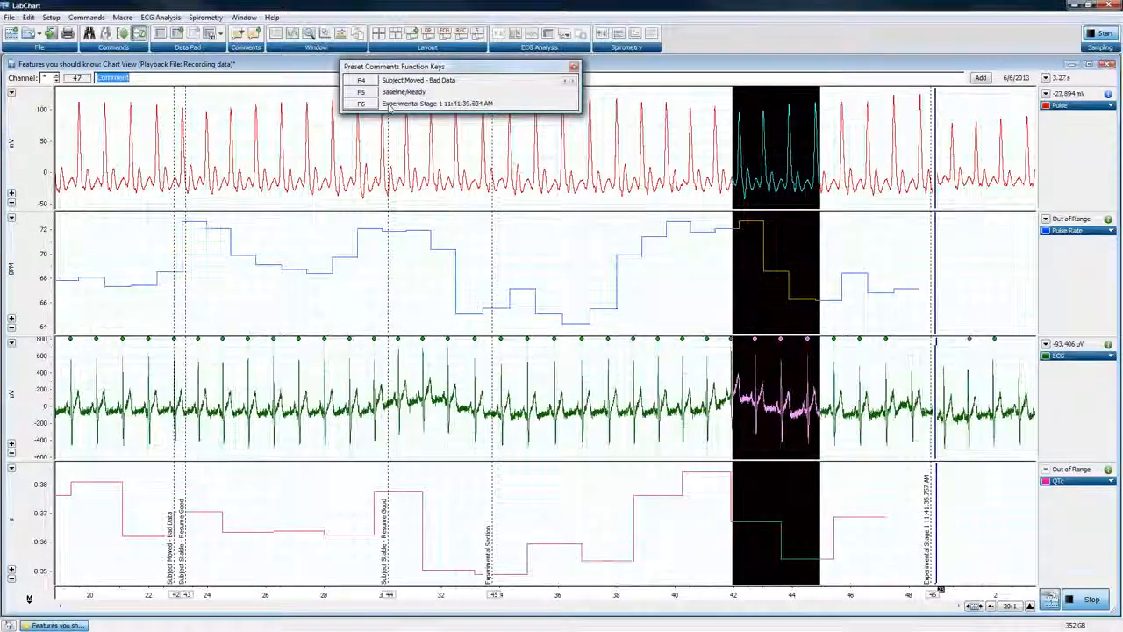
{"action": "key", "text": "F6"}
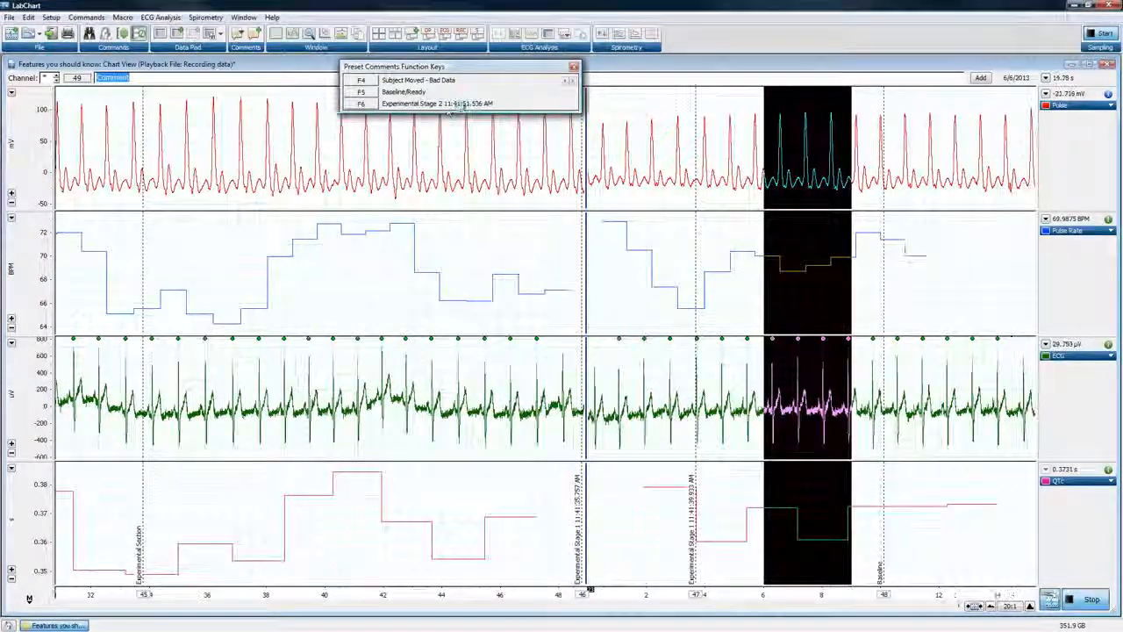
{"action": "key", "text": "F6"}
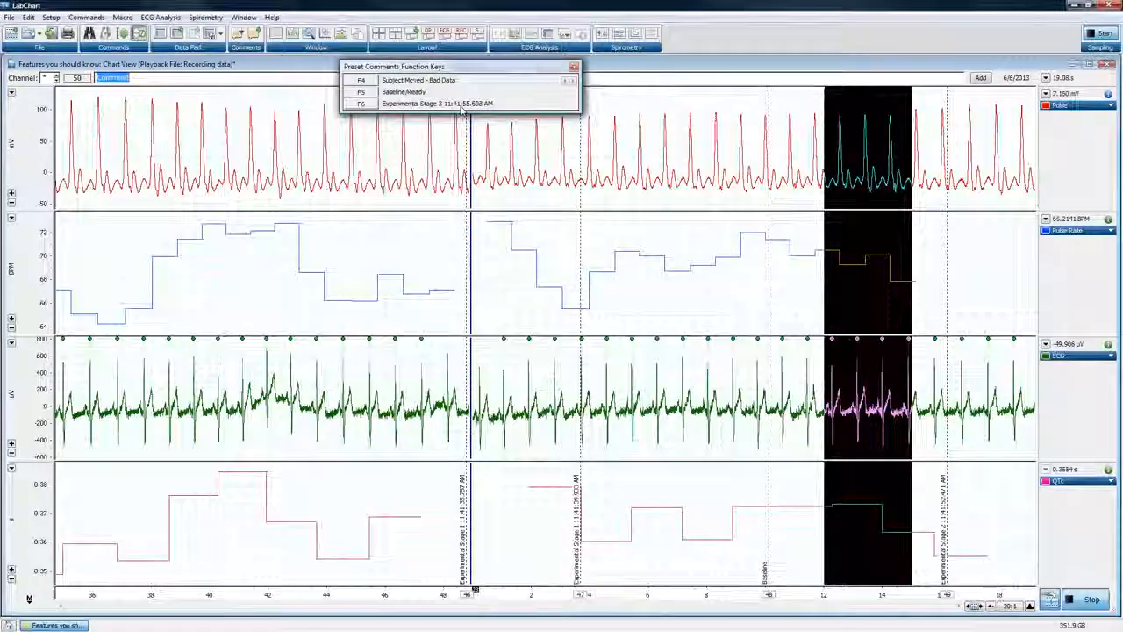
{"action": "key", "text": "F6"}
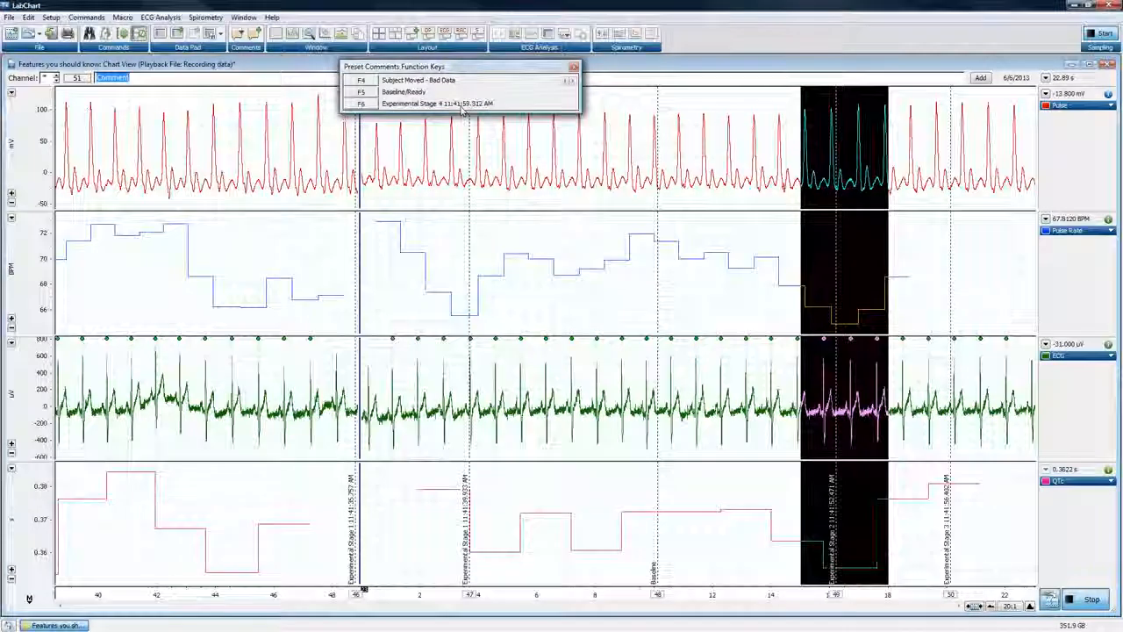
{"action": "key", "text": "F6"}
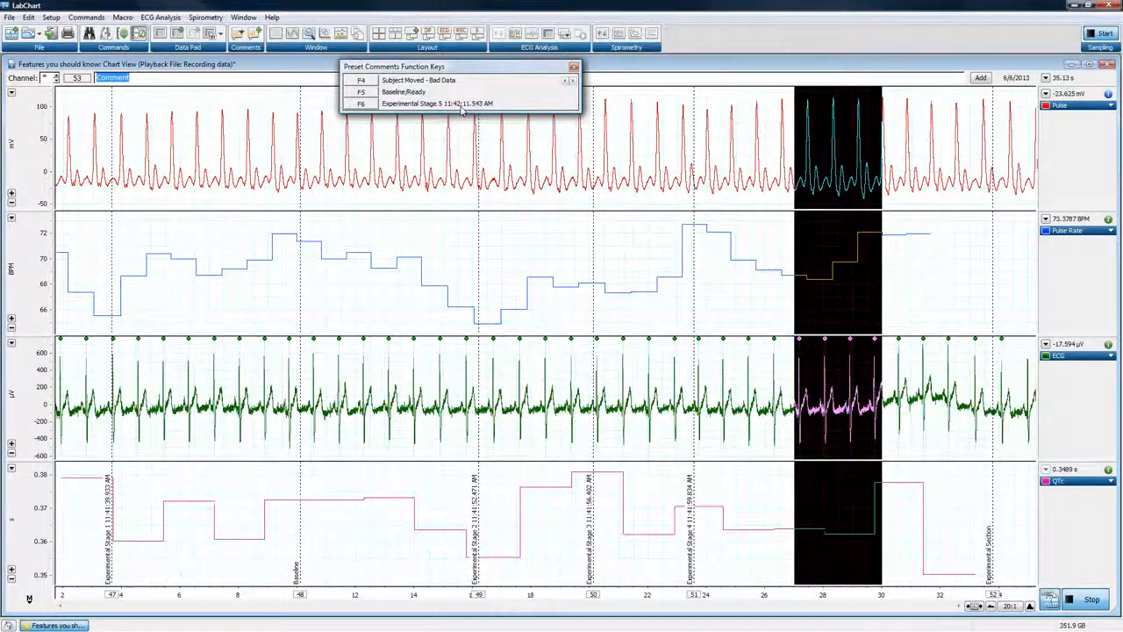
{"action": "left_click", "coordinate": [1088, 599]}
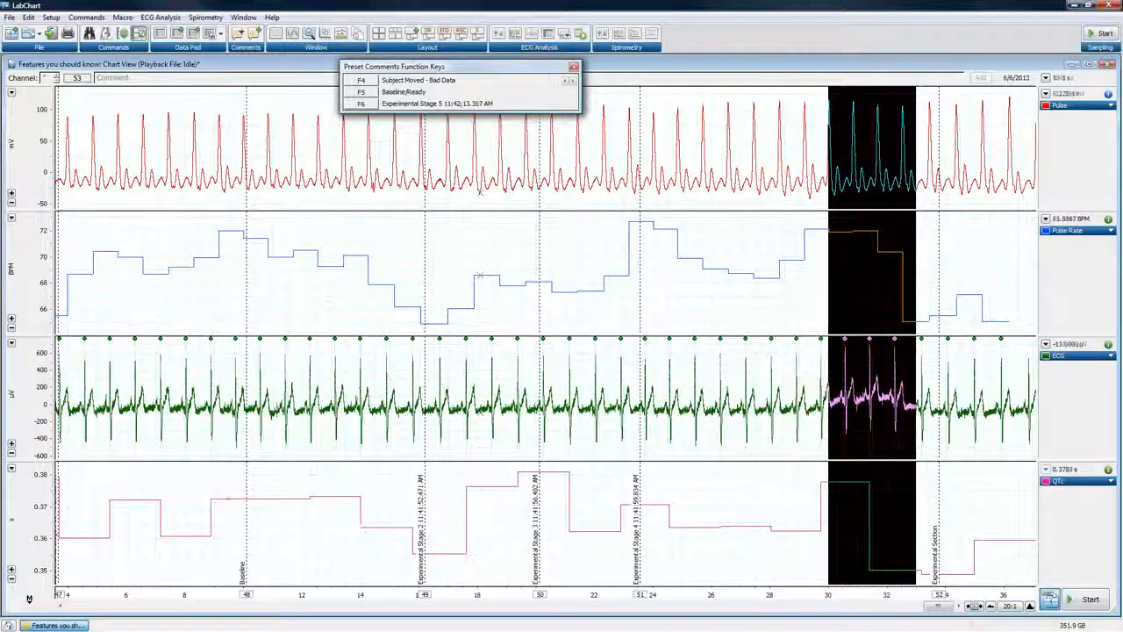
Open the event configuration of the F6 Experimental Stage preset comment, review its insertable text variables such as #C and #T, and confirm the settings
{"action": "left_click", "coordinate": [51, 18]}
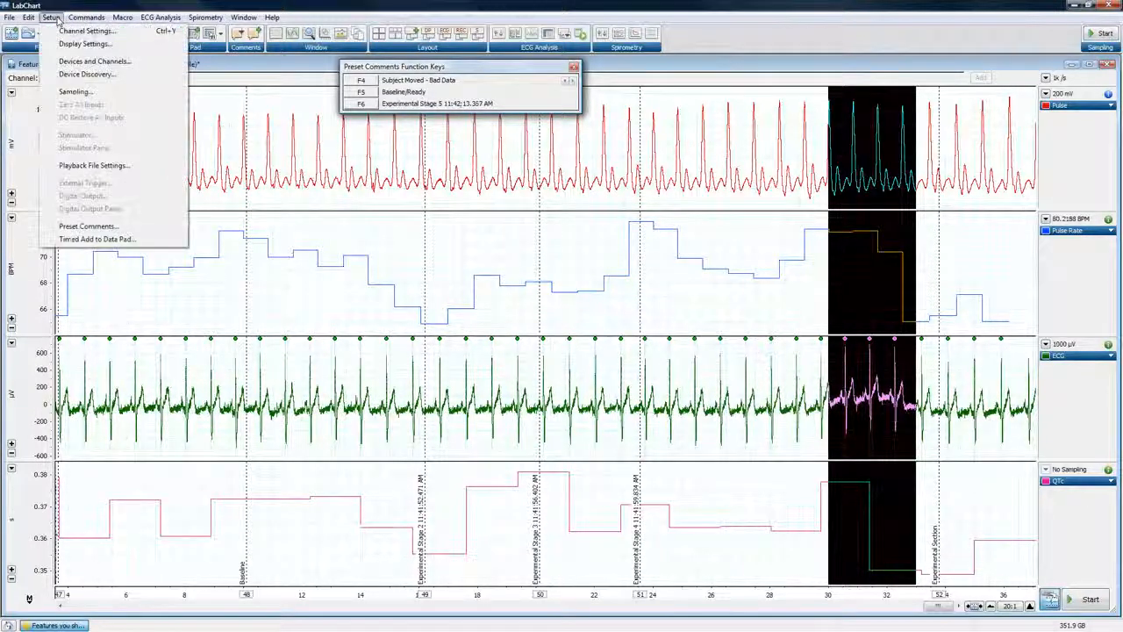
{"action": "left_click", "coordinate": [88, 227]}
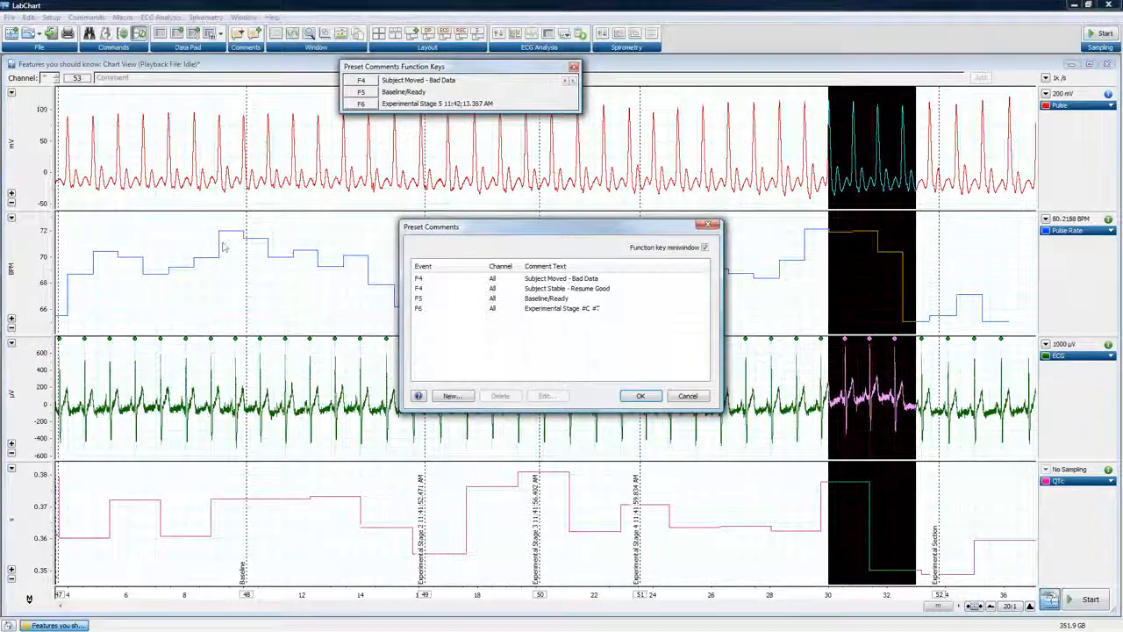
{"action": "left_click", "coordinate": [542, 310]}
{"action": "left_click", "coordinate": [546, 396]}
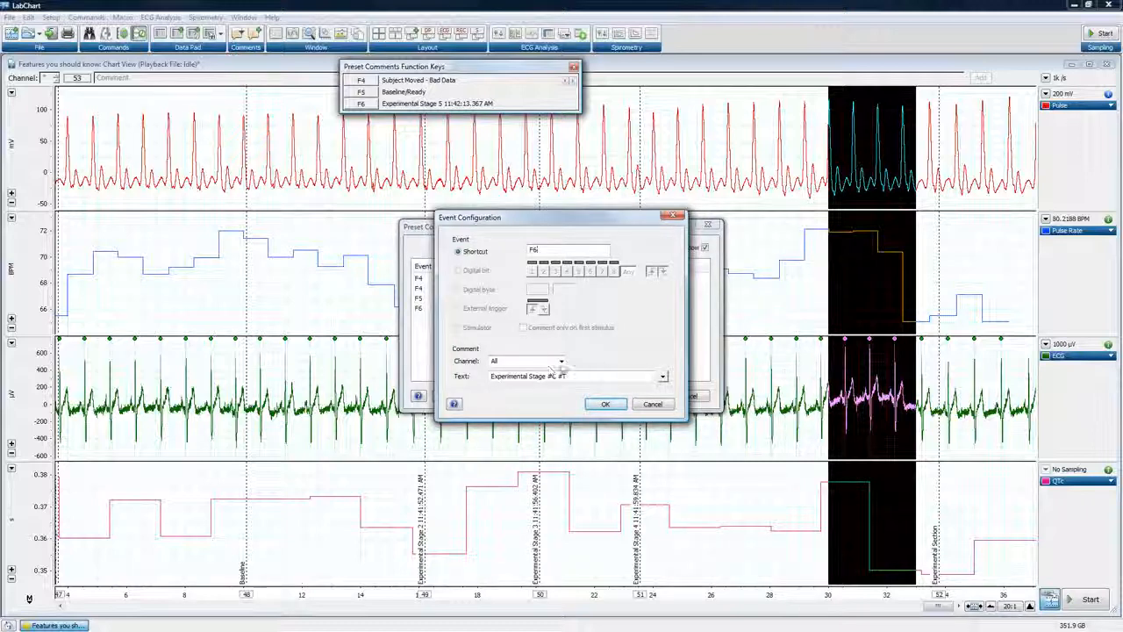
{"action": "left_click", "coordinate": [662, 377]}
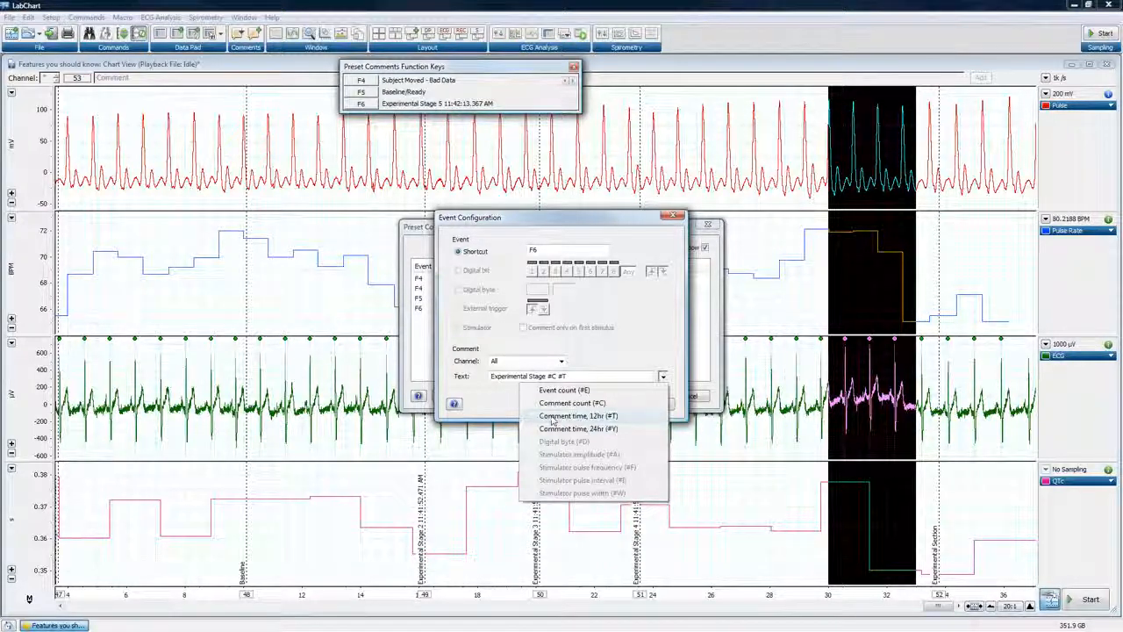
{"action": "left_click", "coordinate": [602, 346]}
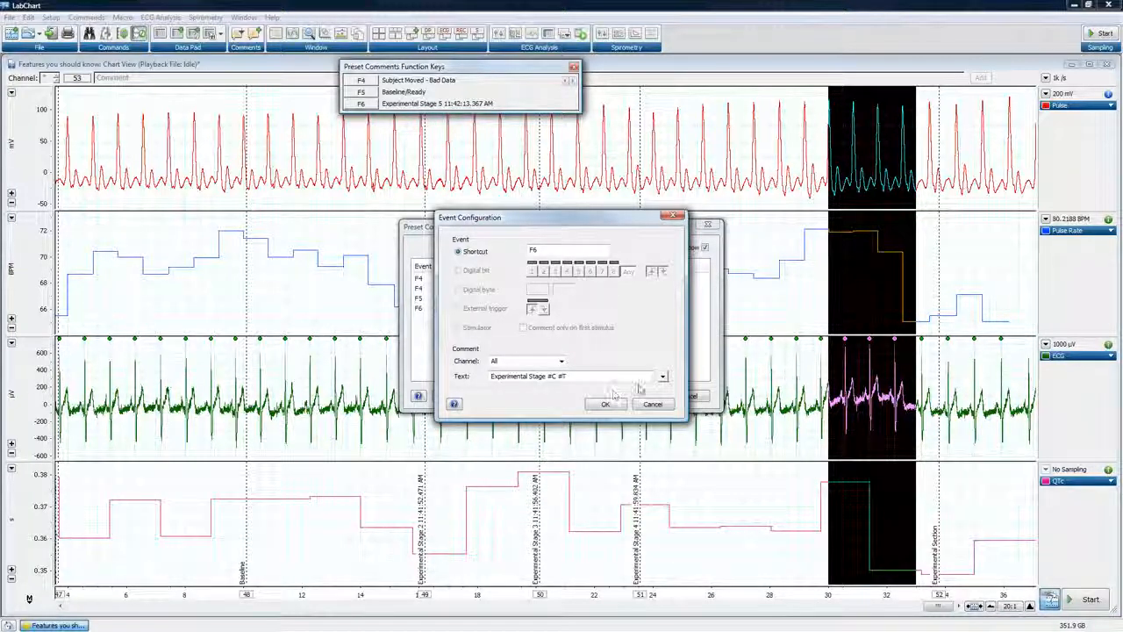
{"action": "left_click", "coordinate": [663, 376]}
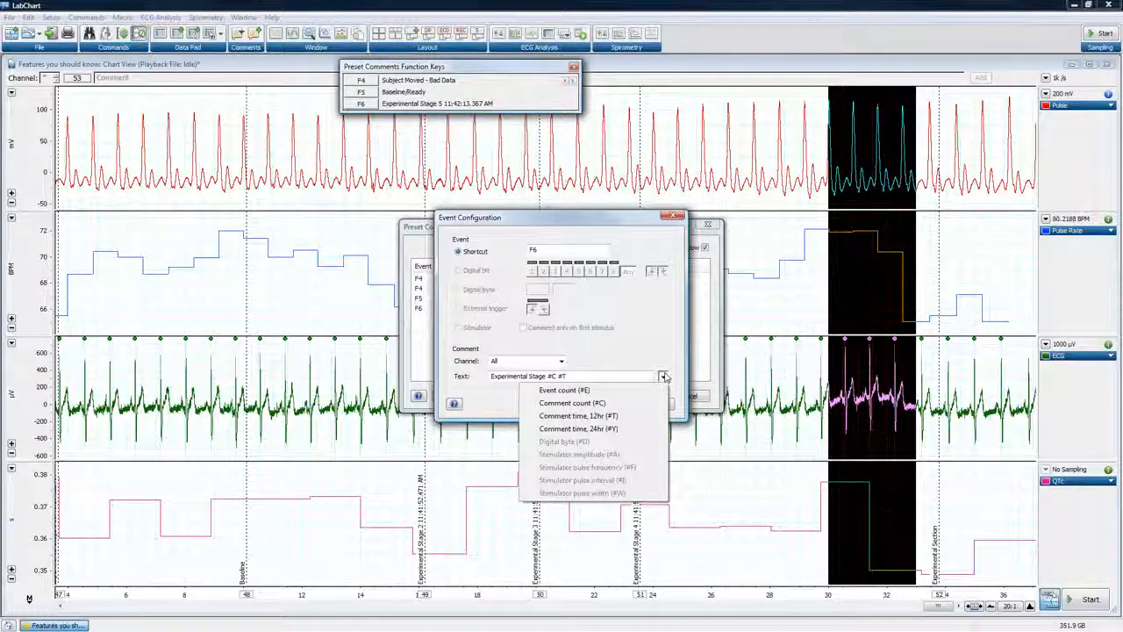
{"action": "left_click", "coordinate": [465, 334]}
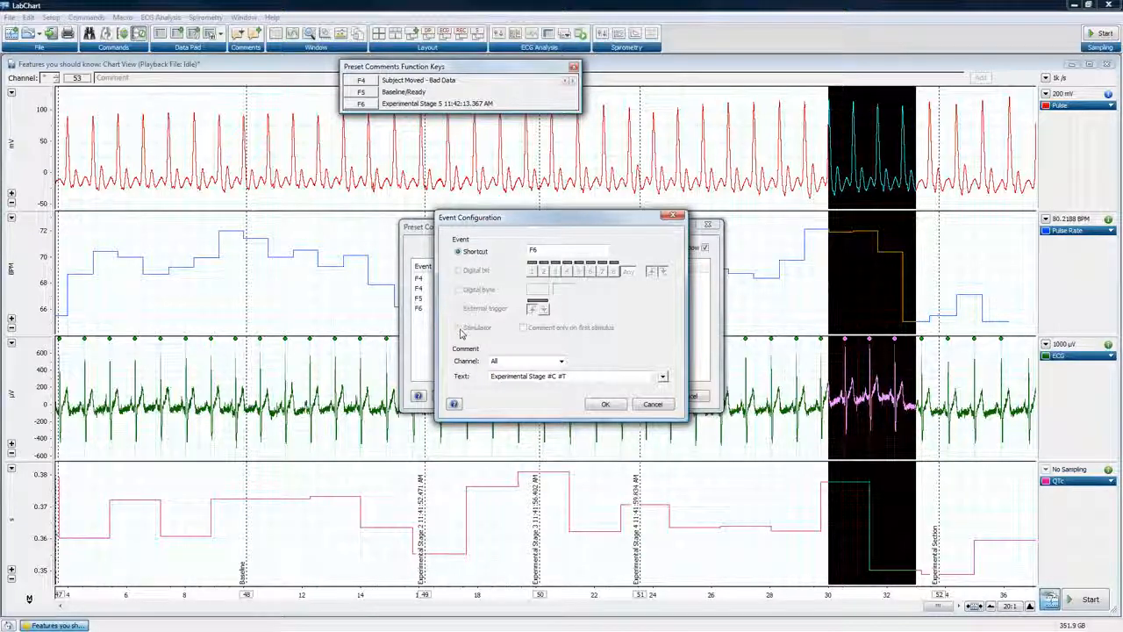
{"action": "left_click", "coordinate": [662, 377]}
{"action": "left_click", "coordinate": [662, 377]}
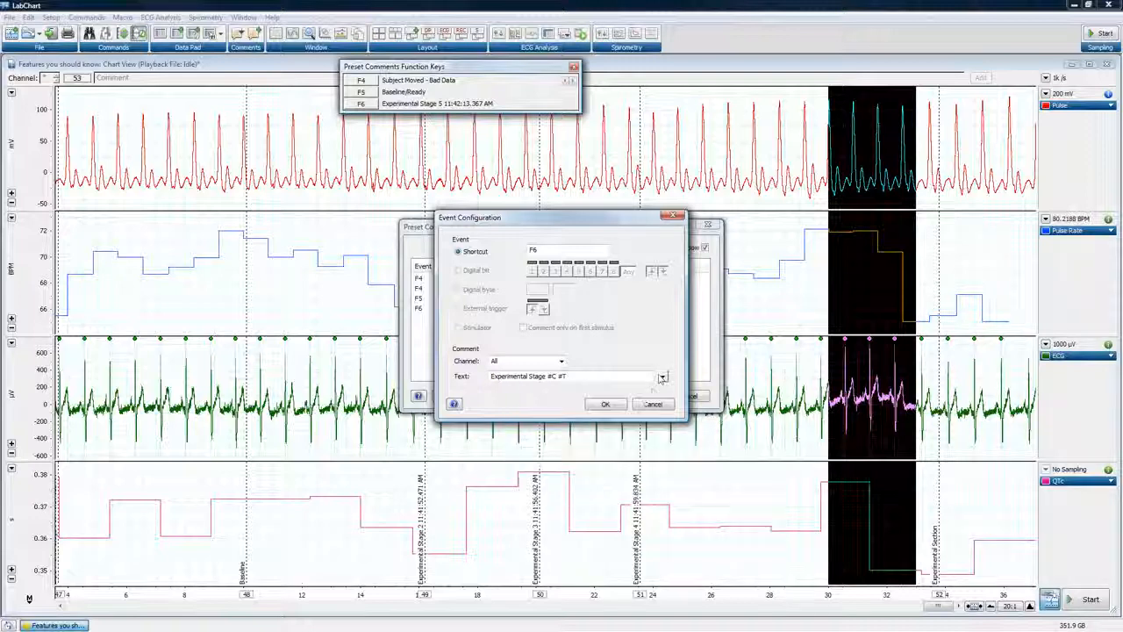
{"action": "left_click", "coordinate": [621, 405]}
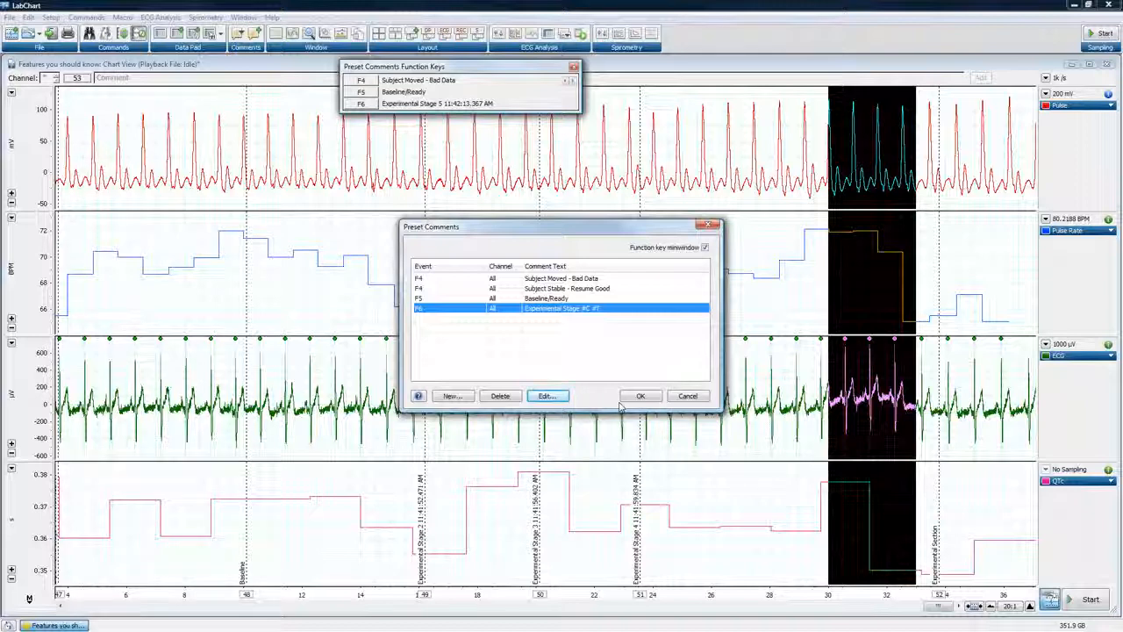
{"action": "left_click", "coordinate": [641, 396]}
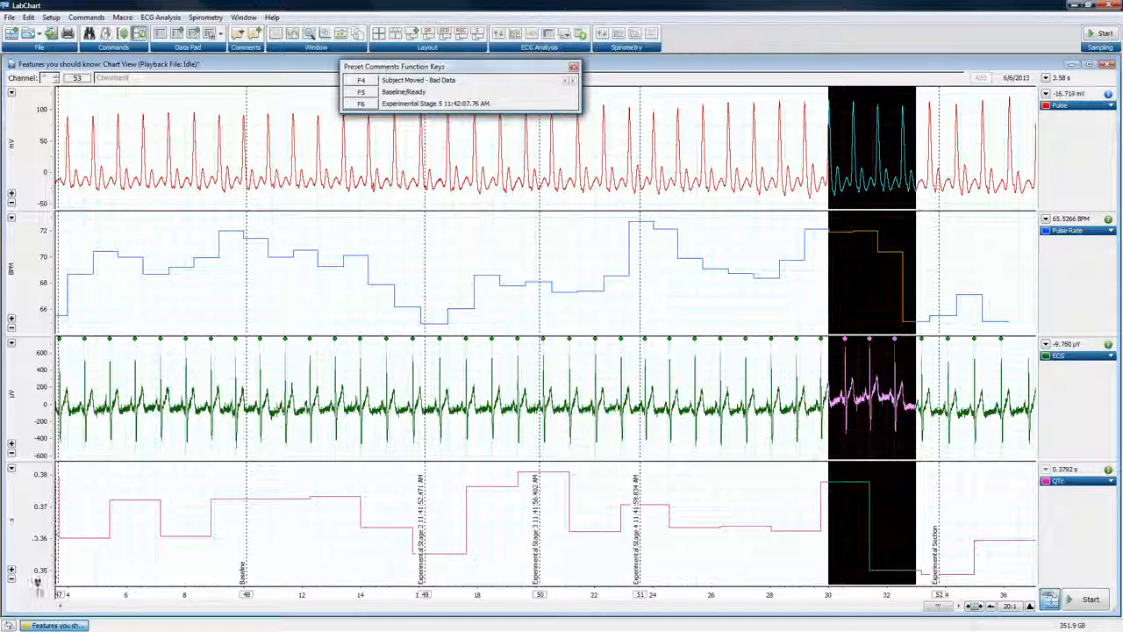
Place the marker on the Pulse Rate trace at about 16.64 s and return it to its home position
{"action": "left_click", "coordinate": [443, 232]}
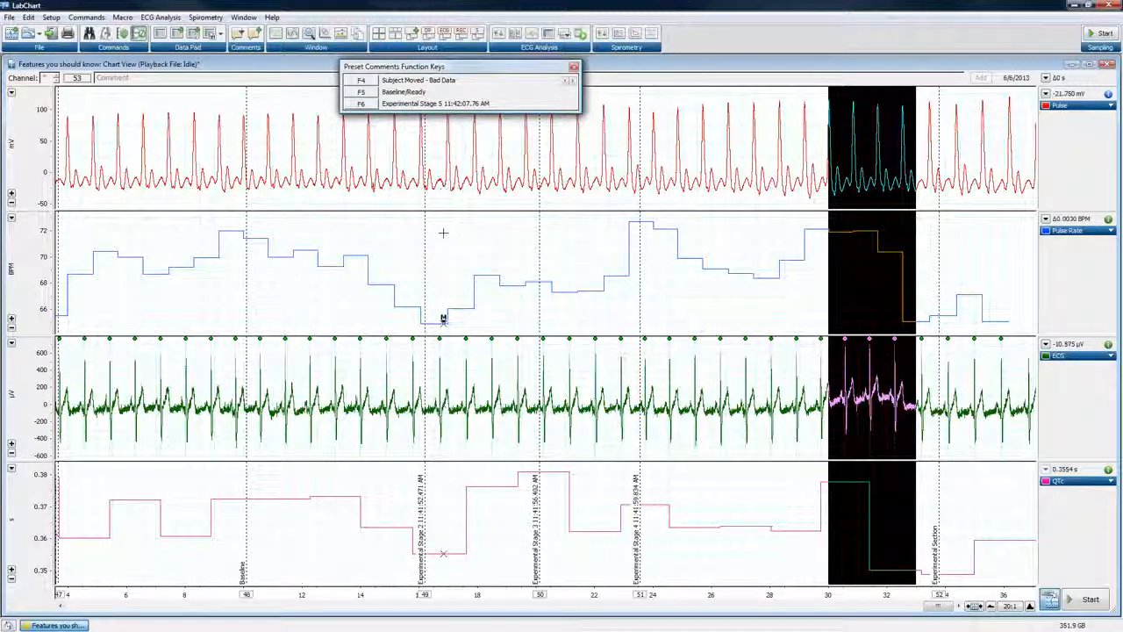
{"action": "left_click", "coordinate": [29, 598]}
Float the Pulse Rate value in a compact miniwindow and set its DVM to No calculation with Graph last off
{"action": "left_click_drag", "start_coordinate": [1067, 219], "coordinate": [175, 218]}
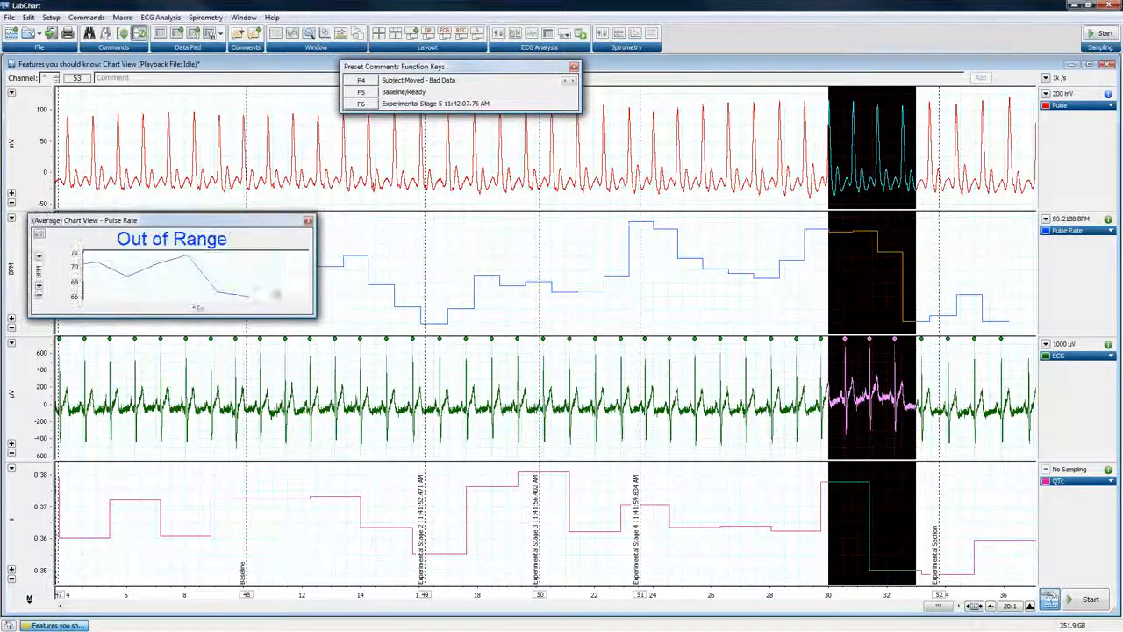
{"action": "left_click_drag", "start_coordinate": [314, 313], "coordinate": [187, 313]}
{"action": "left_click", "coordinate": [39, 234]}
{"action": "left_click", "coordinate": [110, 257]}
{"action": "left_click", "coordinate": [115, 265]}
{"action": "left_click", "coordinate": [58, 286]}
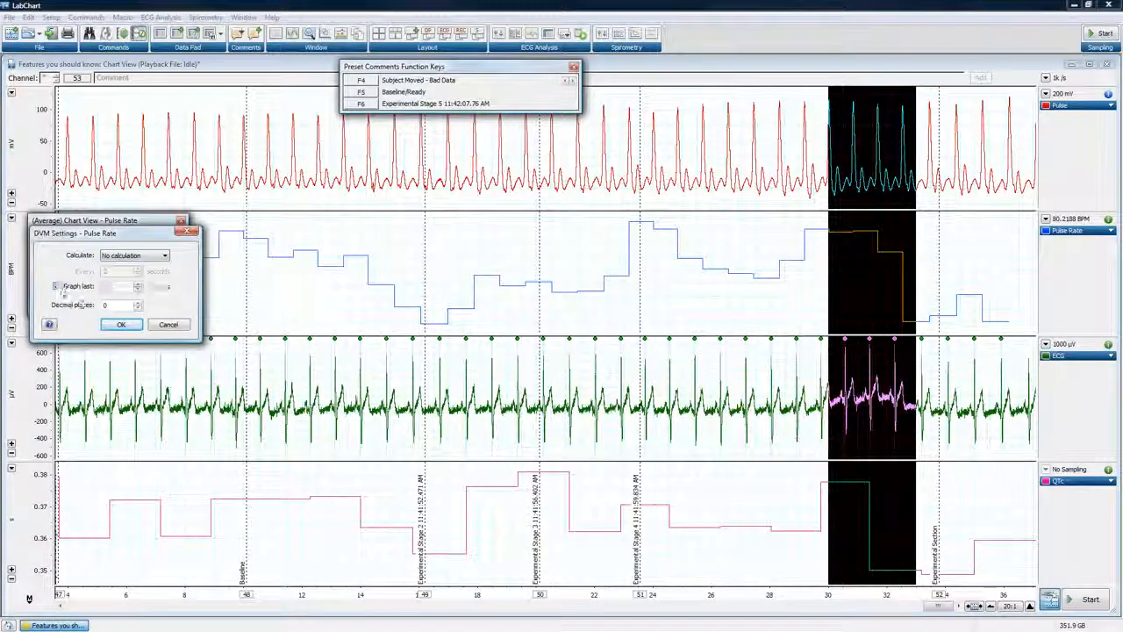
{"action": "left_click", "coordinate": [118, 323]}
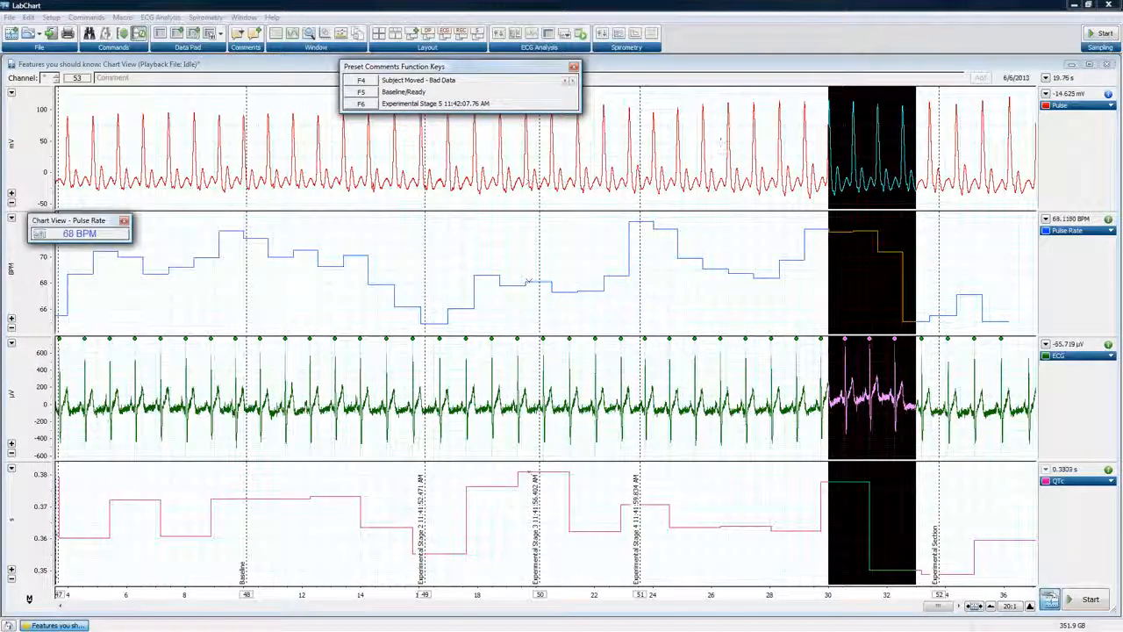
Float the Rate/Time value above the Pulse Rate miniwindow and enlarge both miniwindows
{"action": "left_click_drag", "start_coordinate": [1059, 78], "coordinate": [82, 188]}
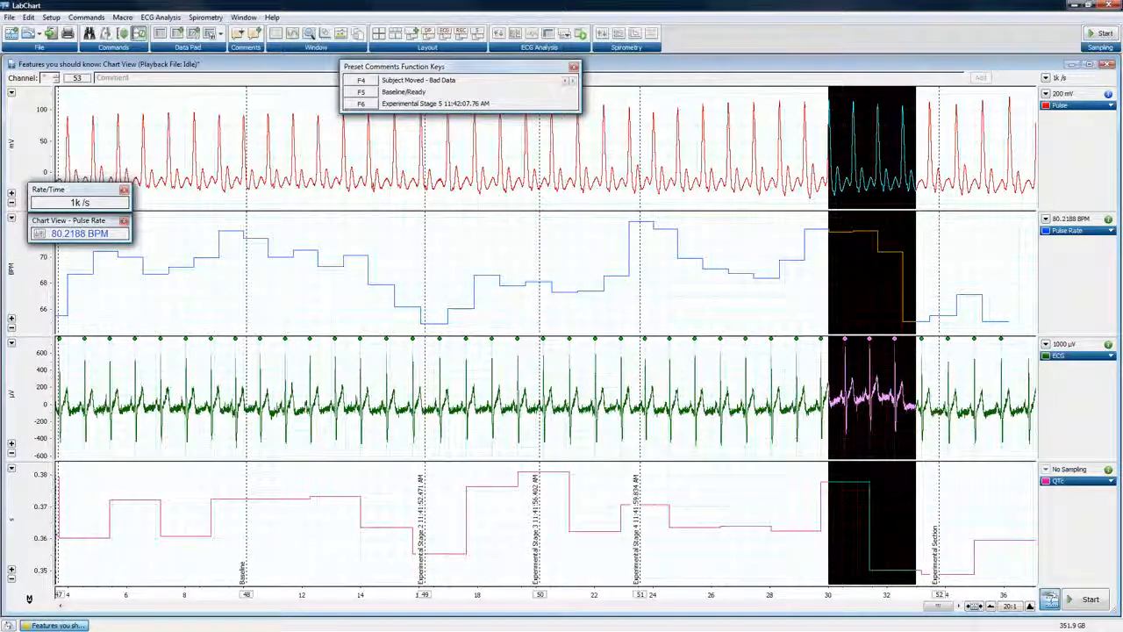
{"action": "left_click_drag", "start_coordinate": [131, 183], "coordinate": [159, 136]}
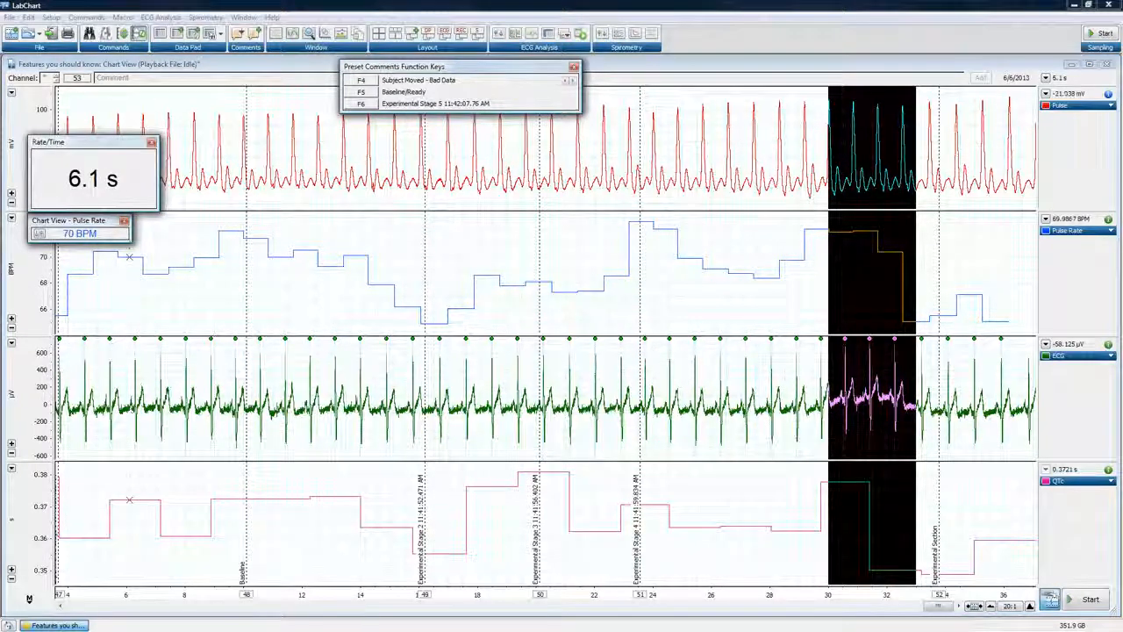
{"action": "left_click_drag", "start_coordinate": [129, 240], "coordinate": [159, 299]}
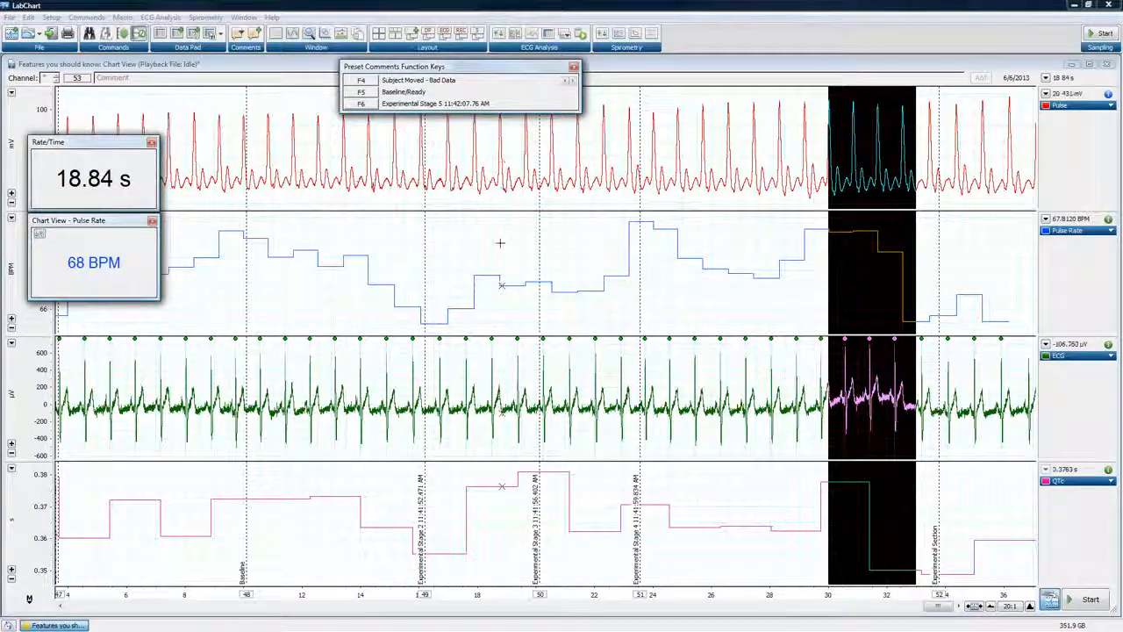
Use the marker to measure differences from the Pulse Rate low point, place it at comment 49 on the time axis, and return it home
{"action": "mouse_move", "coordinate": [29, 599]}
{"action": "left_mouse_down"}
{"action": "mouse_move", "coordinate": [44, 562]}
{"action": "mouse_move", "coordinate": [369, 248]}
{"action": "mouse_move", "coordinate": [436, 251]}
{"action": "left_mouse_up"}
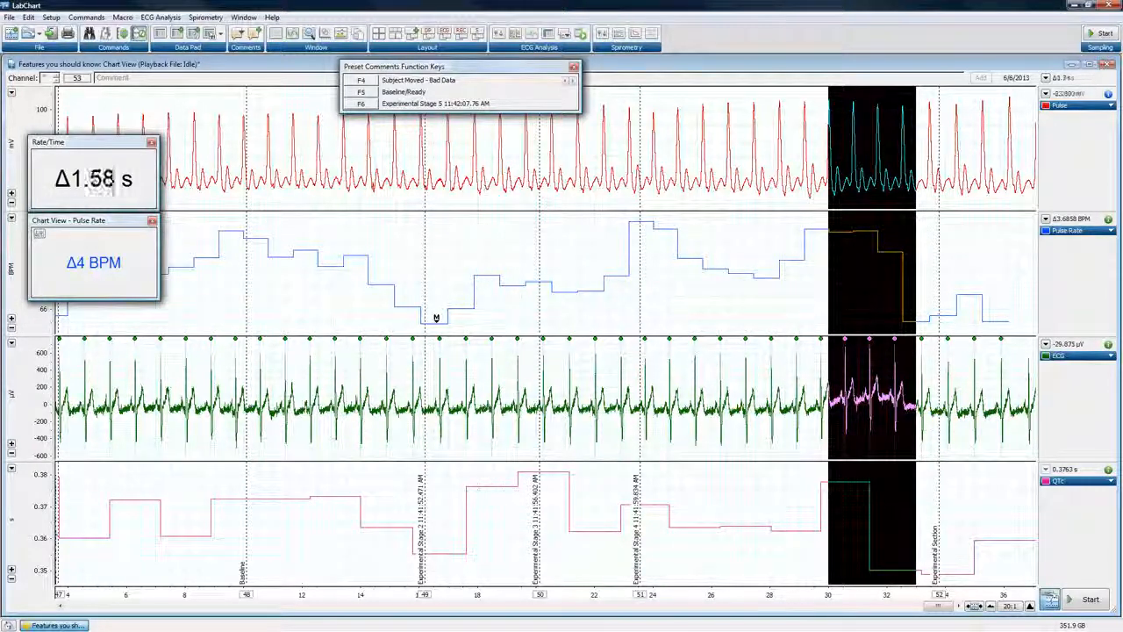
{"action": "mouse_move", "coordinate": [437, 318]}
{"action": "left_mouse_down"}
{"action": "mouse_move", "coordinate": [439, 259]}
{"action": "mouse_move", "coordinate": [425, 230]}
{"action": "left_mouse_up"}
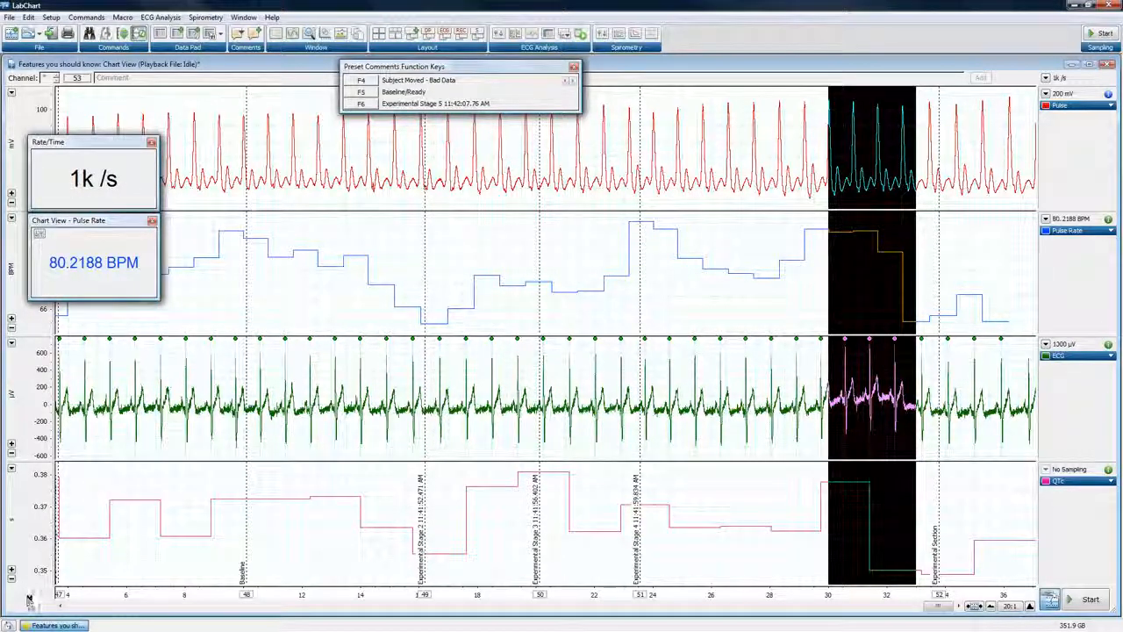
{"action": "left_click_drag", "start_coordinate": [29, 599], "coordinate": [98, 538]}
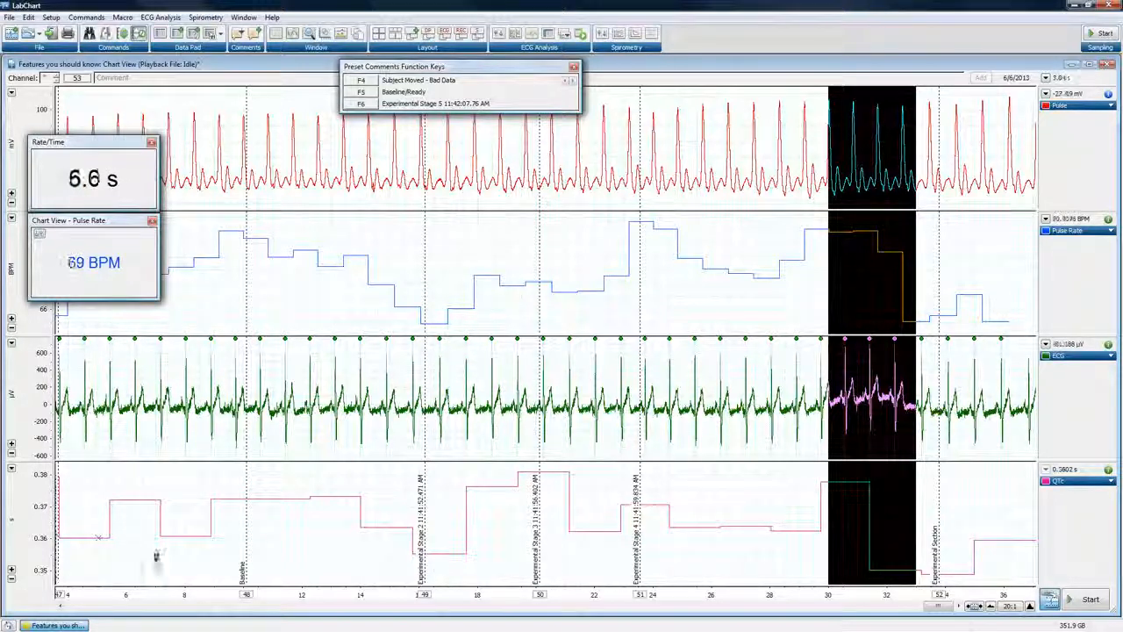
{"action": "left_click", "coordinate": [424, 595]}
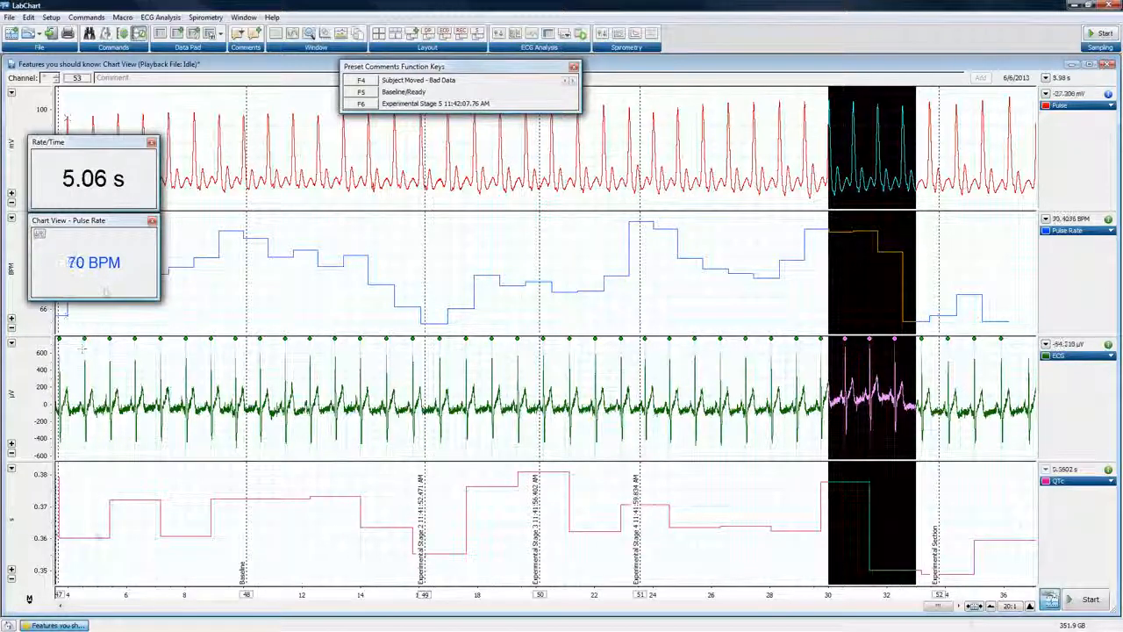
Replace the Pulse Rate miniwindow with an enlarged floating Pulse value and place the marker on the Pulse trace at comment 49
{"action": "left_click_drag", "start_coordinate": [1062, 95], "coordinate": [109, 273]}
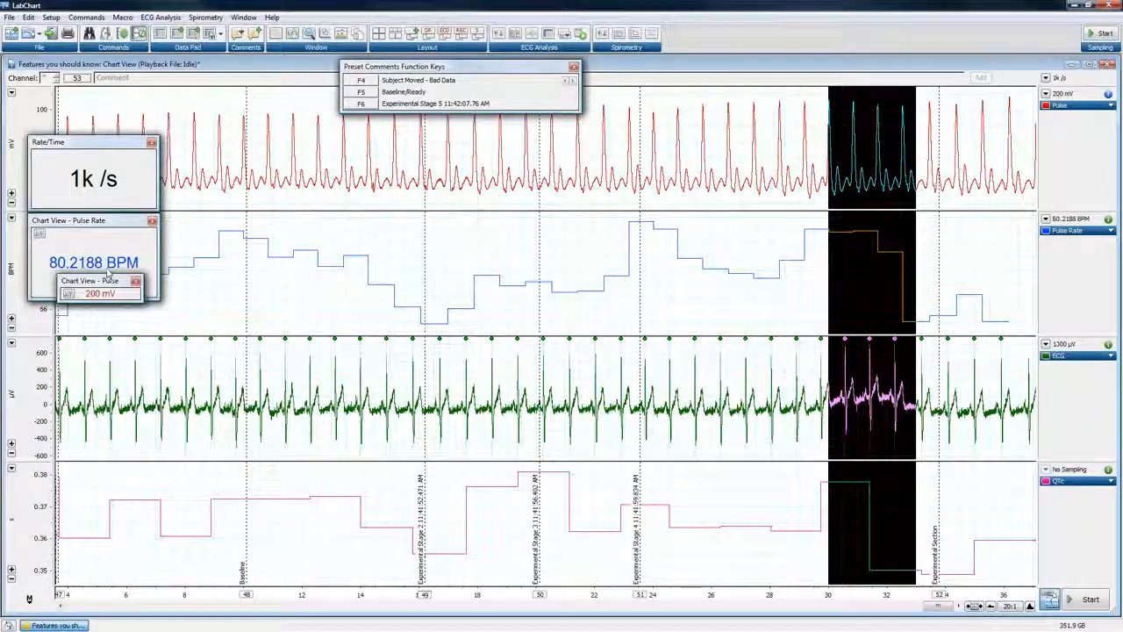
{"action": "left_click", "coordinate": [152, 220]}
{"action": "left_click_drag", "start_coordinate": [148, 267], "coordinate": [160, 212]}
{"action": "left_click_drag", "start_coordinate": [191, 611], "coordinate": [427, 601]}
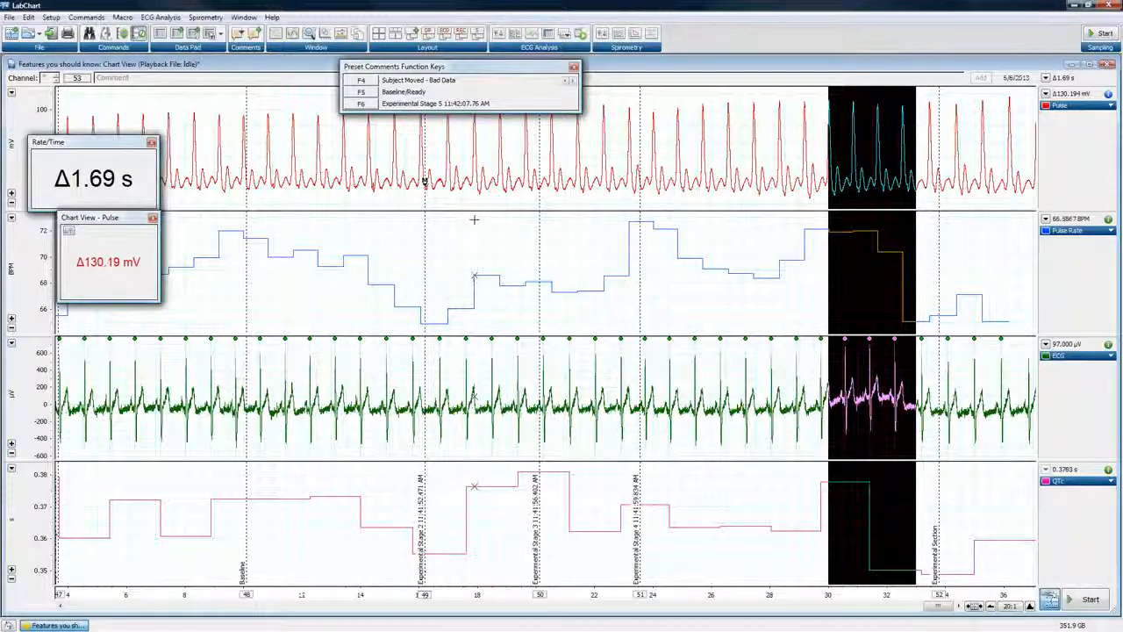
Close the Pulse and Rate/Time miniwindows and the Preset Comments Function Keys window
{"action": "left_click", "coordinate": [152, 217]}
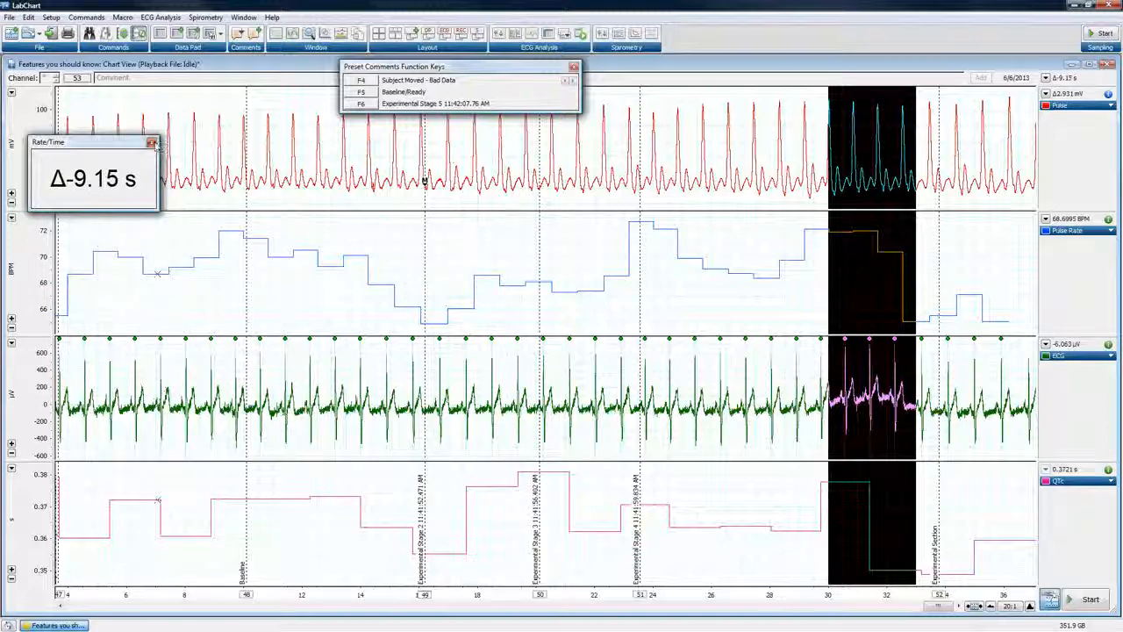
{"action": "left_click", "coordinate": [153, 143]}
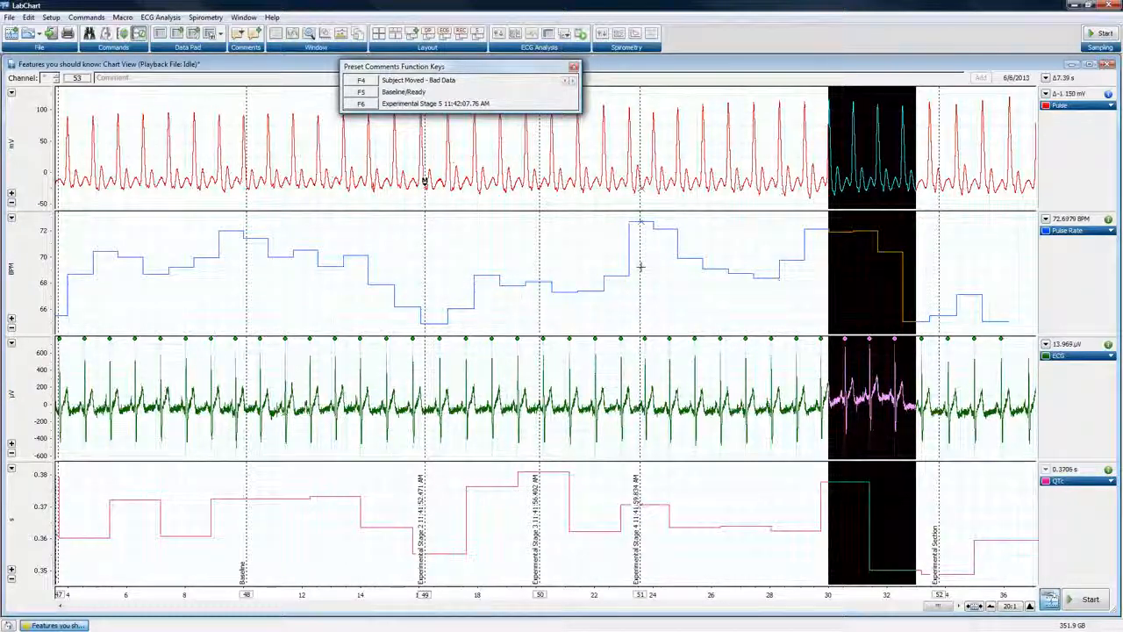
{"action": "left_click", "coordinate": [573, 67]}
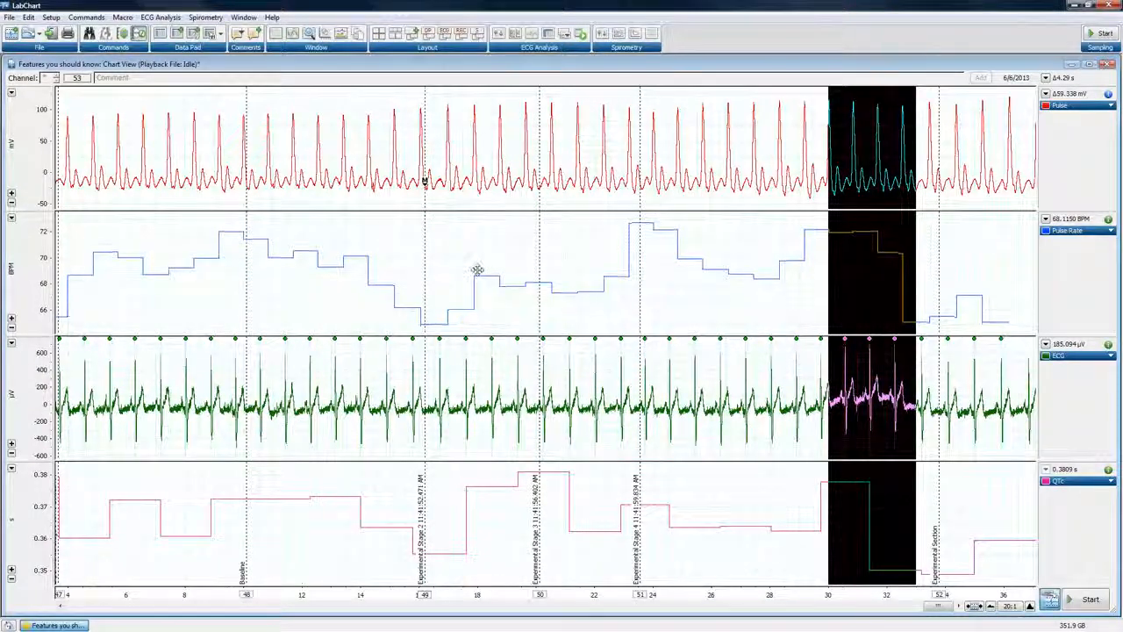
Browse the recording backward by moving the waveforms directly, reviewing earlier data blocks as far back as the one around comment 28
{"action": "left_click_drag", "start_coordinate": [391, 281], "coordinate": [545, 275]}
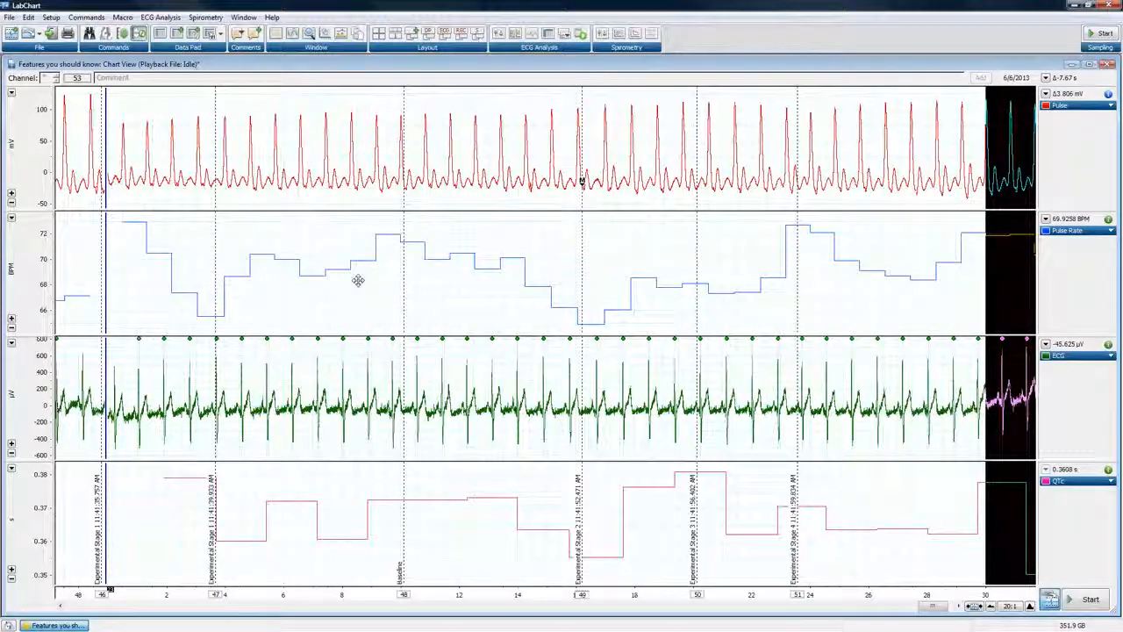
{"action": "left_click_drag", "start_coordinate": [357, 279], "coordinate": [597, 278]}
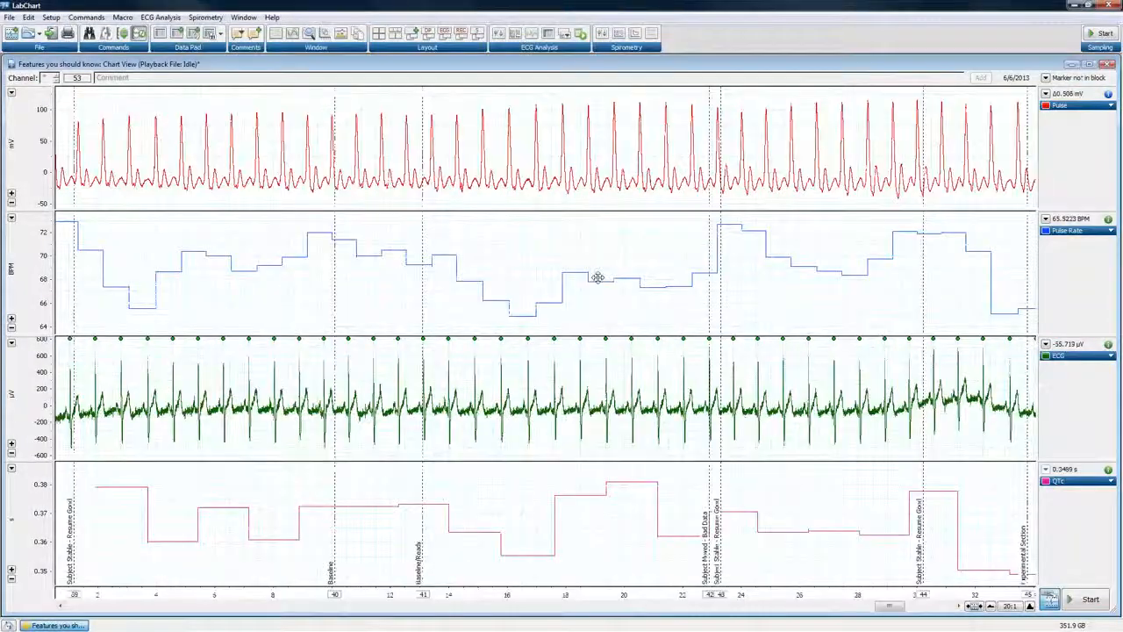
{"action": "scroll", "coordinate": [597, 277], "scroll_direction": "up", "scroll_amount": 10}
{"action": "scroll", "coordinate": [598, 277], "scroll_direction": "up", "scroll_amount": 10}
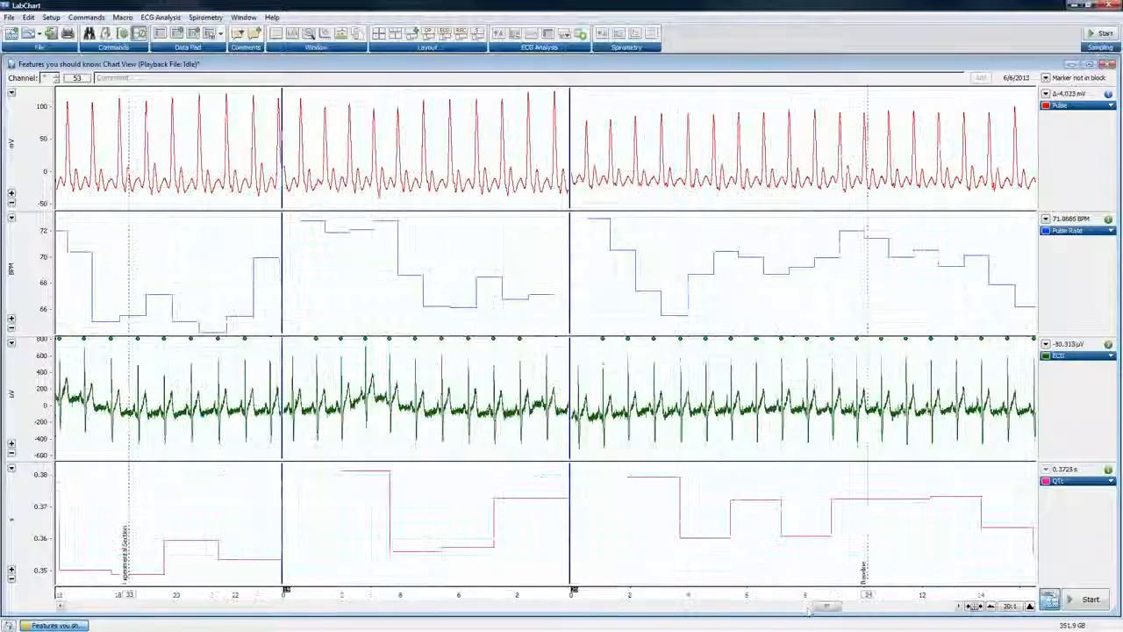
{"action": "left_click_drag", "start_coordinate": [809, 611], "coordinate": [790, 612]}
{"action": "scroll", "coordinate": [440, 57], "scroll_direction": "up", "scroll_amount": 10}
{"action": "scroll", "coordinate": [440, 57], "scroll_direction": "up", "scroll_amount": 10}
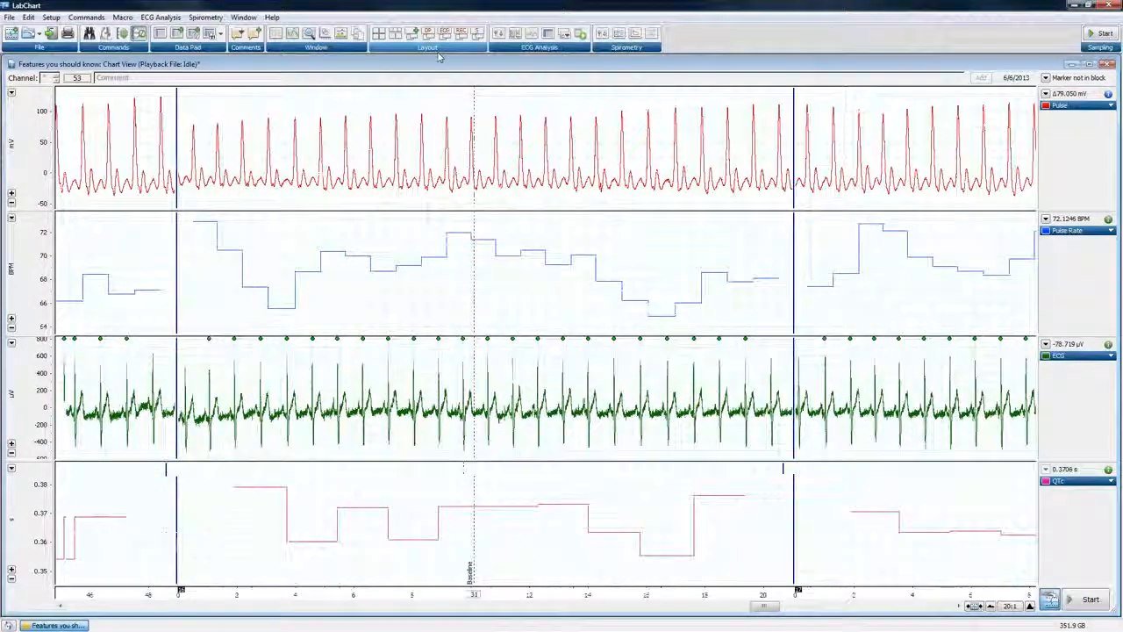
{"action": "scroll", "coordinate": [440, 57], "scroll_direction": "up", "scroll_amount": 10}
{"action": "scroll", "coordinate": [440, 57], "scroll_direction": "up", "scroll_amount": 12}
{"action": "scroll", "coordinate": [440, 57], "scroll_direction": "up", "scroll_amount": 10}
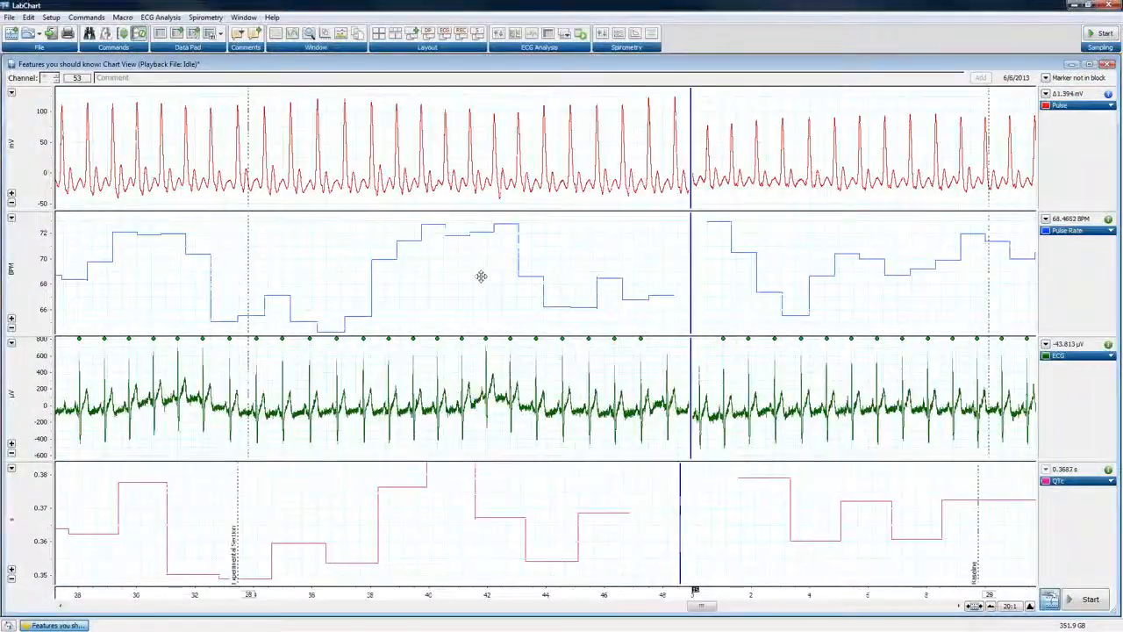
{"action": "scroll", "coordinate": [481, 276], "scroll_direction": "up", "scroll_amount": 10}
{"action": "scroll", "coordinate": [462, 263], "scroll_direction": "up", "scroll_amount": 10}
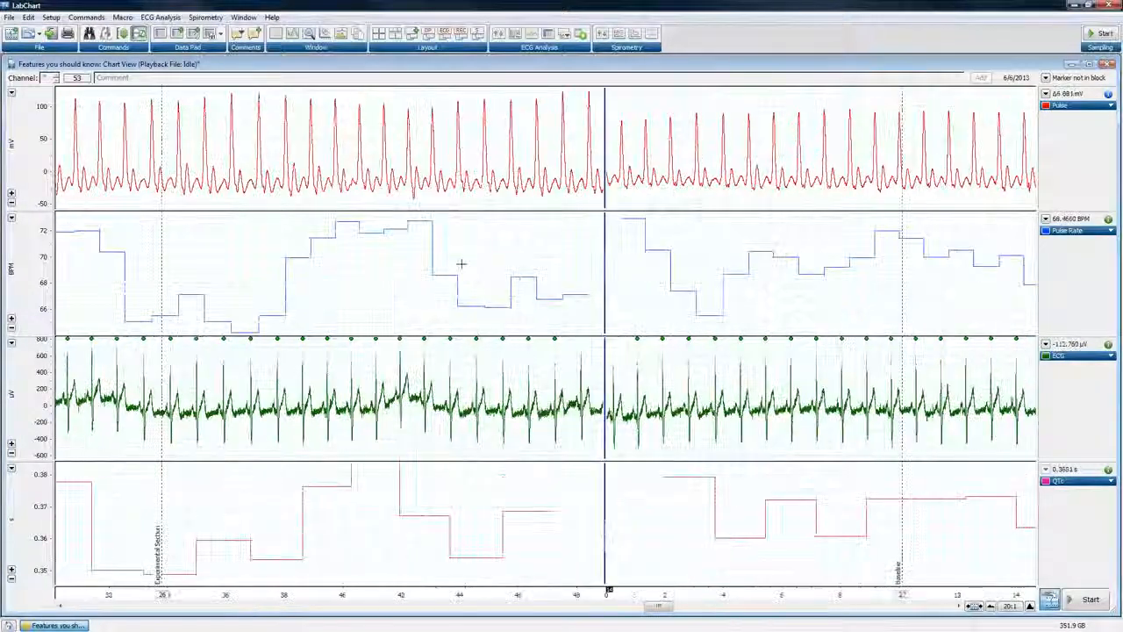
{"action": "scroll", "coordinate": [462, 263], "scroll_direction": "up", "scroll_amount": 3}
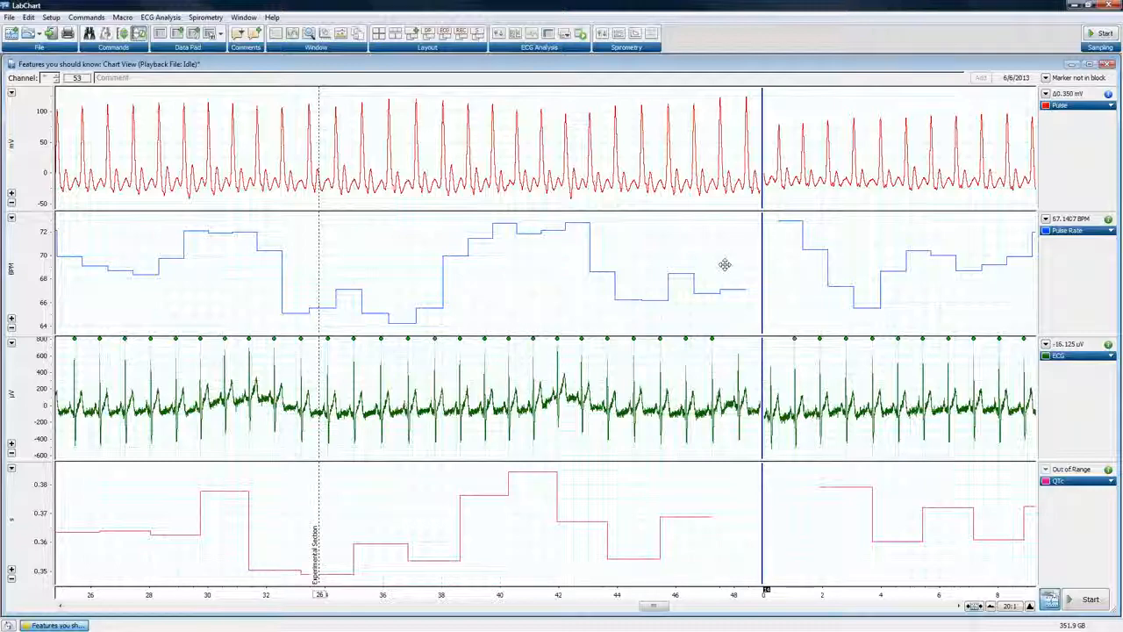
Browse forward to the selected data at 30 to 33 s, and back to the recording's first block at comment 1
{"action": "left_click_drag", "start_coordinate": [724, 265], "coordinate": [140, 265]}
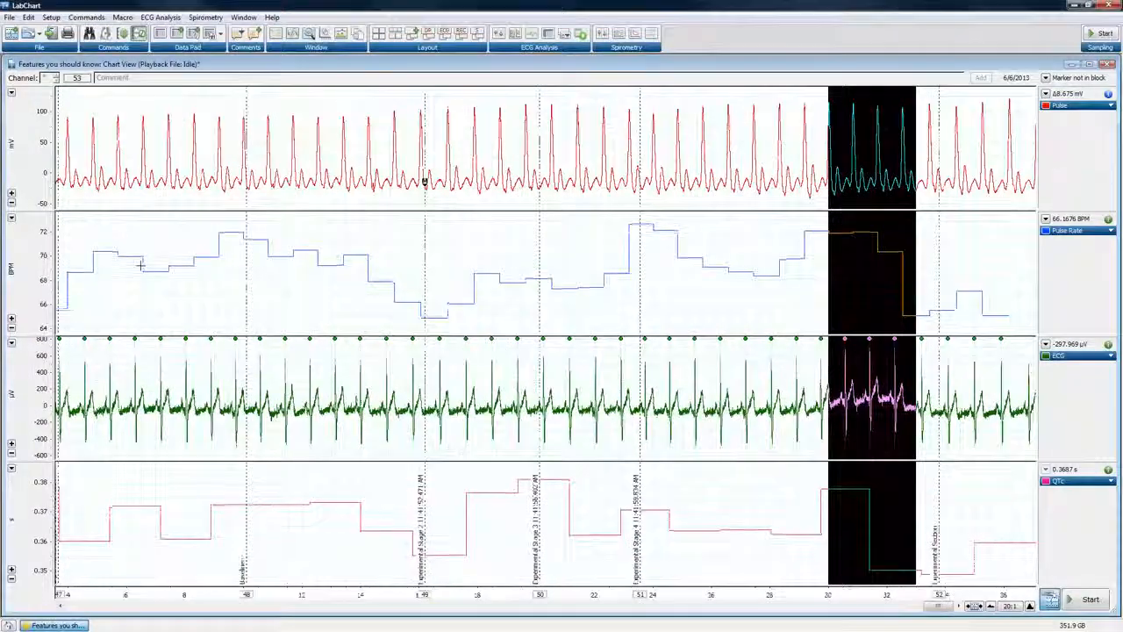
{"action": "left_click_drag", "start_coordinate": [323, 268], "coordinate": [606, 271]}
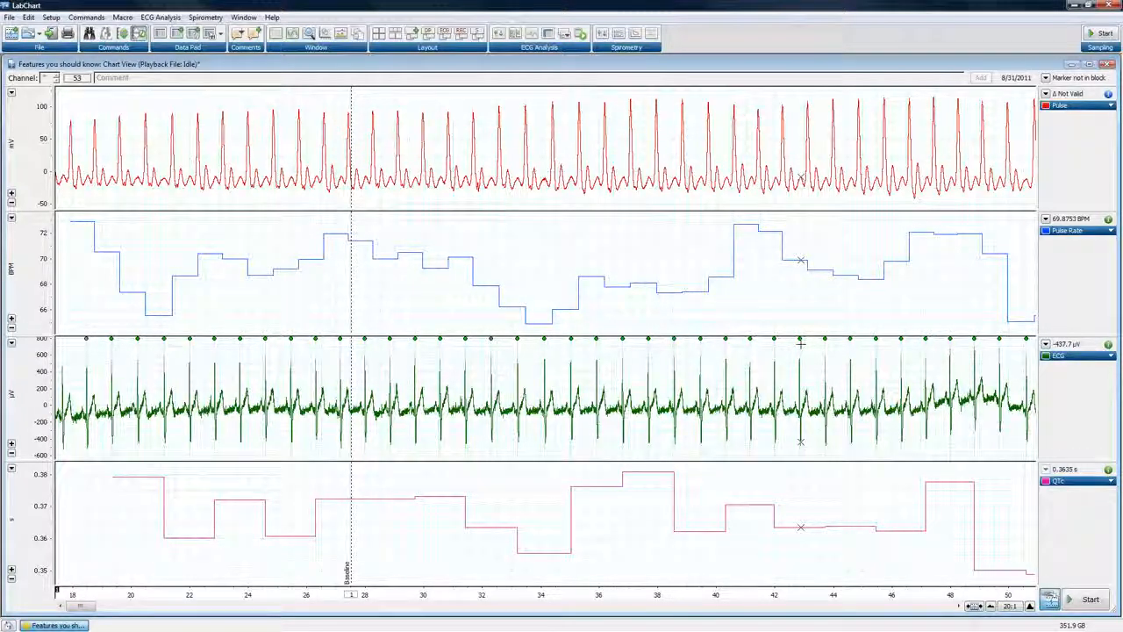
Compress the Chart View's horizontal scaling to 1k:1 for an overview of all data blocks
{"action": "left_click", "coordinate": [990, 607]}
{"action": "left_click", "coordinate": [990, 606]}
{"action": "left_click", "coordinate": [990, 606]}
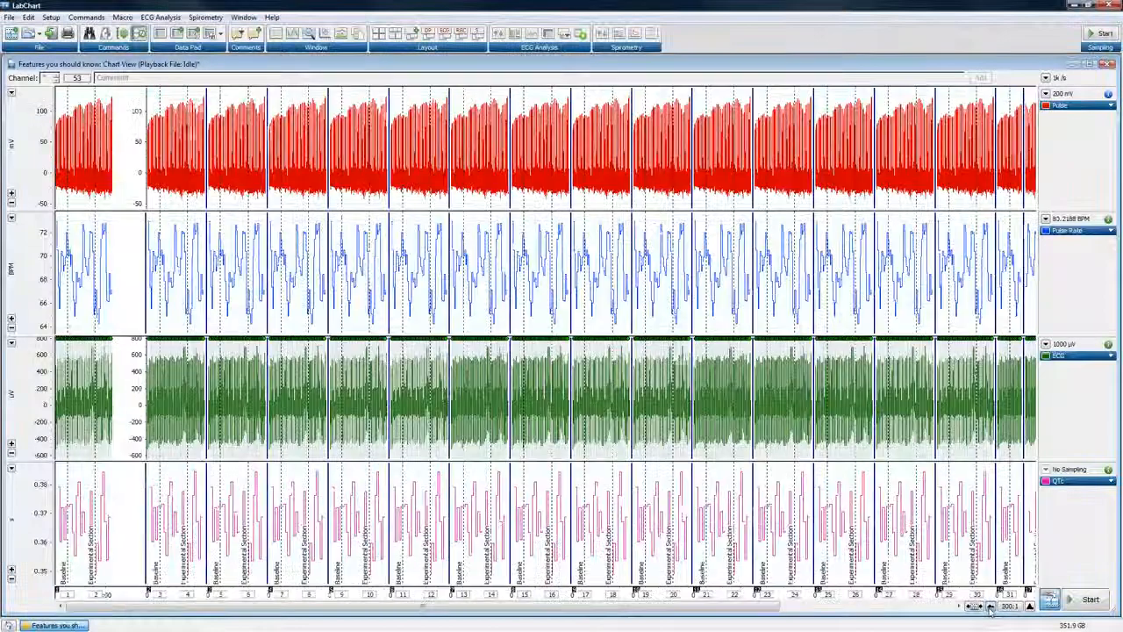
{"action": "left_click", "coordinate": [990, 606]}
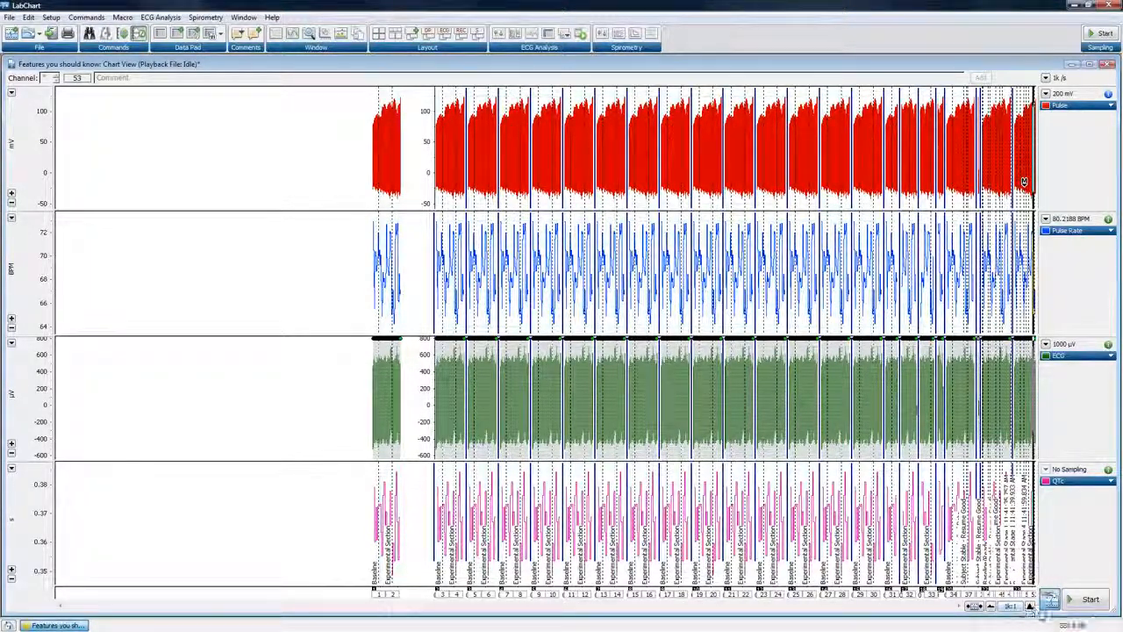
Compare horizontal scalings of the full recording by compressing to 2k:1 and returning to 1k:1
{"action": "left_click", "coordinate": [1030, 607]}
{"action": "left_click", "coordinate": [1030, 607]}
{"action": "left_click", "coordinate": [1030, 607]}
{"action": "left_click", "coordinate": [1030, 608]}
{"action": "left_click", "coordinate": [1030, 608]}
{"action": "left_click", "coordinate": [994, 608]}
{"action": "left_click", "coordinate": [993, 608]}
{"action": "left_click", "coordinate": [994, 608]}
{"action": "left_click", "coordinate": [993, 608]}
{"action": "left_click", "coordinate": [993, 607]}
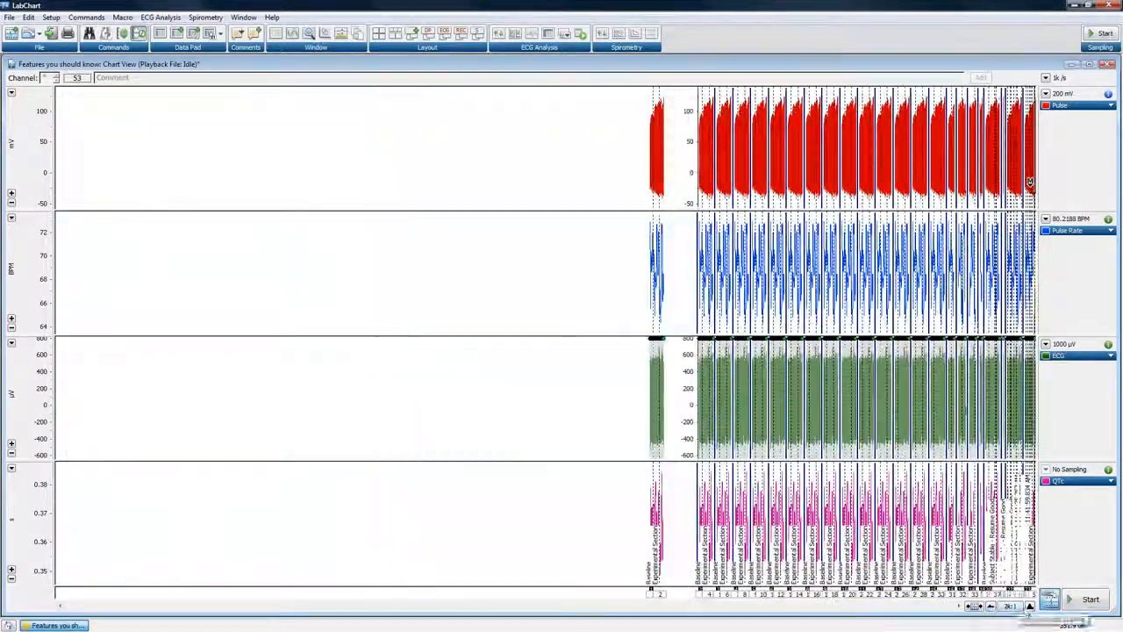
{"action": "left_click", "coordinate": [1030, 608]}
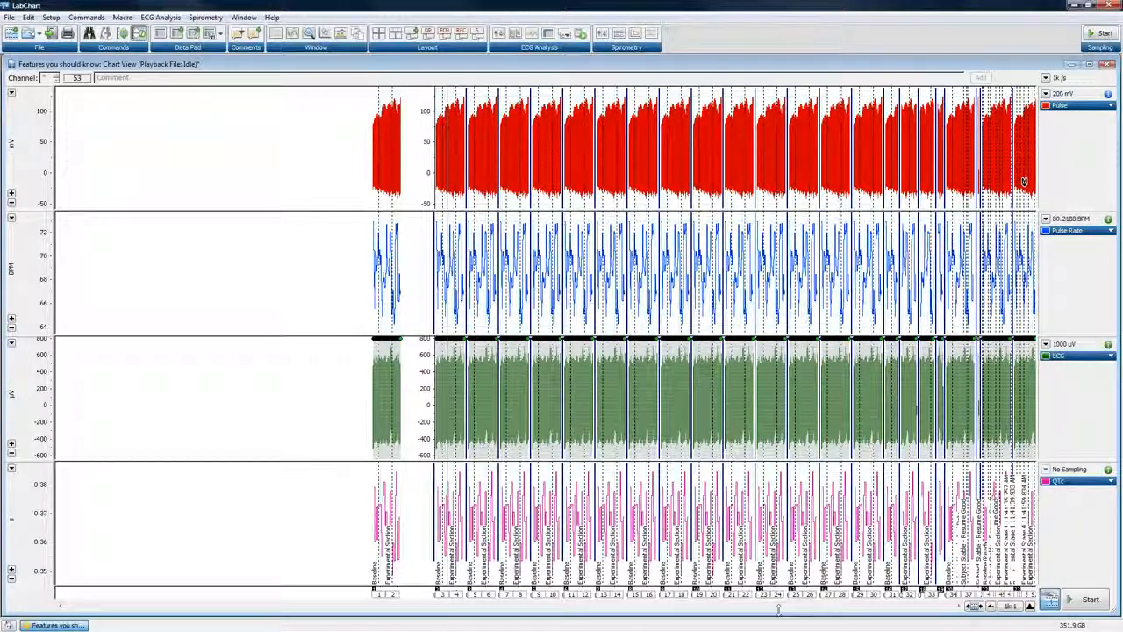
Expand the horizontal scaling to 2:1 around the point at about 18.1 s between comments 3 and 4
{"action": "left_click", "coordinate": [1030, 607]}
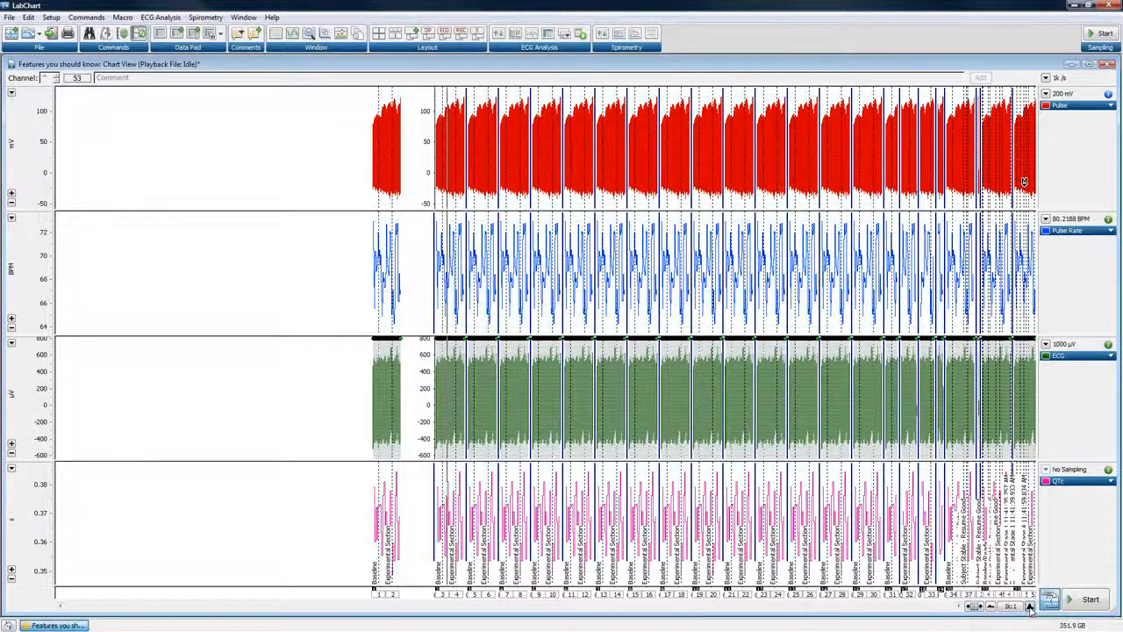
{"action": "left_click", "coordinate": [1030, 606]}
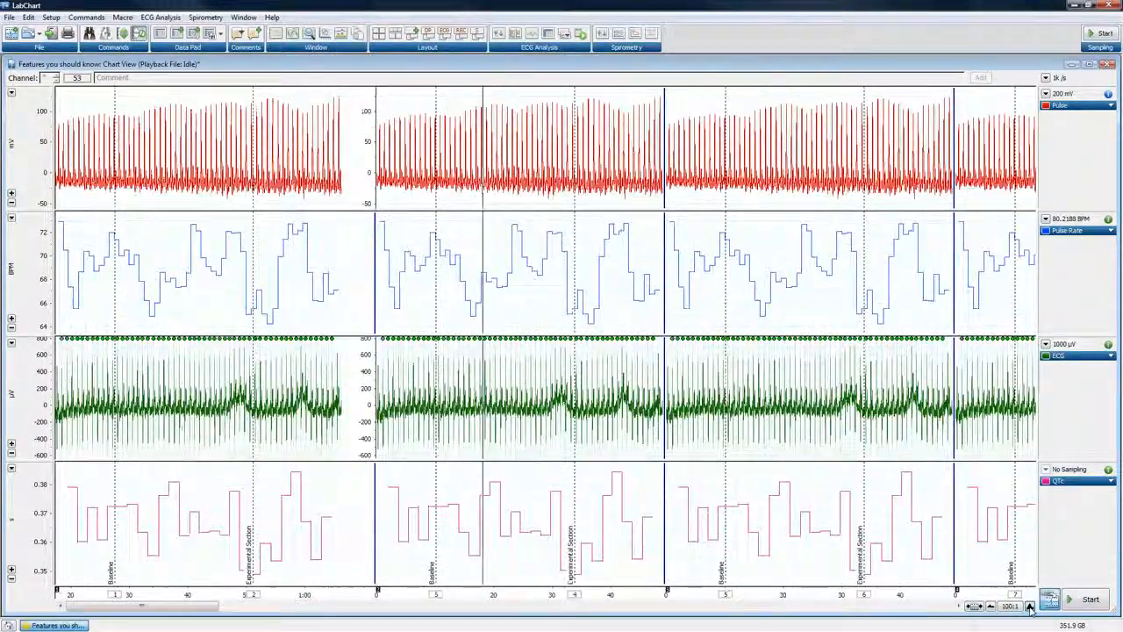
{"action": "left_click", "coordinate": [1030, 606]}
{"action": "left_click", "coordinate": [1030, 606]}
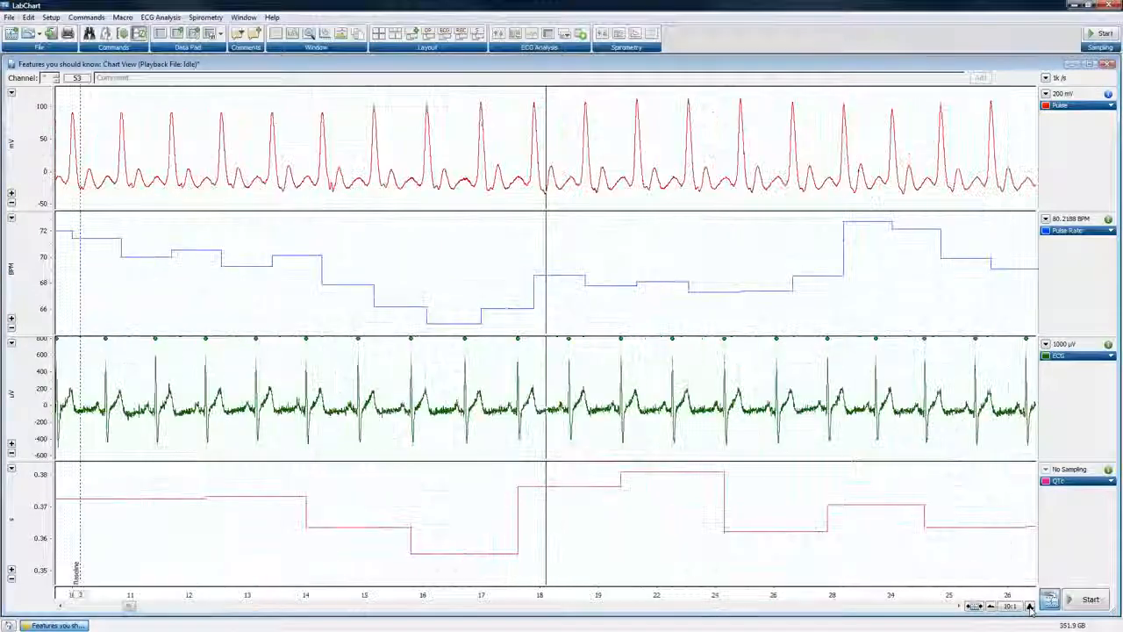
{"action": "left_click", "coordinate": [1030, 606]}
{"action": "left_click", "coordinate": [1030, 606]}
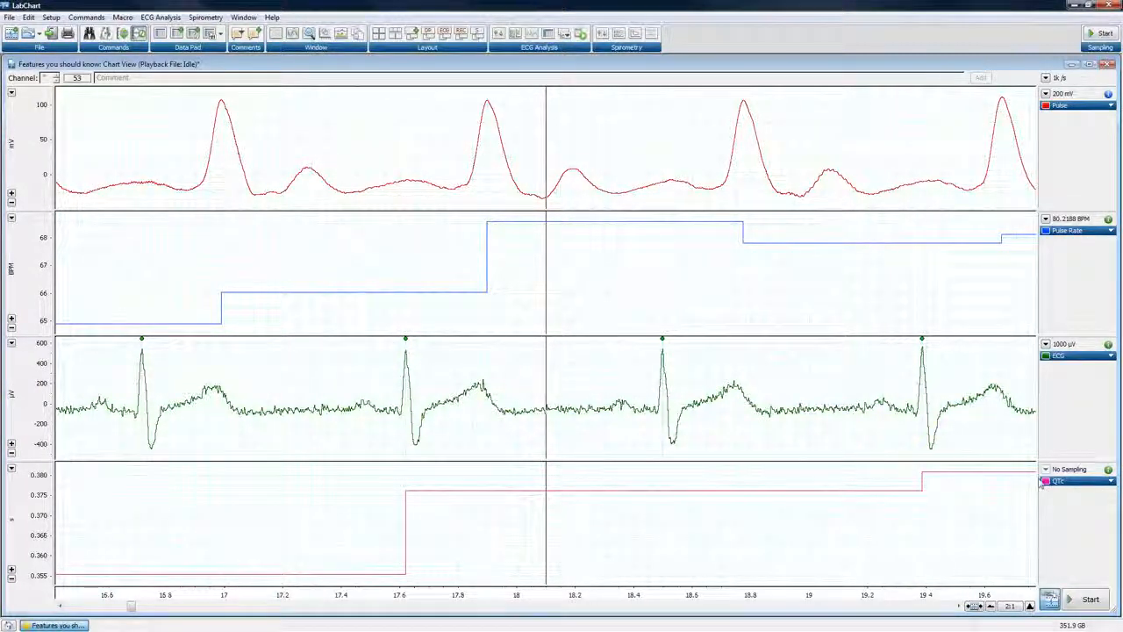
Compress the horizontal scaling from the close-up back to 1k:1 to show the whole recording
{"action": "left_click", "coordinate": [990, 606]}
{"action": "left_click", "coordinate": [990, 606]}
{"action": "left_click", "coordinate": [990, 606]}
{"action": "left_click", "coordinate": [990, 607]}
{"action": "left_click", "coordinate": [990, 607]}
{"action": "left_click", "coordinate": [990, 606]}
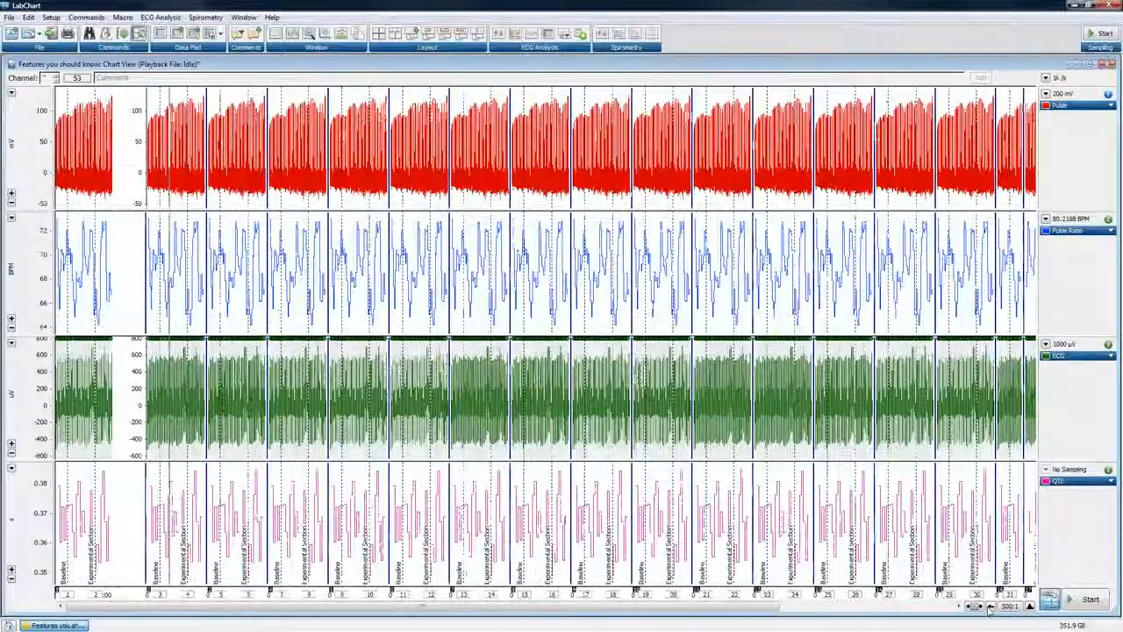
{"action": "left_click", "coordinate": [990, 607]}
{"action": "left_click", "coordinate": [990, 606]}
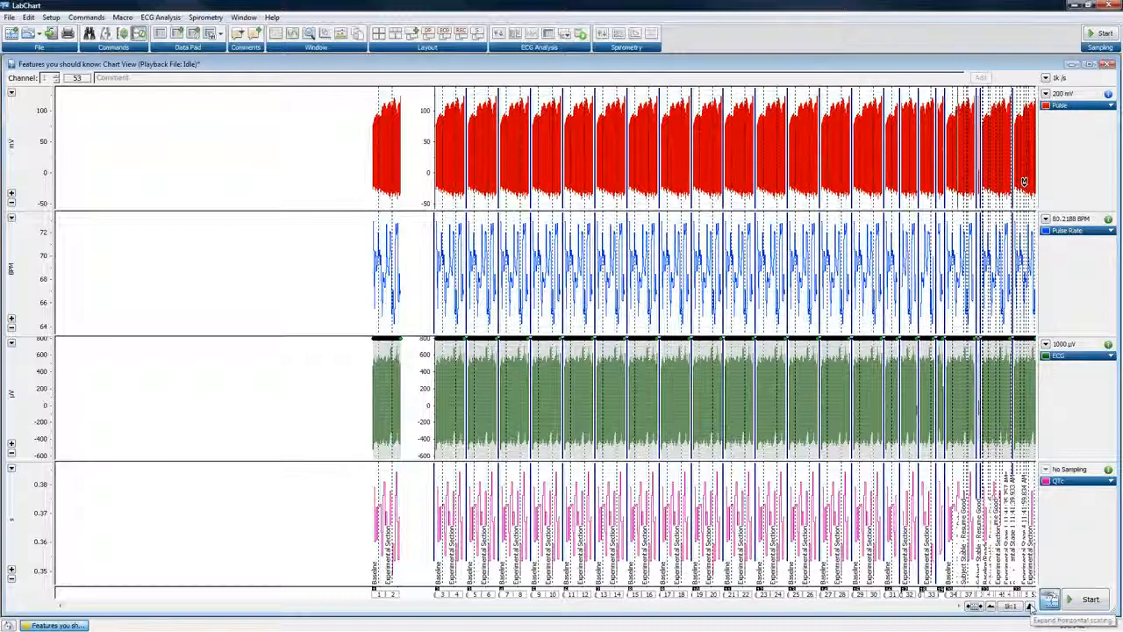
Expand the horizontal scaling to 20:1 around a point in the later block containing the Subject Moved - Bad Data comment
{"action": "left_click", "coordinate": [1029, 607]}
{"action": "left_click", "coordinate": [1031, 607]}
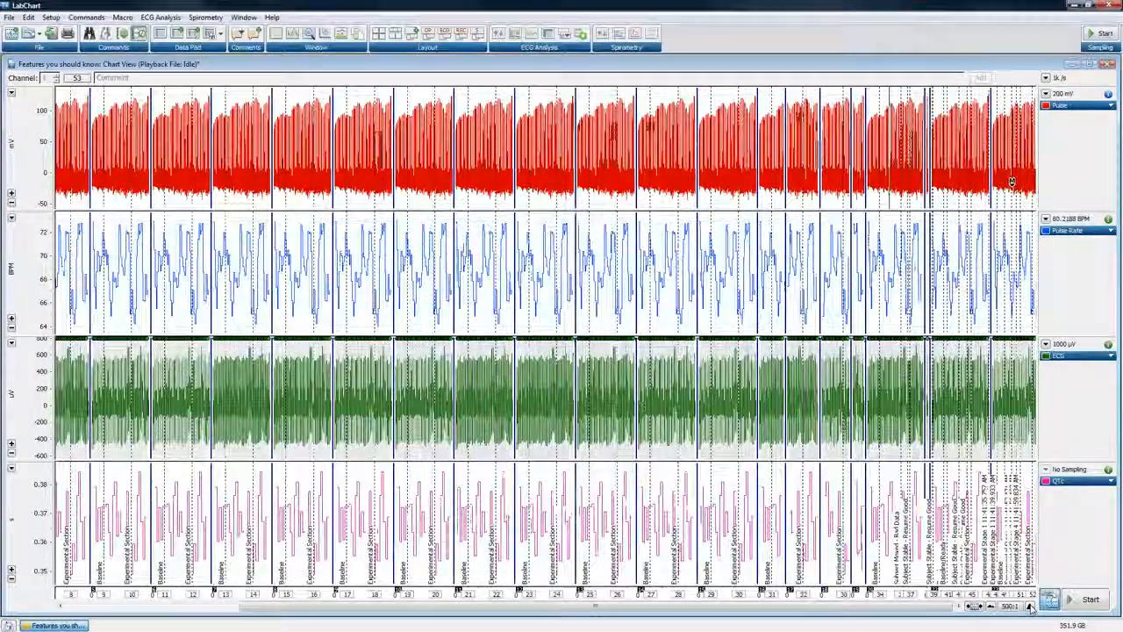
{"action": "left_click", "coordinate": [1030, 608]}
{"action": "left_click", "coordinate": [1030, 608]}
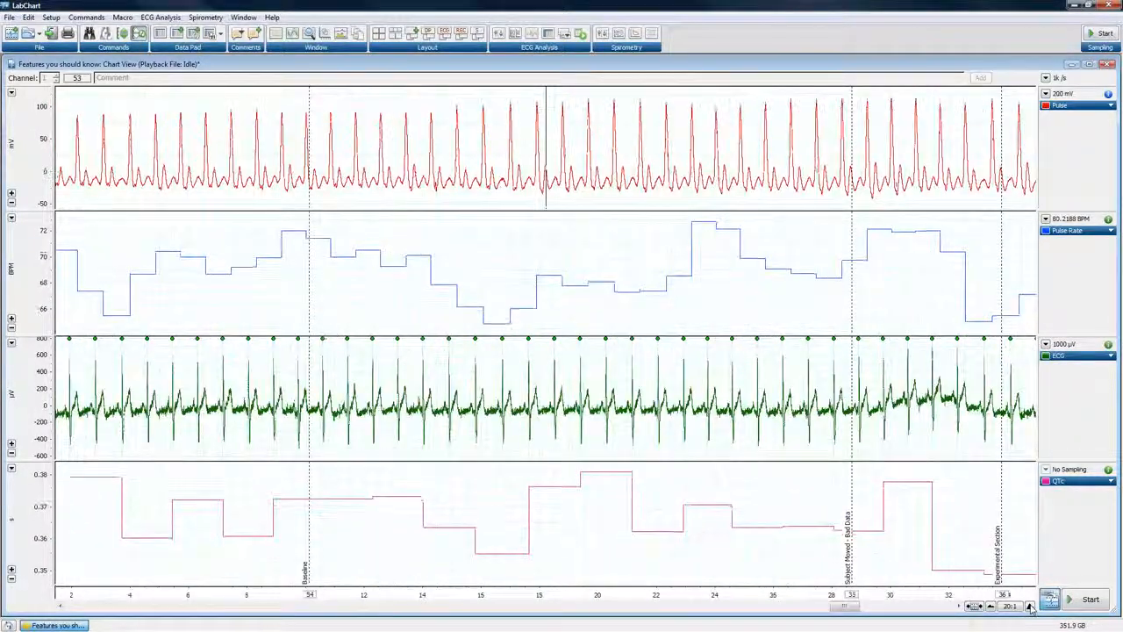